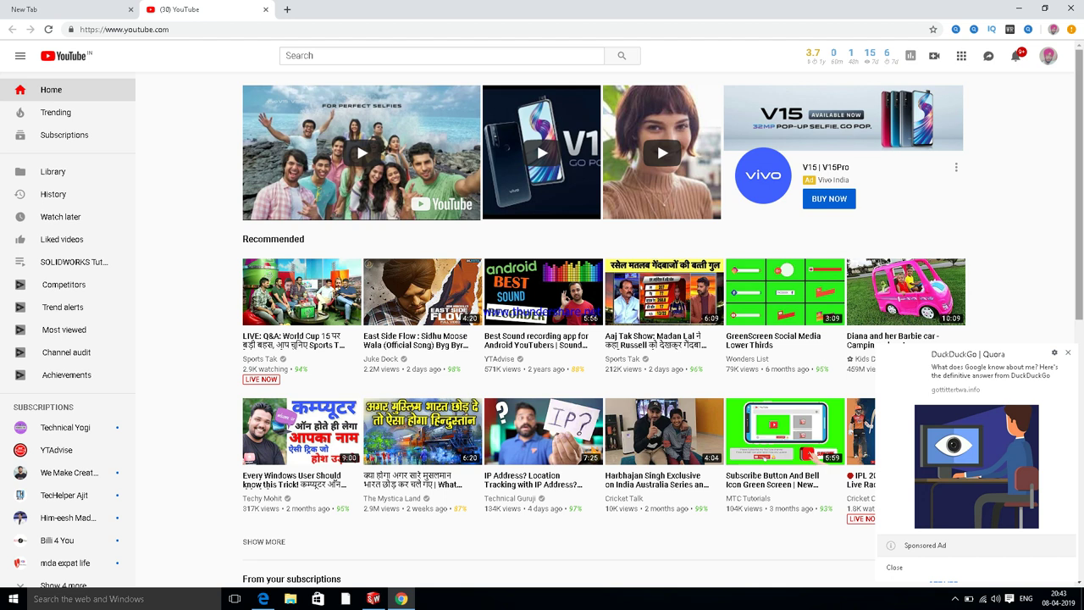
# - Close the DuckDuckGo | Quora sponsored ad popup on YouTube and switch to SolidWorks
pyautogui.click(1067, 353)
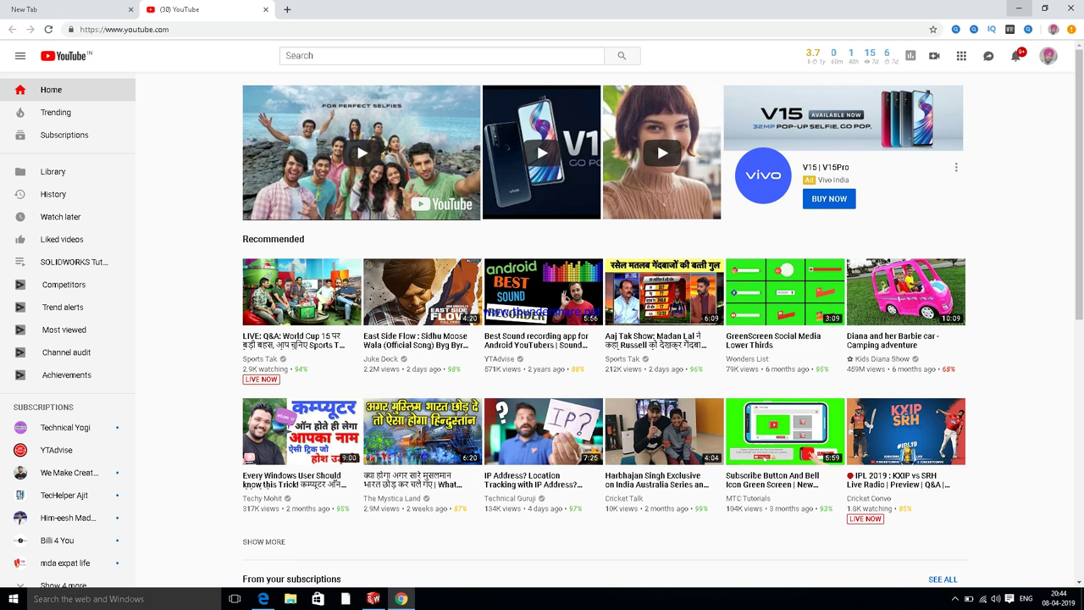
pyautogui.moveTo(373, 598)
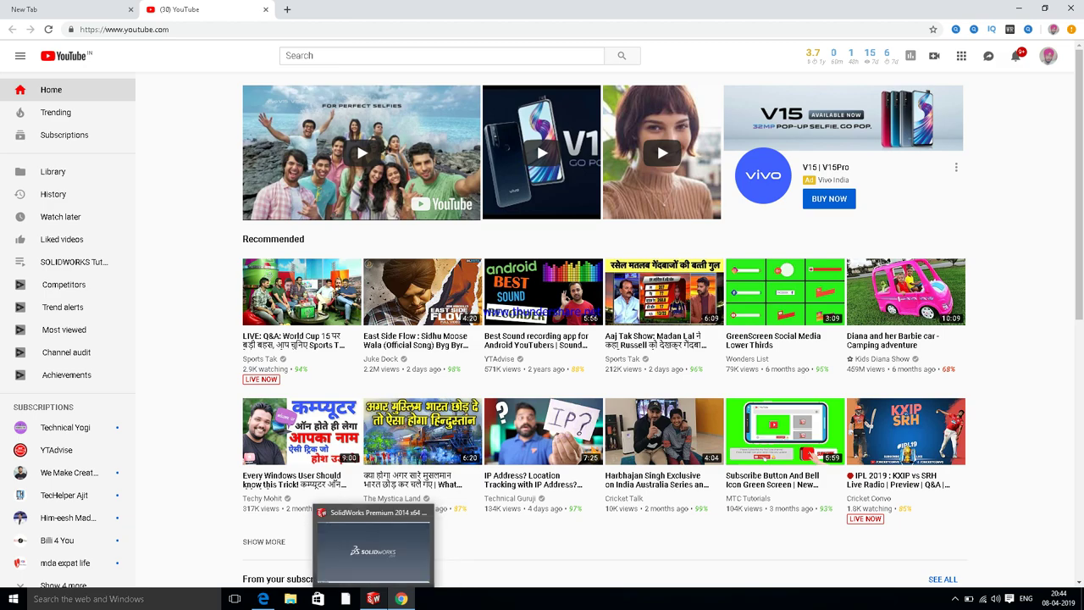
pyautogui.click(372, 597)
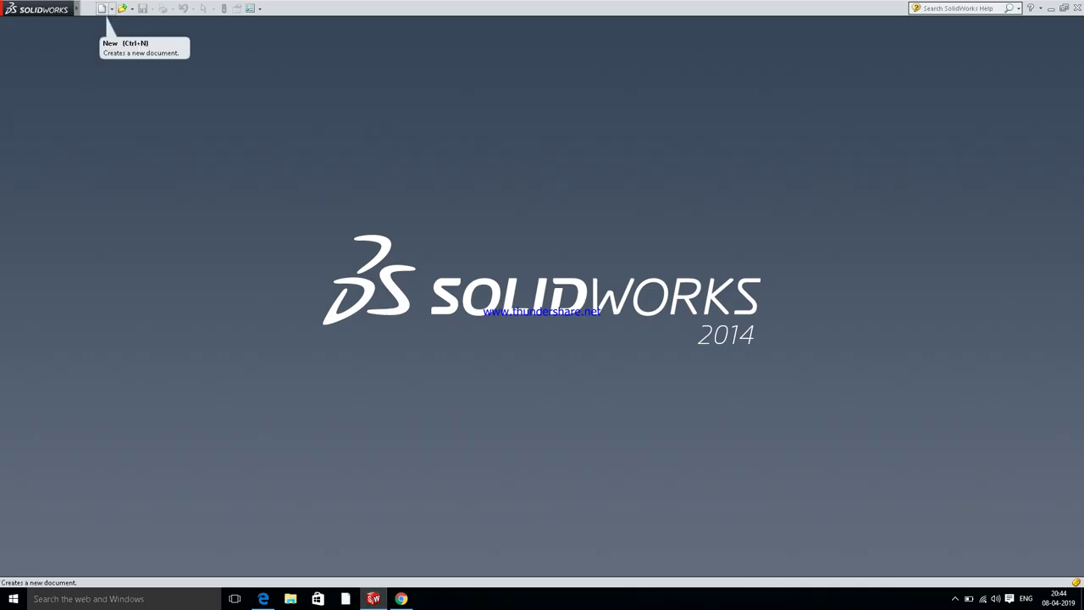
# - Create a new Part document, glance at the crankcase cover drawing, and select the Front Plane
pyautogui.click(101, 8)
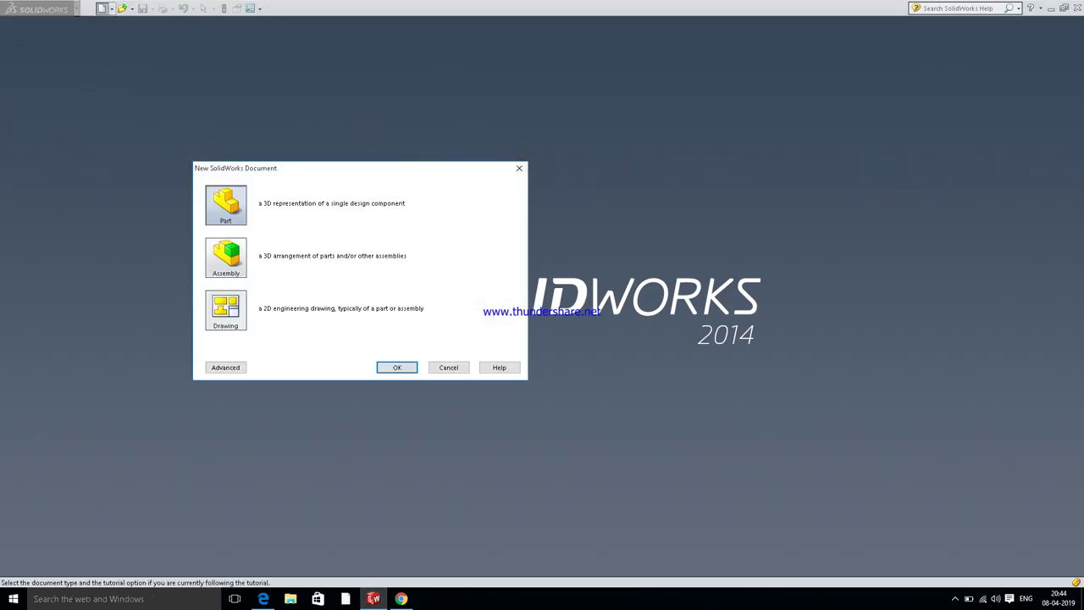
pyautogui.click(396, 367)
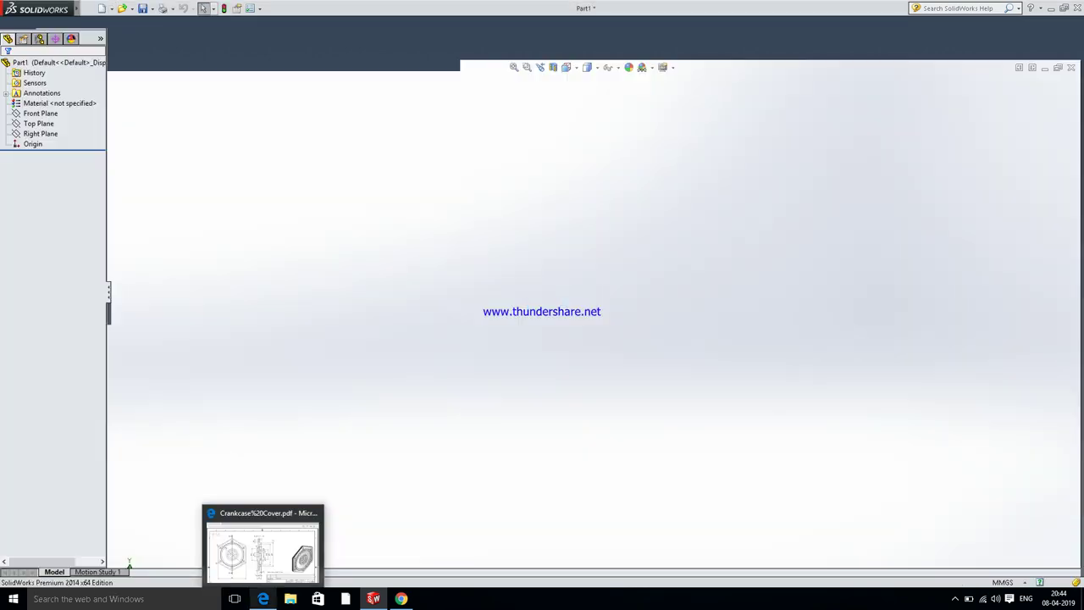
pyautogui.hotkey('alt', 'Tab')
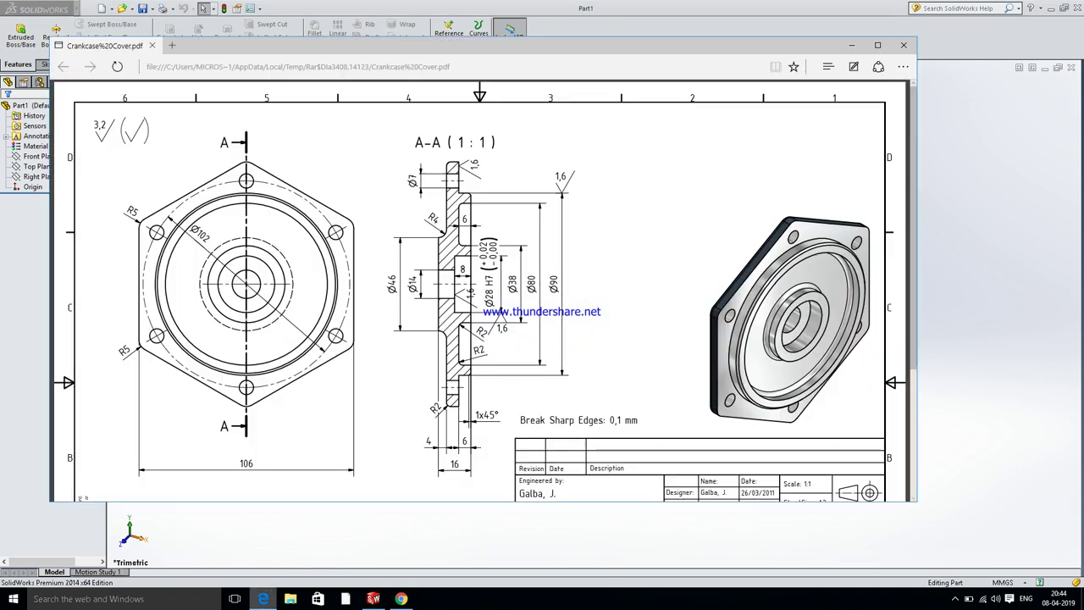
pyautogui.hotkey('alt', 'Tab')
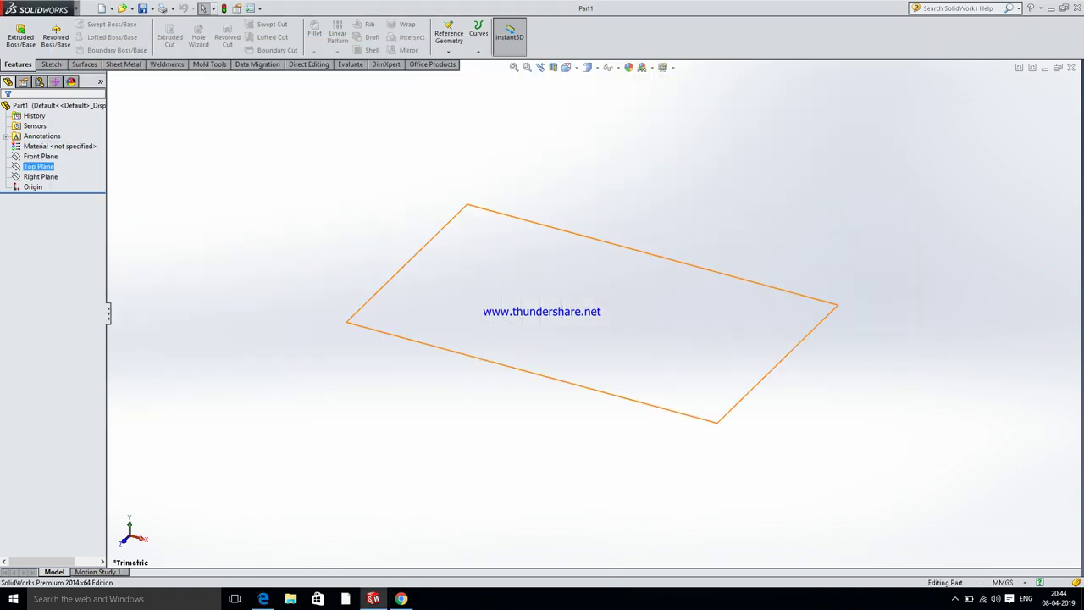
pyautogui.click(40, 156)
# - Draw a six-sided polygon centred on the origin in a Front Plane sketch
pyautogui.click(41, 142)
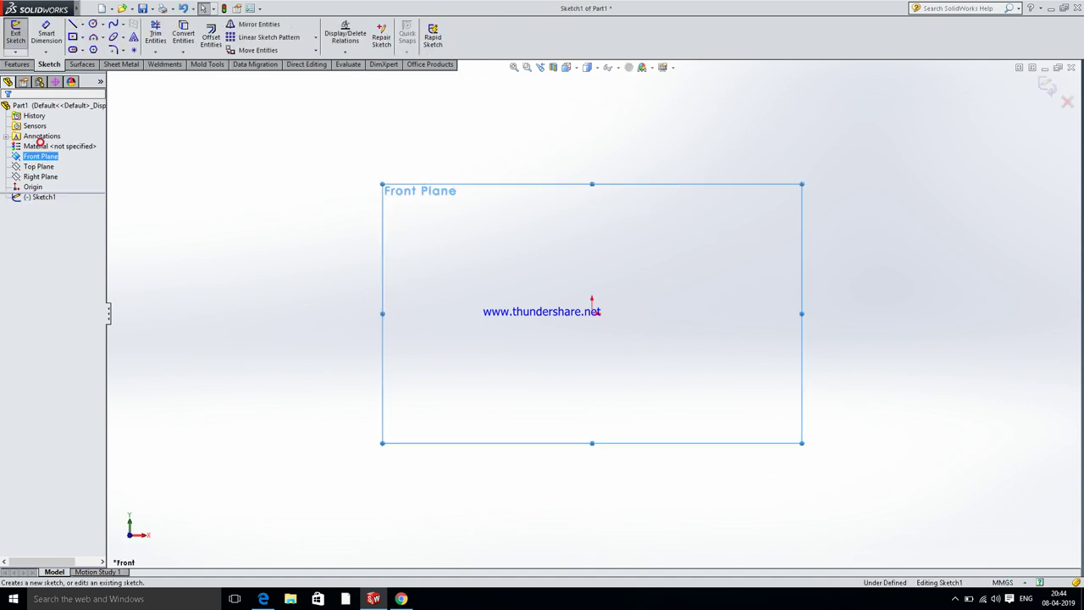
pyautogui.click(93, 49)
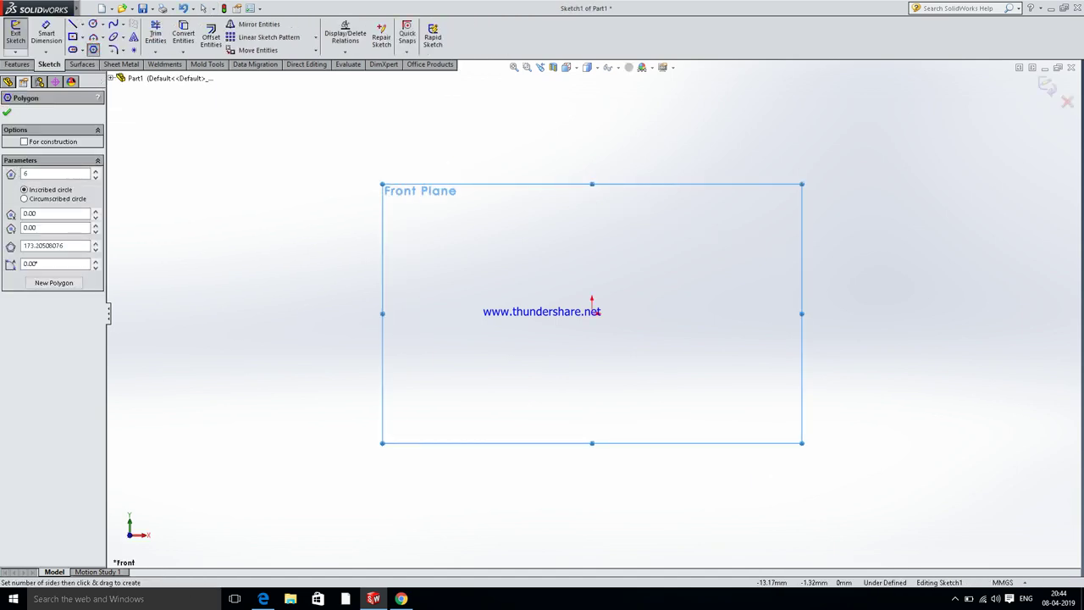
pyautogui.click(593, 312)
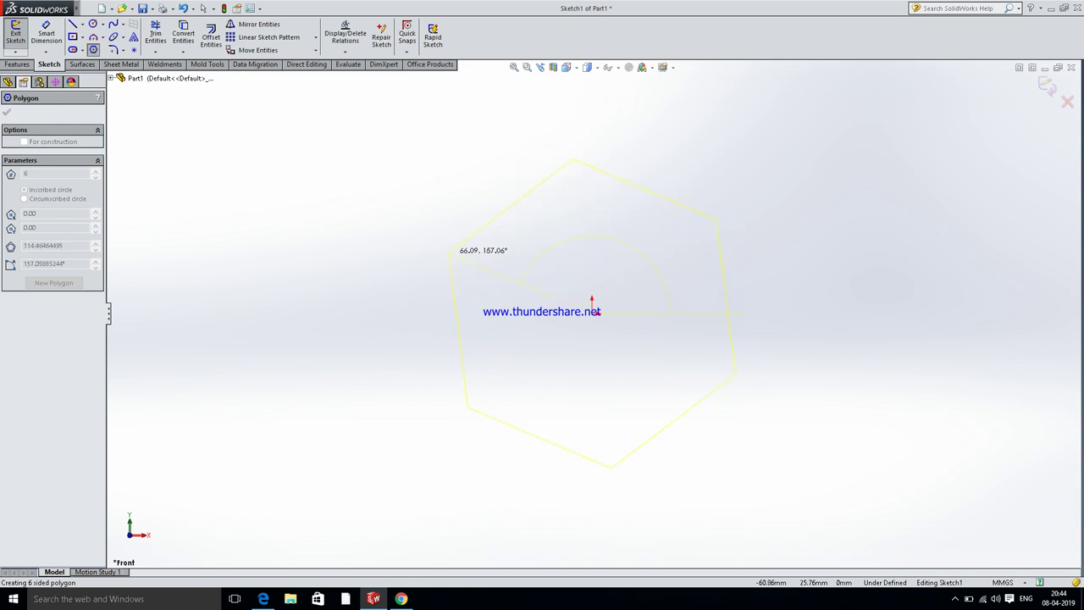
pyautogui.click(453, 234)
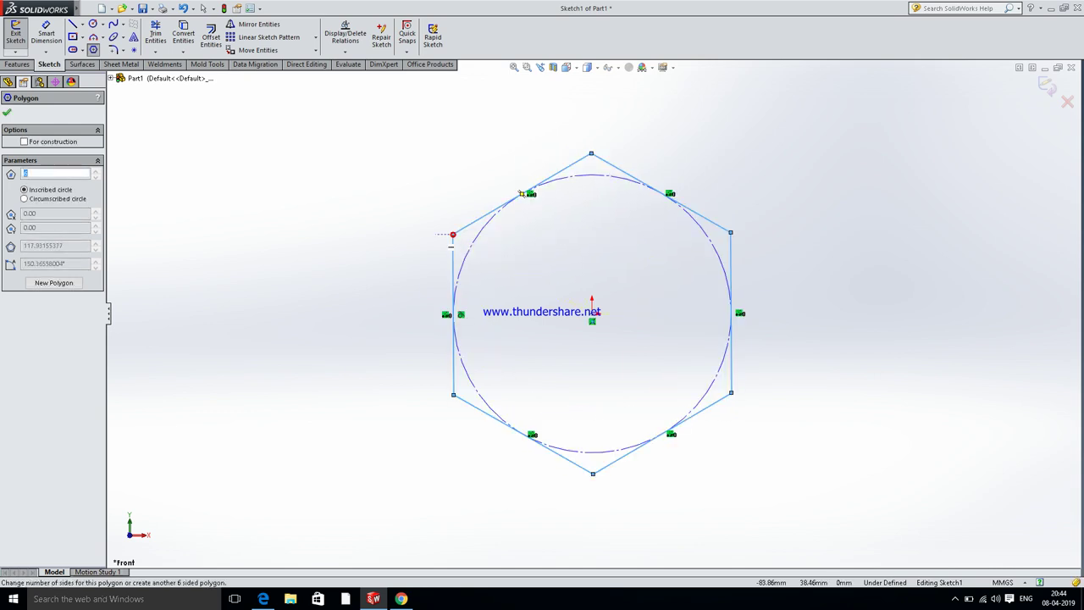
pyautogui.click(44, 37)
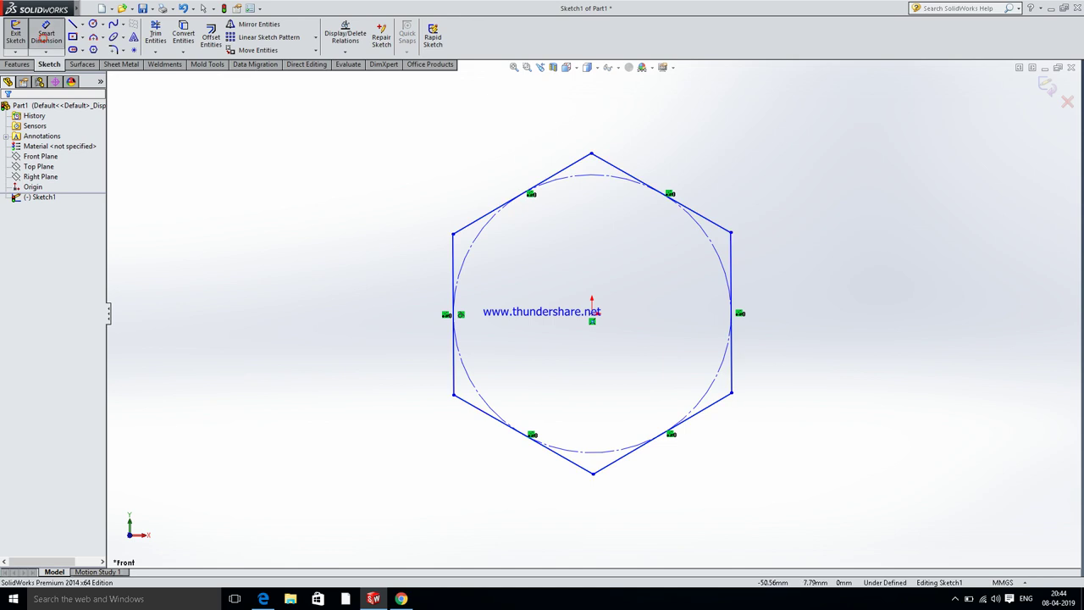
# - Dimension the hexagon's vertical sides 106 apart across the flats
pyautogui.click(454, 276)
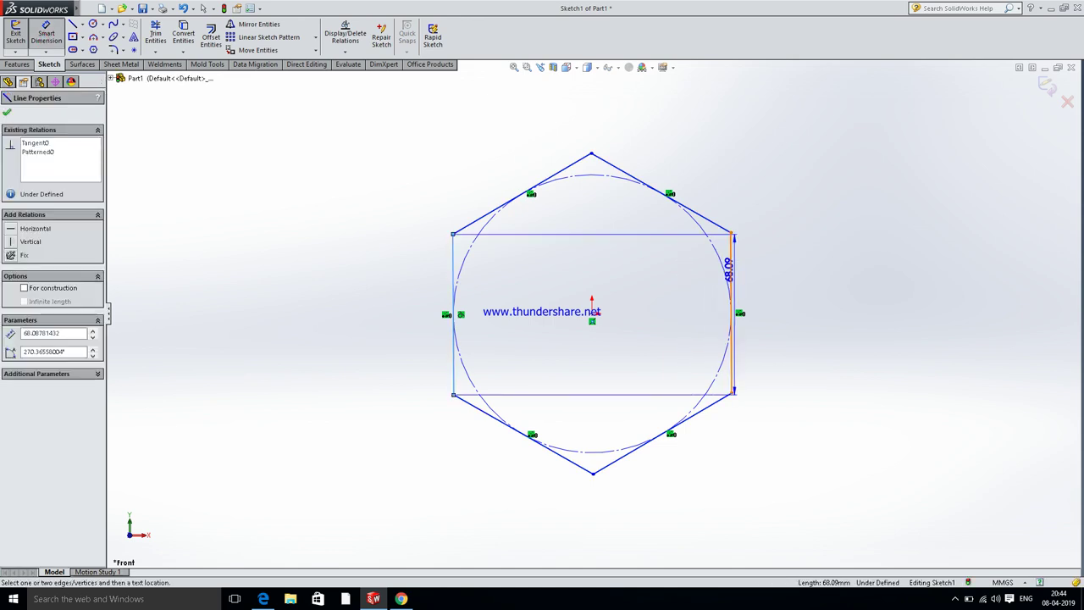
pyautogui.click(731, 269)
pyautogui.click(581, 505)
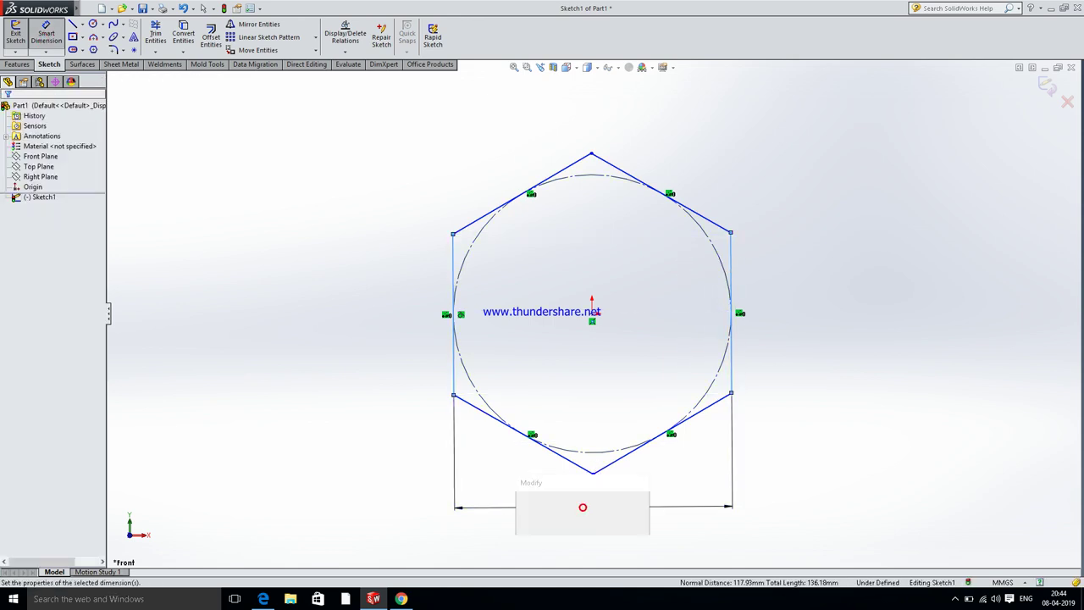
pyautogui.write('106')
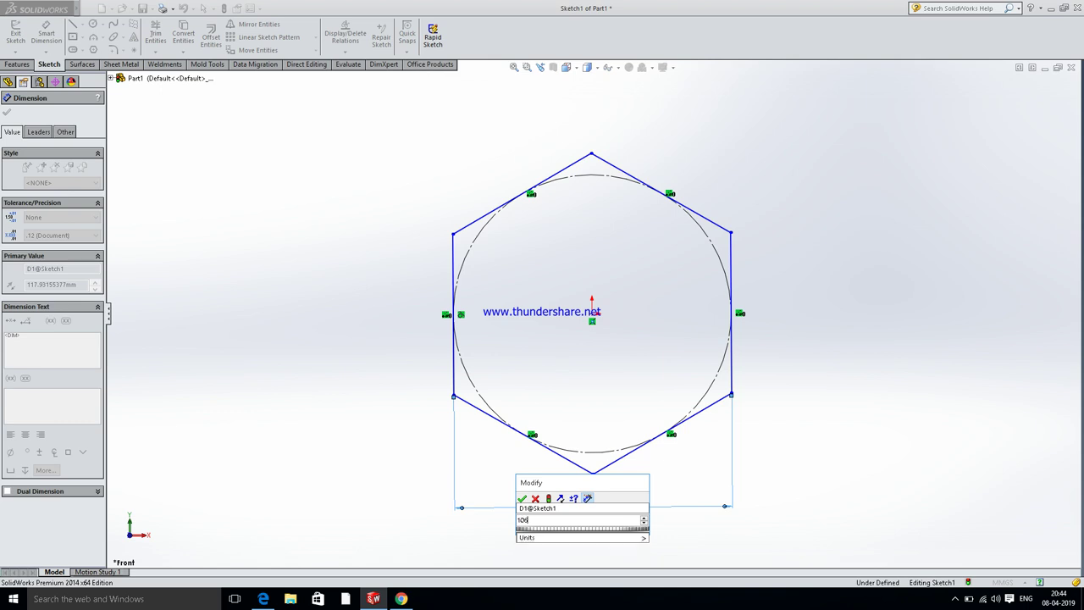
pyautogui.press('Return')
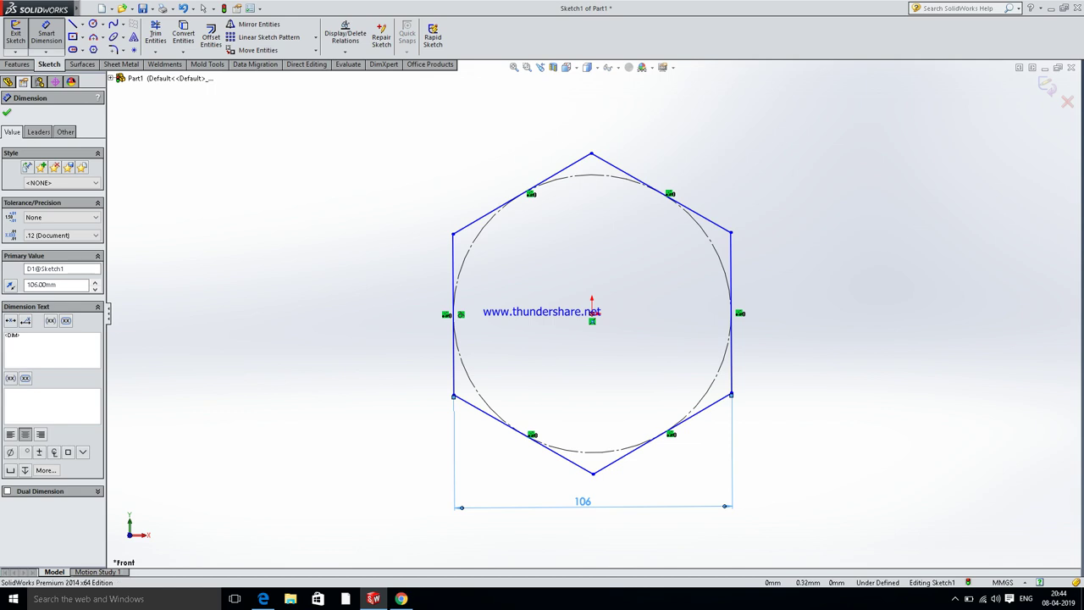
pyautogui.click(591, 473)
pyautogui.click(592, 320)
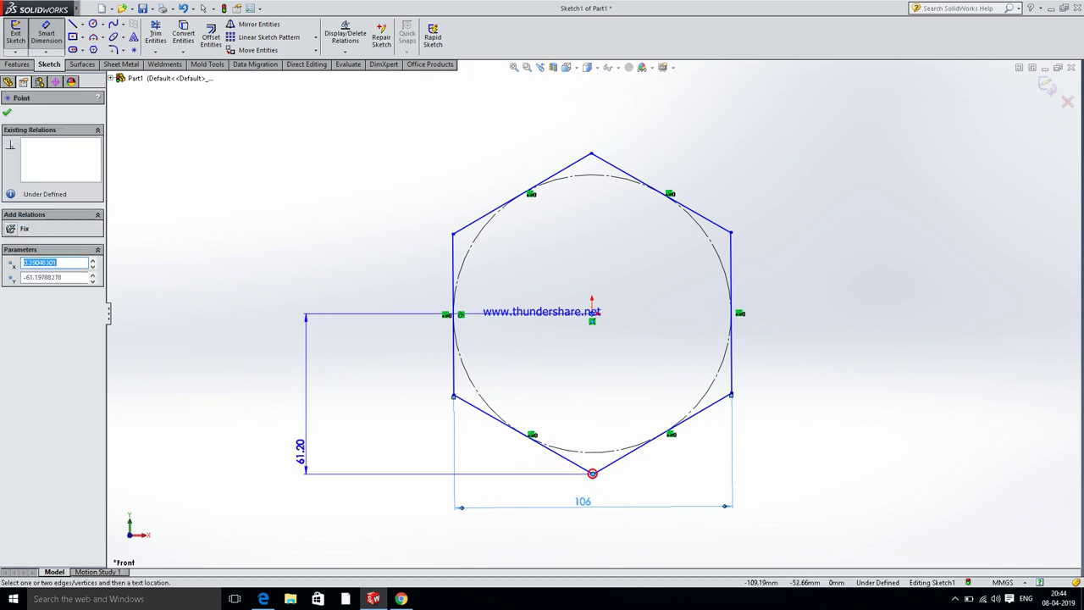
pyautogui.press('Escape')
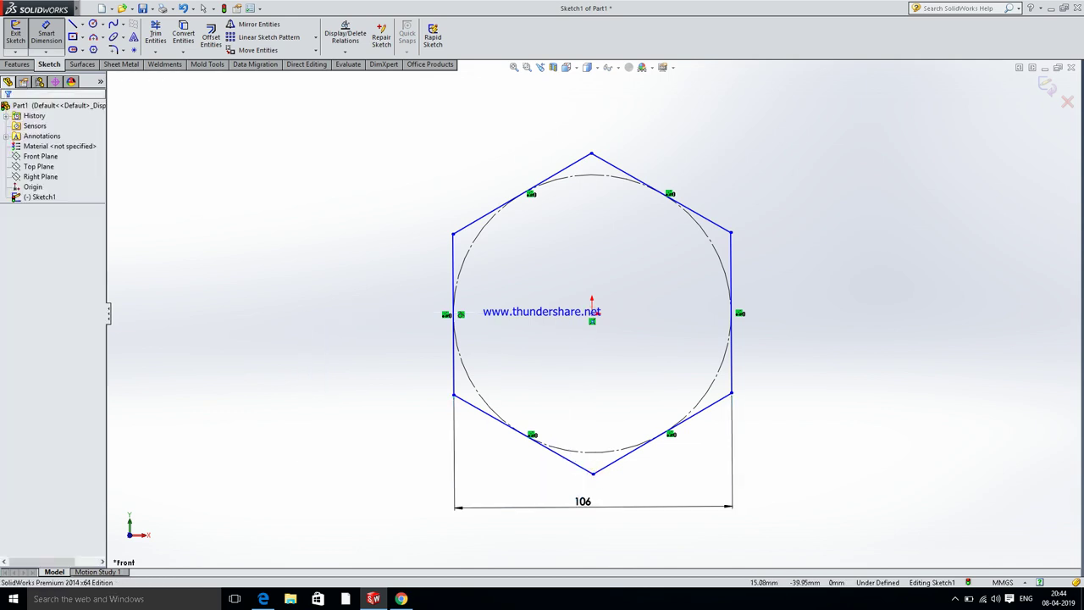
pyautogui.click(55, 40)
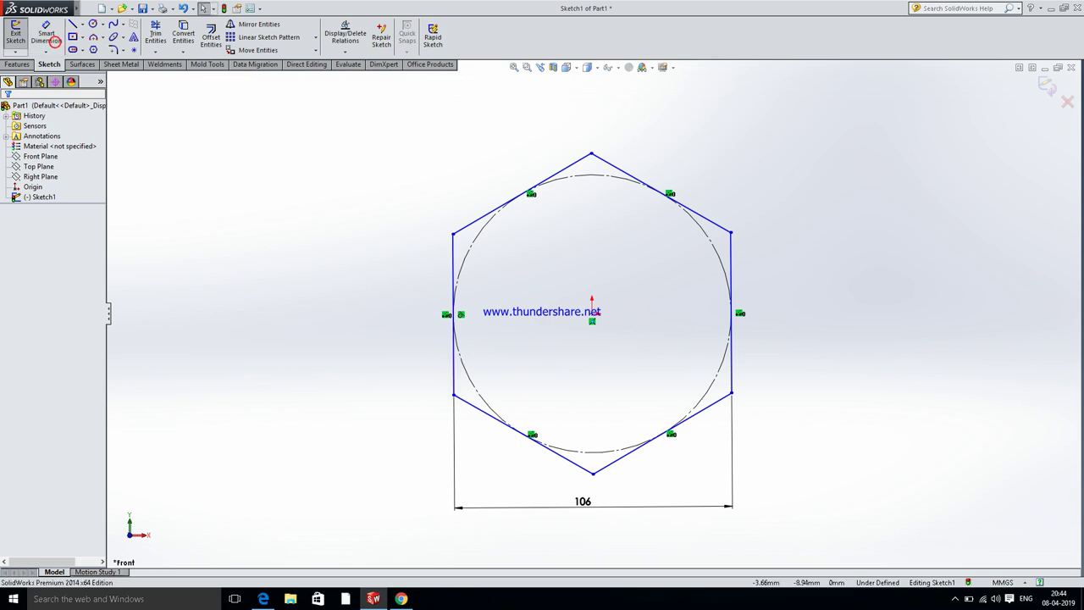
# - Add a Vertical relation between the centre point and the bottom hexagon corner
pyautogui.click(593, 311)
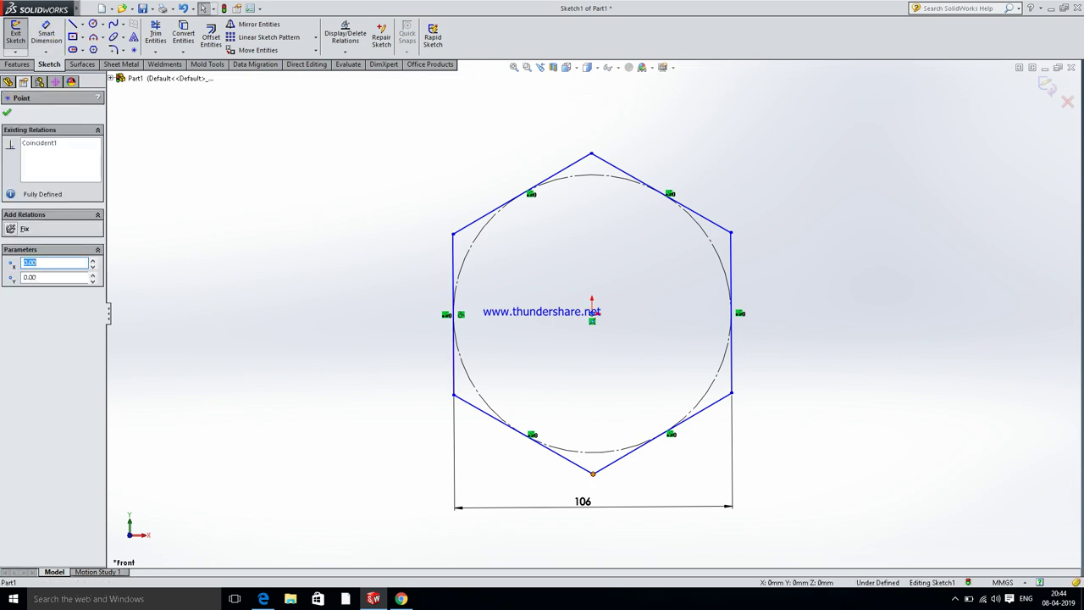
pyautogui.keyDown('ctrl'); pyautogui.click(592, 474); pyautogui.keyUp('ctrl')
pyautogui.click(30, 307)
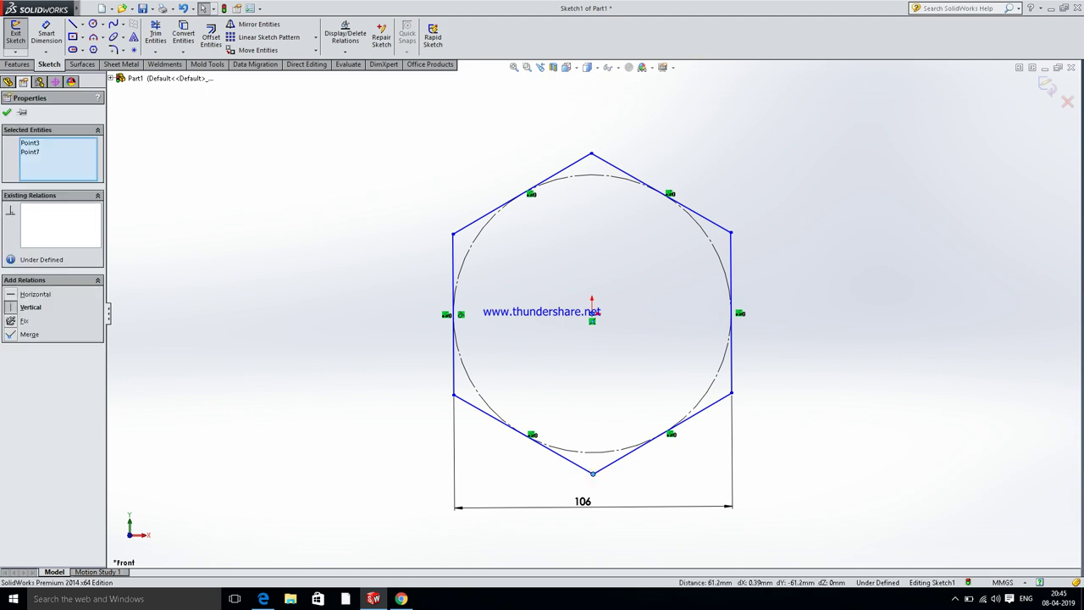
pyautogui.press('Escape')
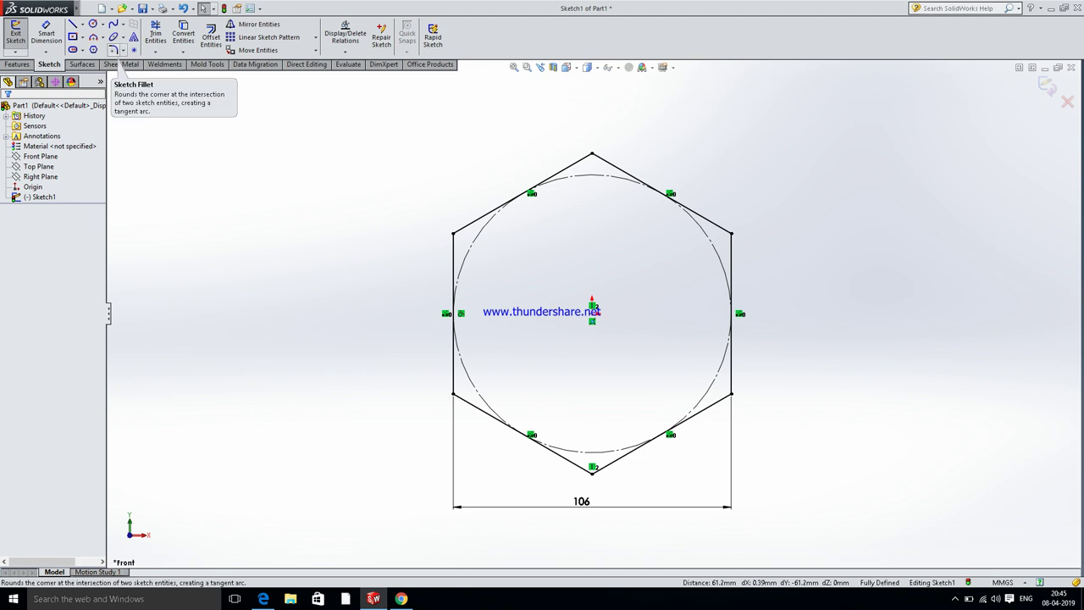
# - Select all six hexagon corners for a sketch fillet, checking the drawing for the radius
pyautogui.click(113, 49)
pyautogui.hotkey('alt', 'Tab')
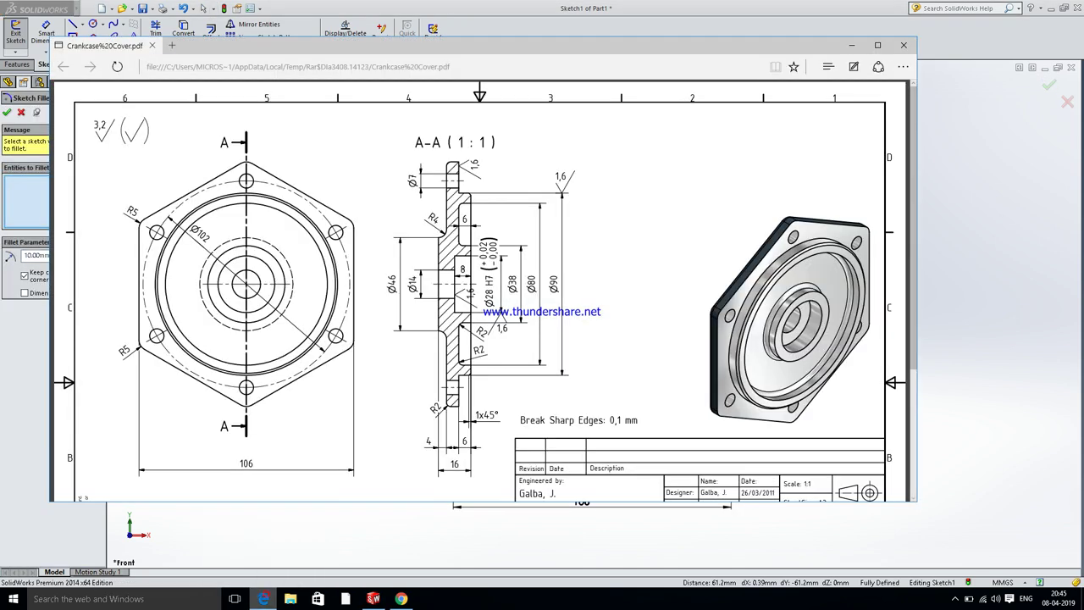
pyautogui.hotkey('alt', 'Tab')
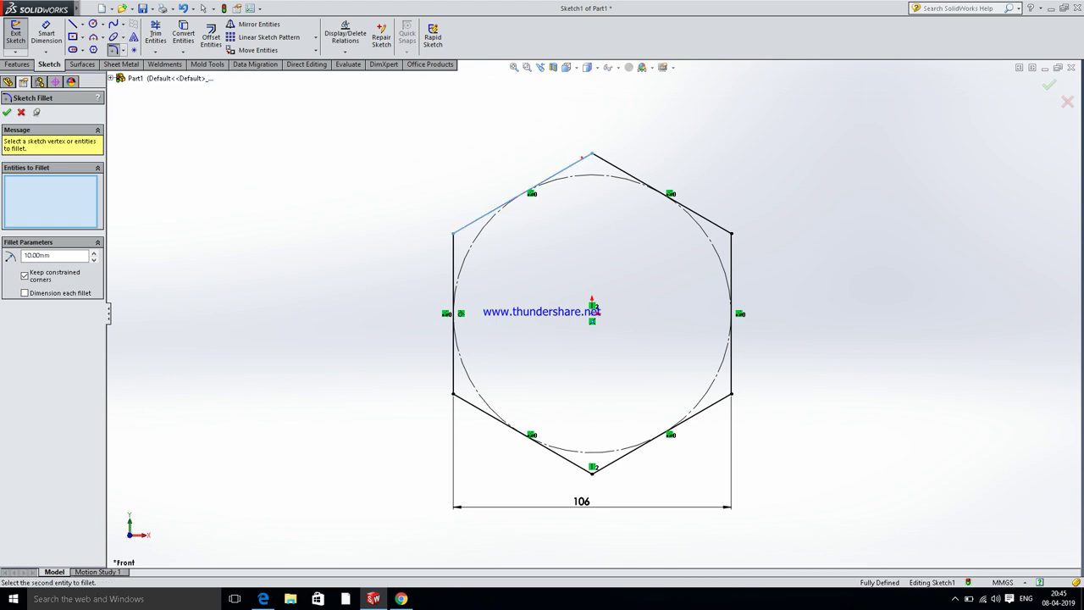
pyautogui.click(600, 159)
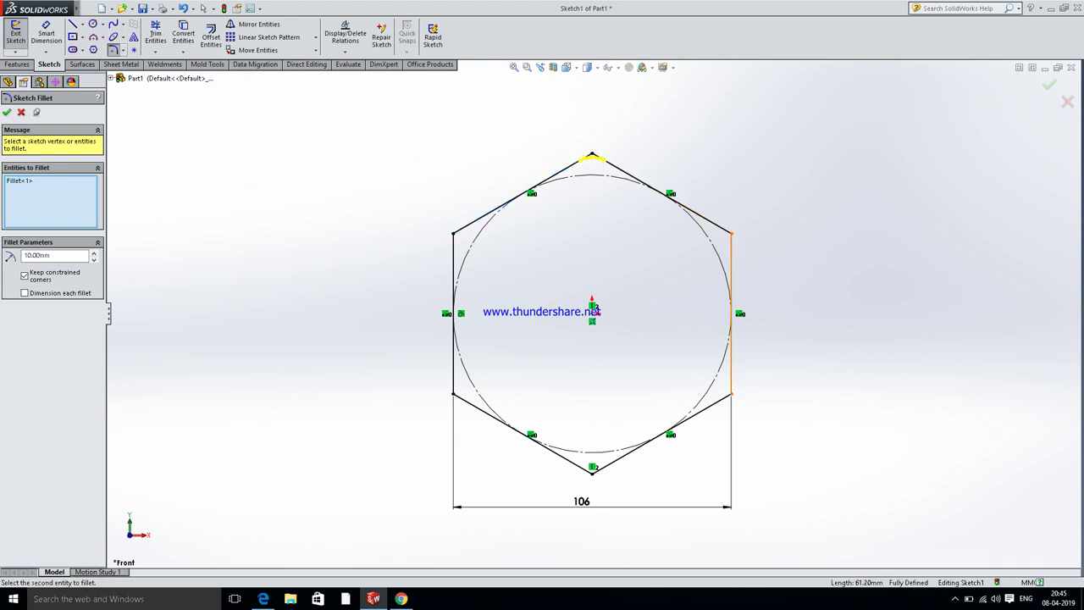
pyautogui.click(728, 237)
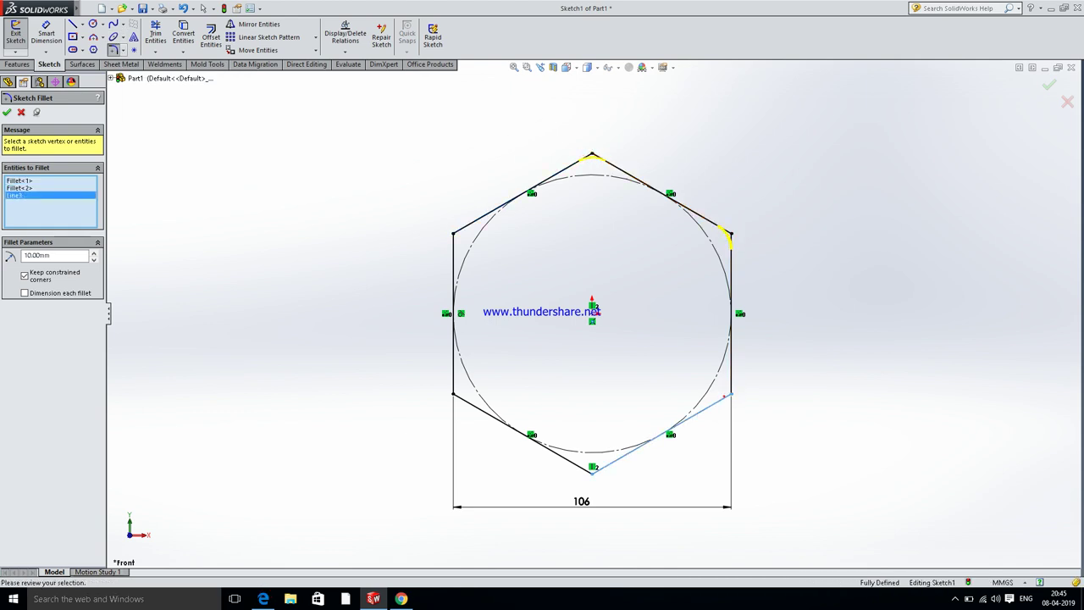
pyautogui.click(733, 383)
pyautogui.click(733, 383)
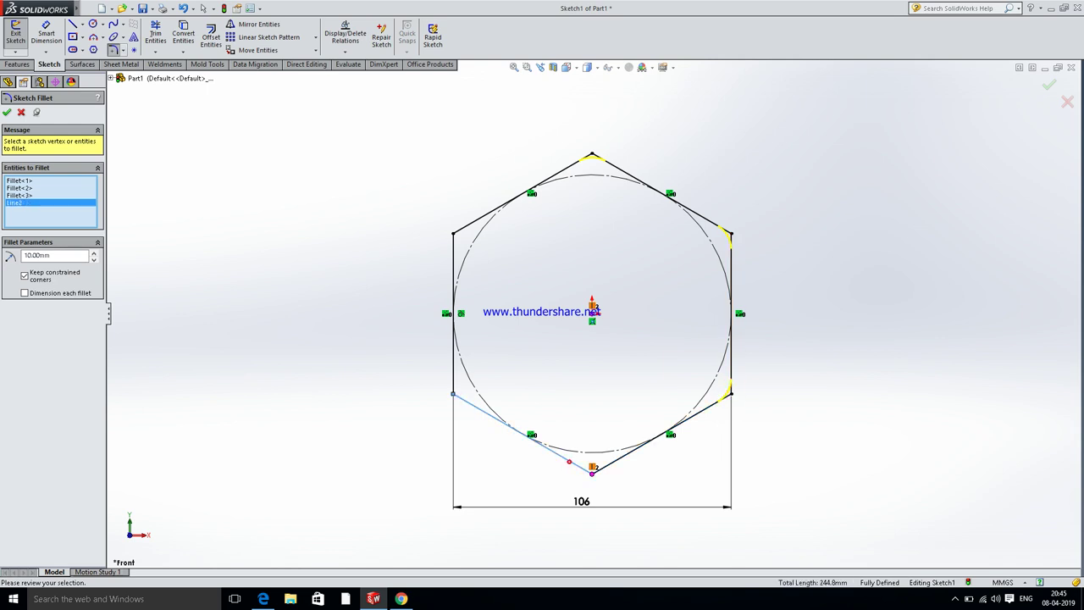
pyautogui.click(603, 466)
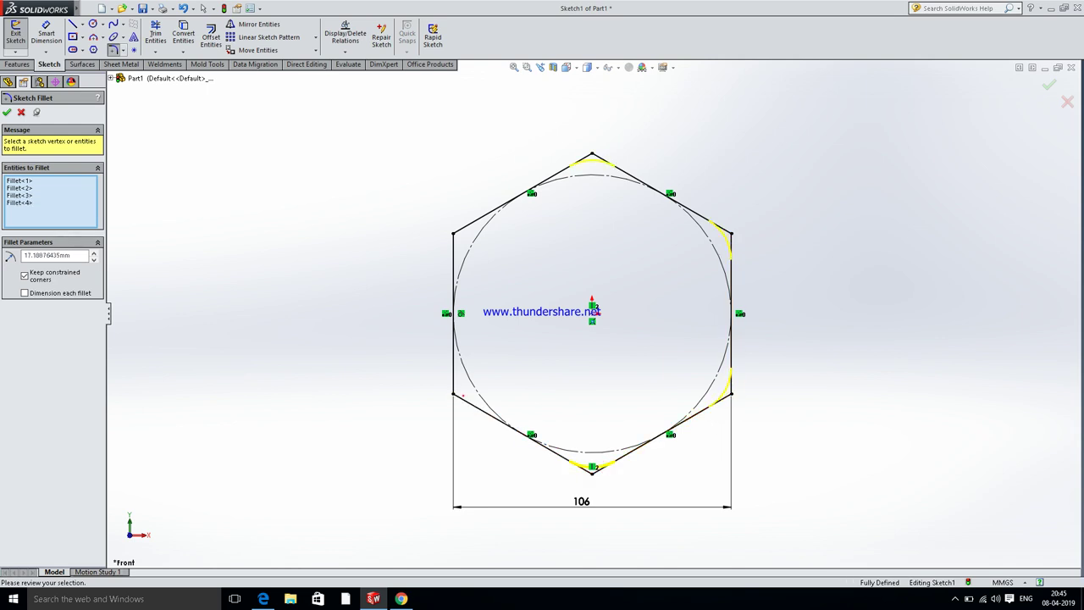
pyautogui.click(462, 396)
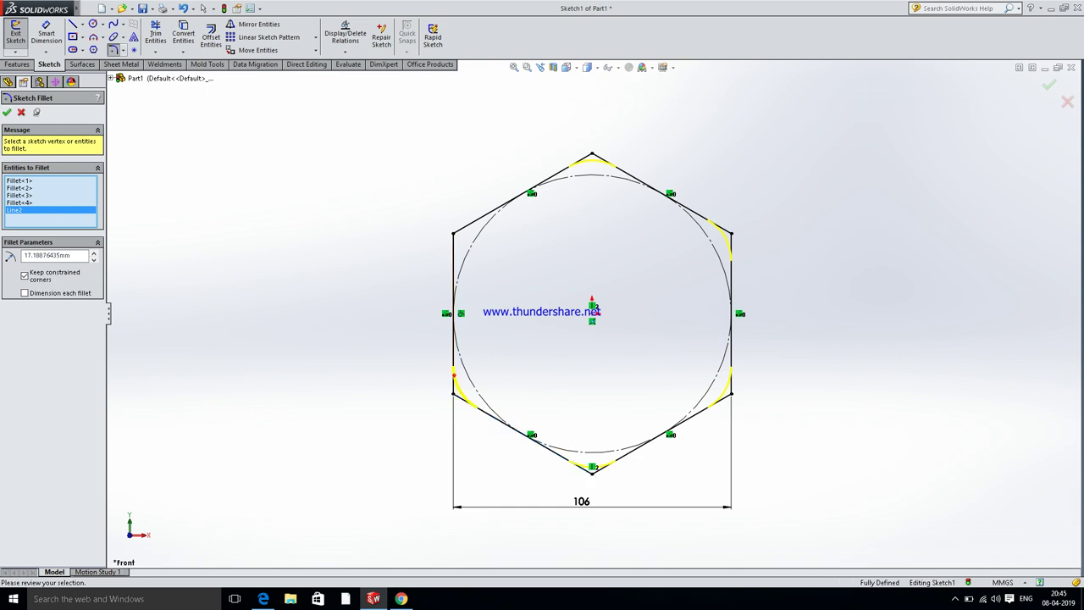
pyautogui.click(490, 408)
pyautogui.click(451, 243)
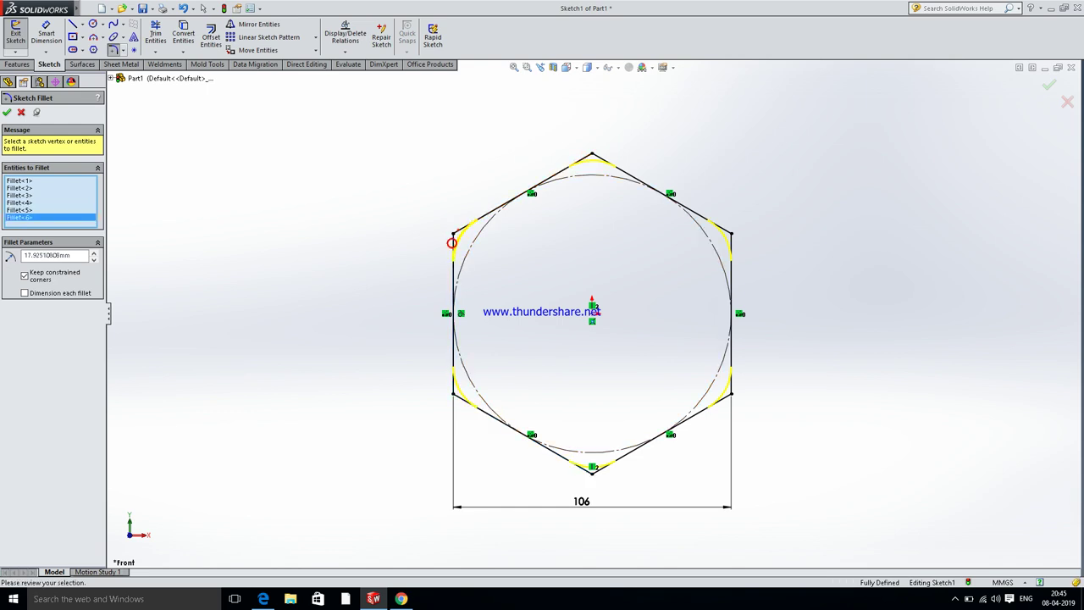
# - Set the fillet radius to 5 mm and apply it to all corners
pyautogui.doubleClick(75, 254)
pyautogui.write('5')
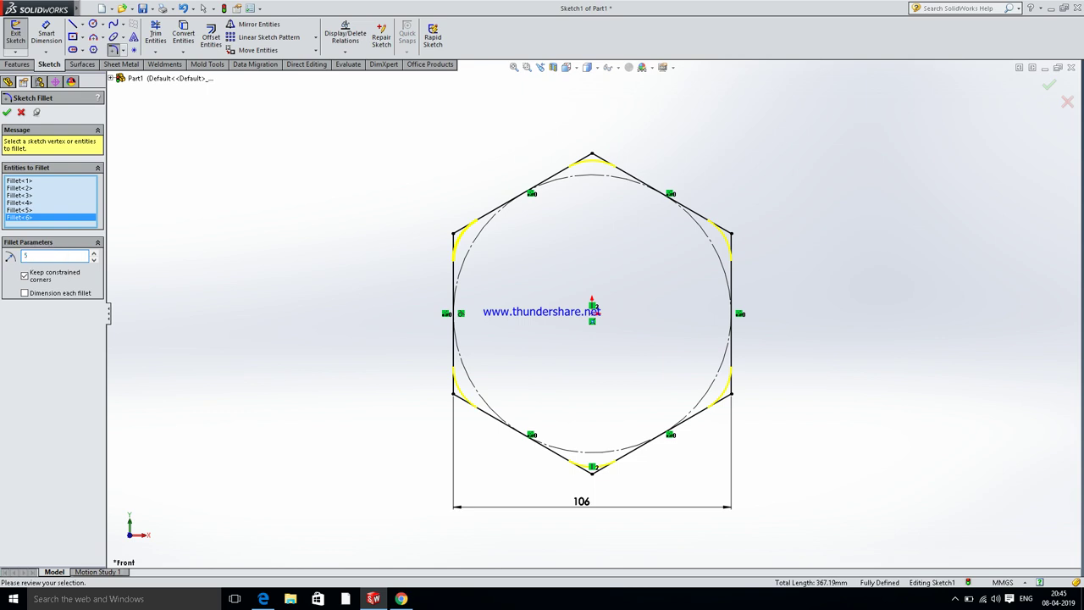
pyautogui.press('Return')
pyautogui.click(7, 112)
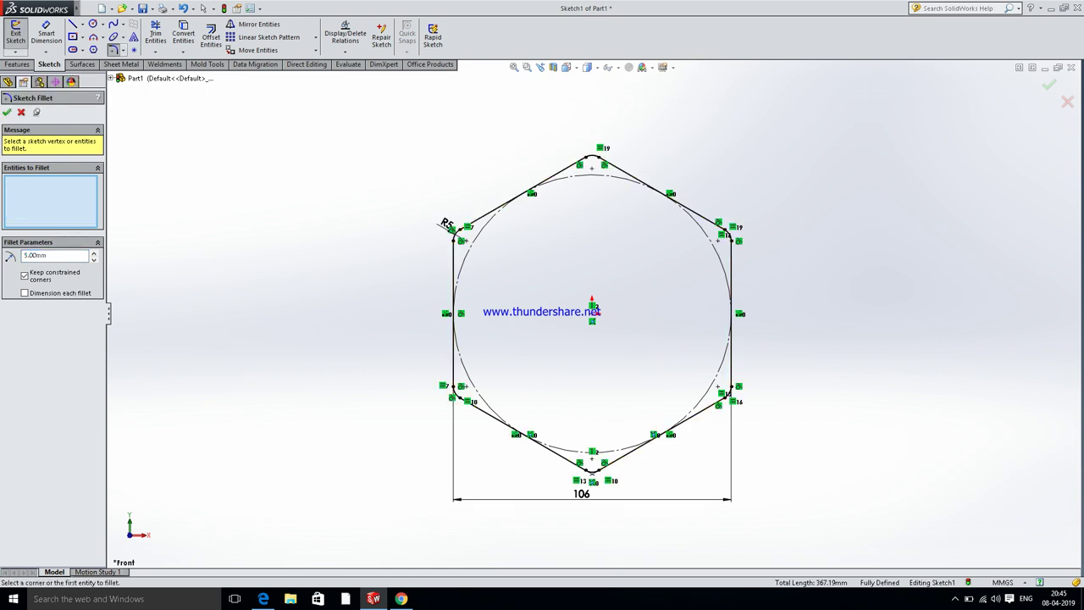
pyautogui.click(7, 112)
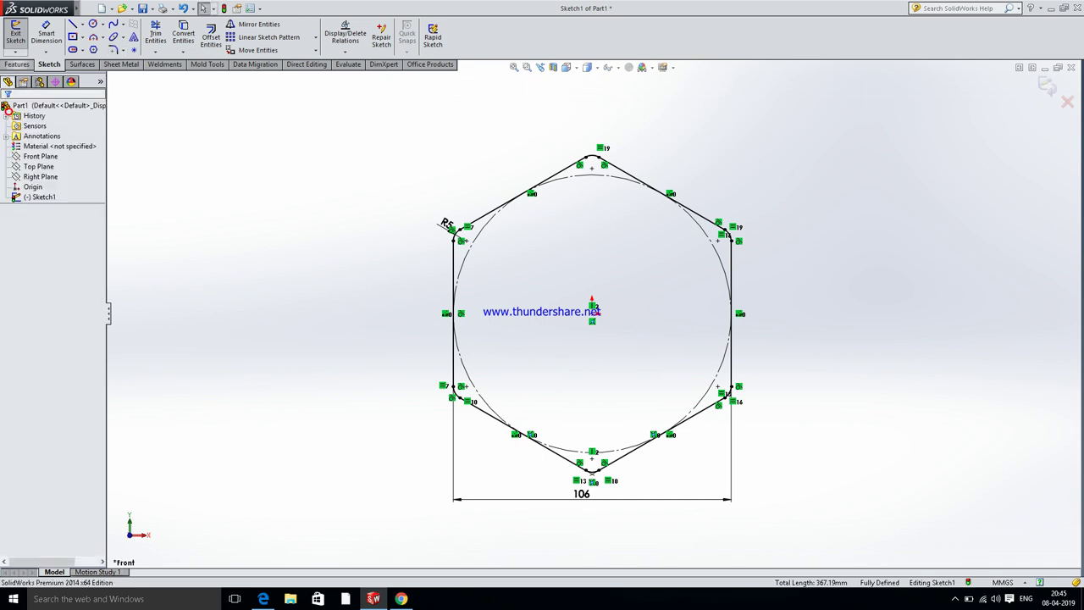
pyautogui.click(18, 64)
pyautogui.click(21, 34)
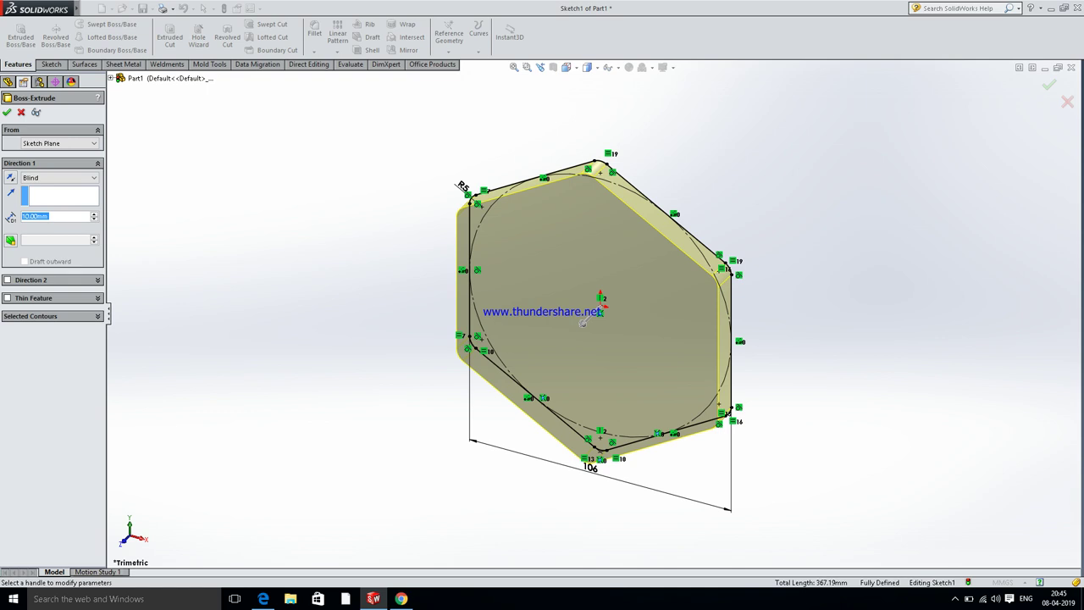
# - Extrude the filleted hexagon Mid Plane into a 6 mm thick plate
pyautogui.click(55, 176)
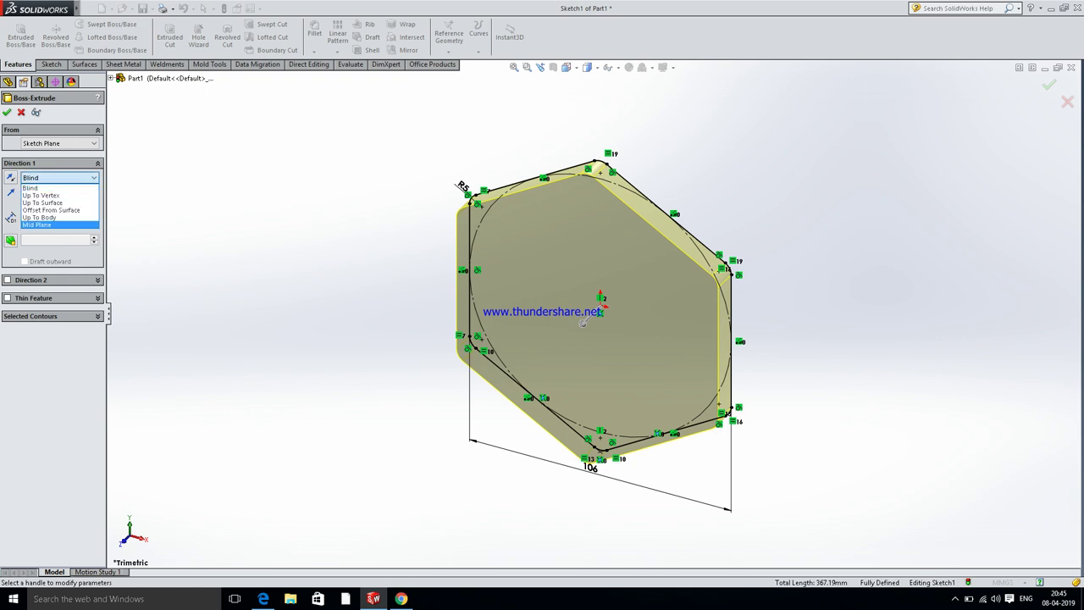
pyautogui.click(51, 224)
pyautogui.click(264, 599)
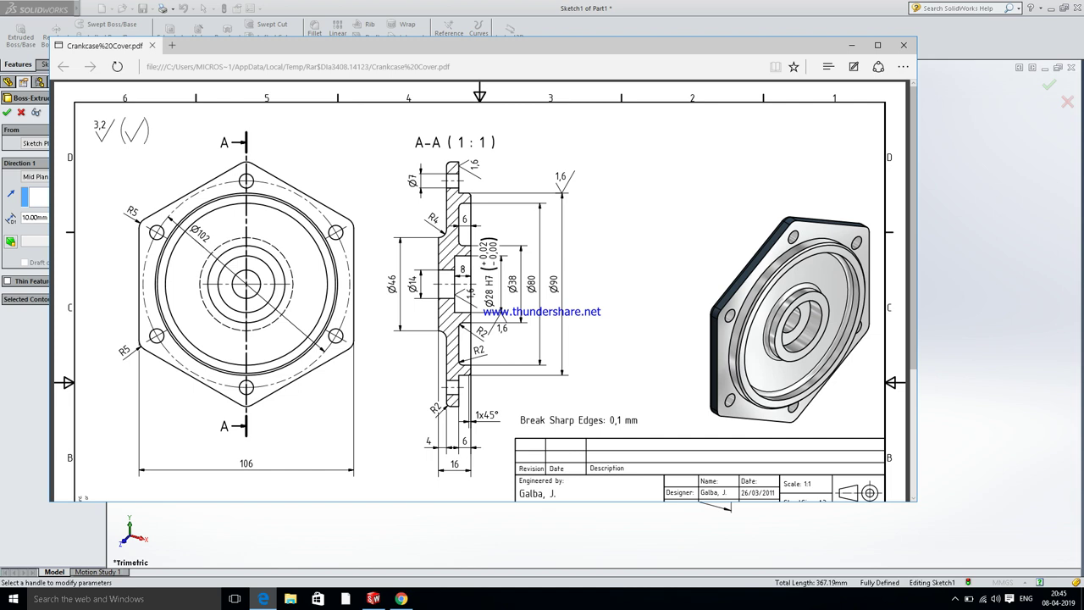
pyautogui.click(263, 598)
pyautogui.click(58, 220)
pyautogui.write('5')
pyautogui.press('Return')
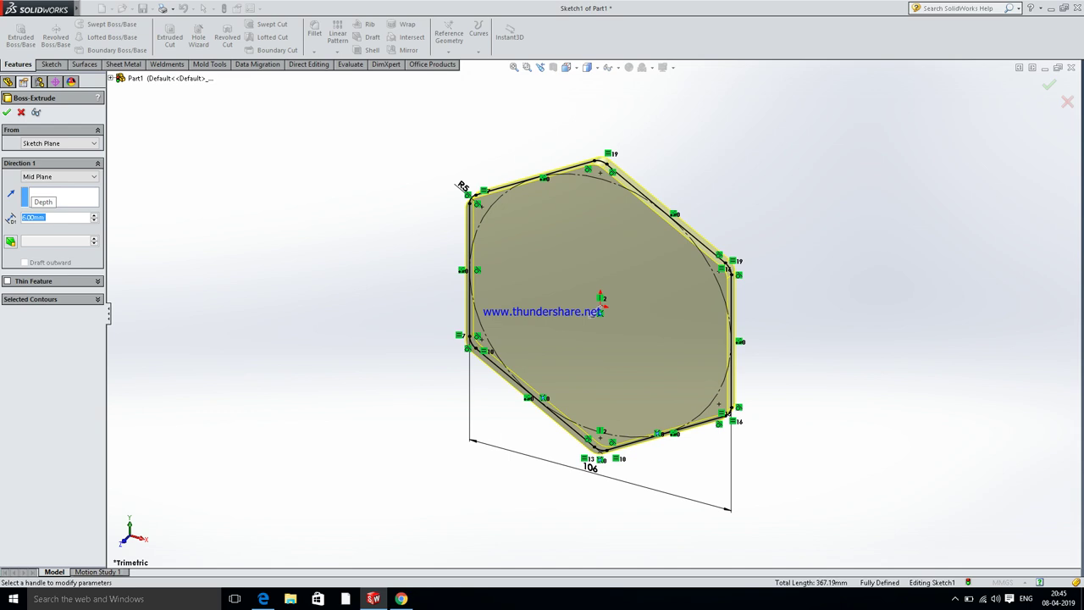
pyautogui.click(6, 112)
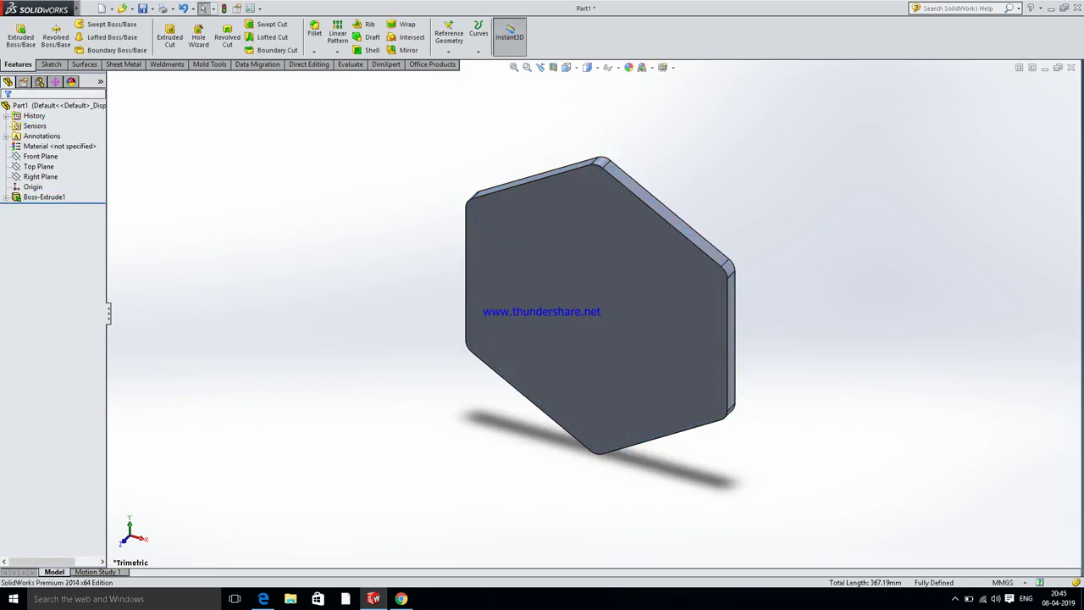
pyautogui.click(602, 349)
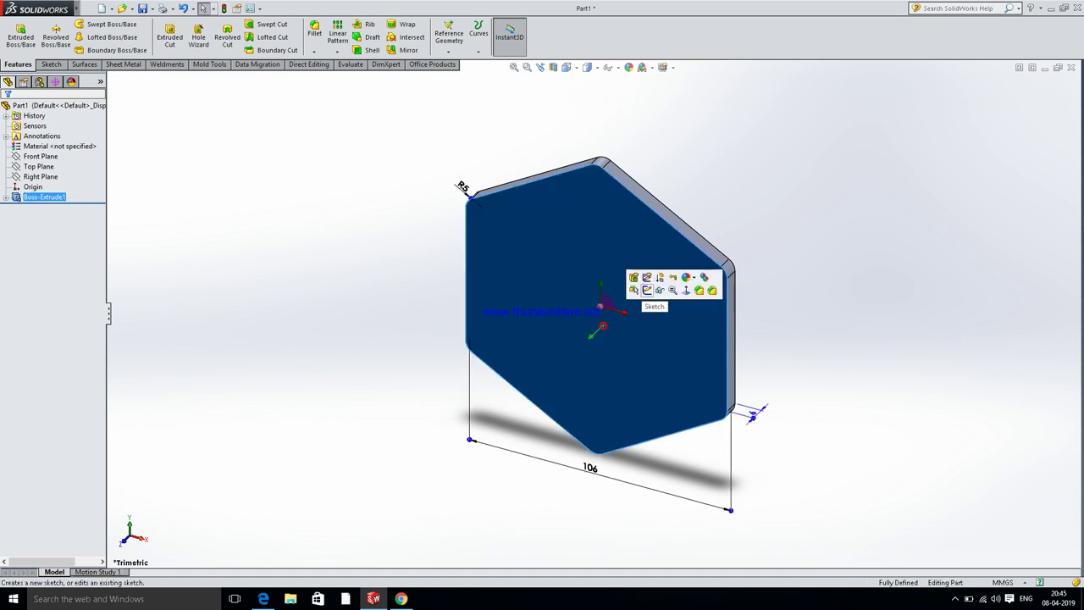
# - Open a new sketch on the plate's front face after checking the reference drawing
pyautogui.click(644, 289)
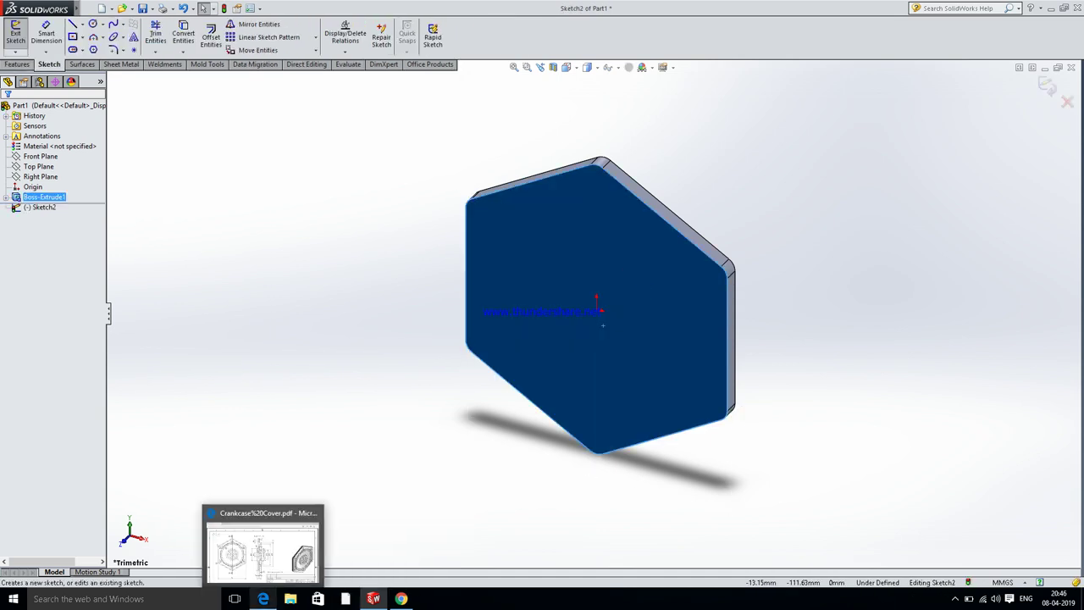
pyautogui.click(264, 599)
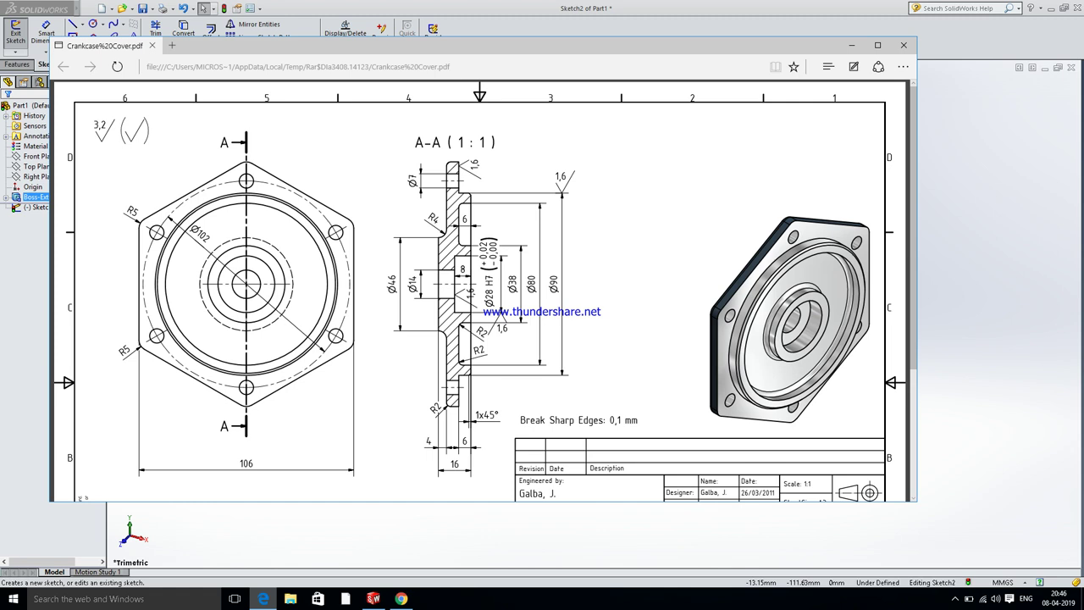
pyautogui.hotkey('alt', 'Tab')
pyautogui.click(73, 23)
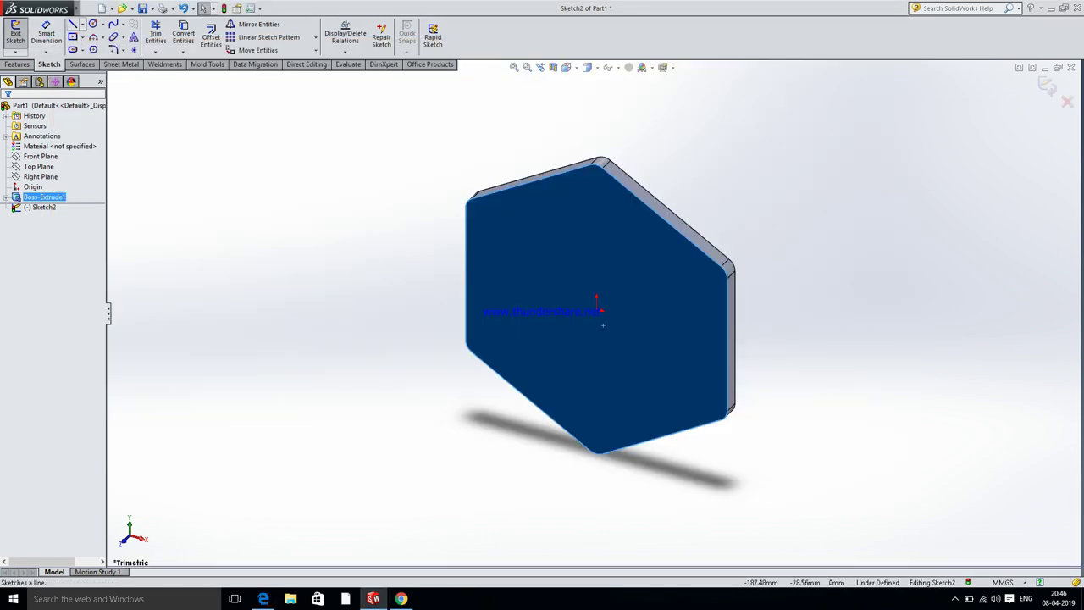
# - Sketch a Ø90 circle centred on the origin of the plate face
pyautogui.click(93, 24)
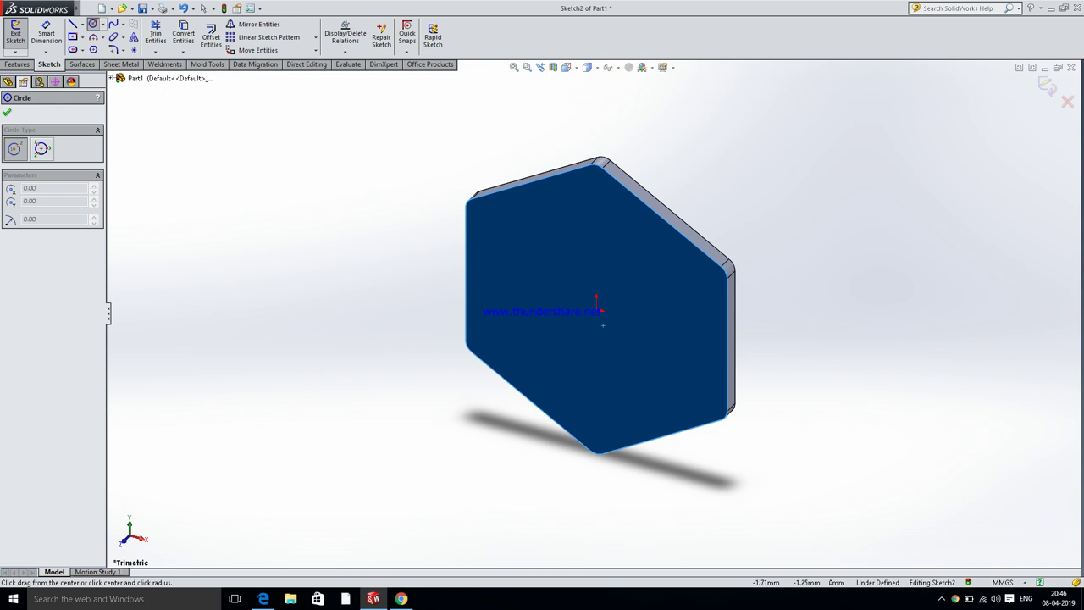
pyautogui.click(596, 310)
pyautogui.click(590, 404)
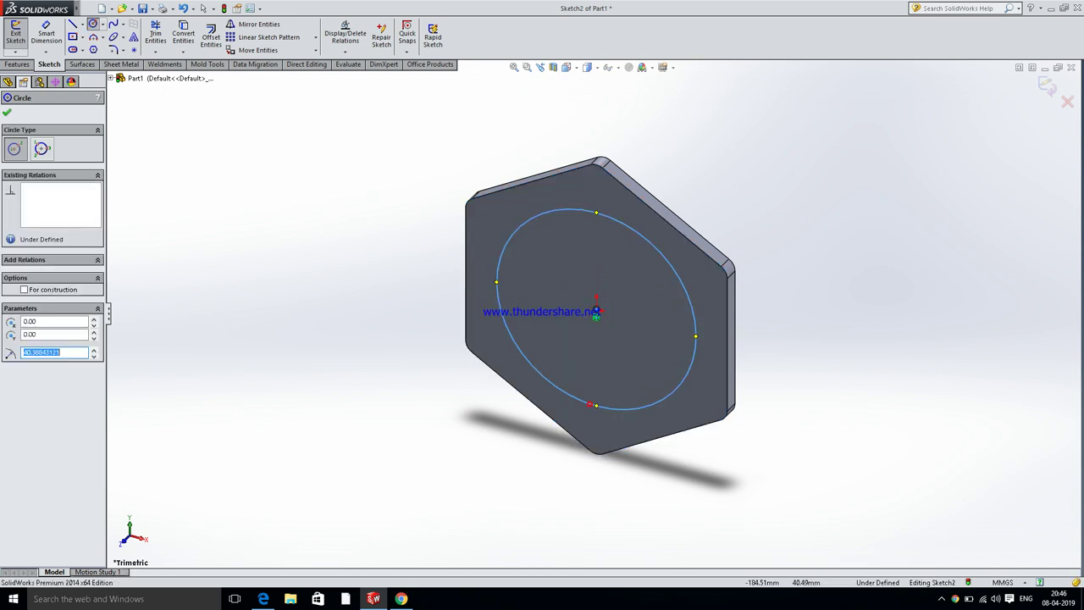
pyautogui.click(46, 36)
pyautogui.click(694, 338)
pyautogui.click(897, 225)
pyautogui.write('90')
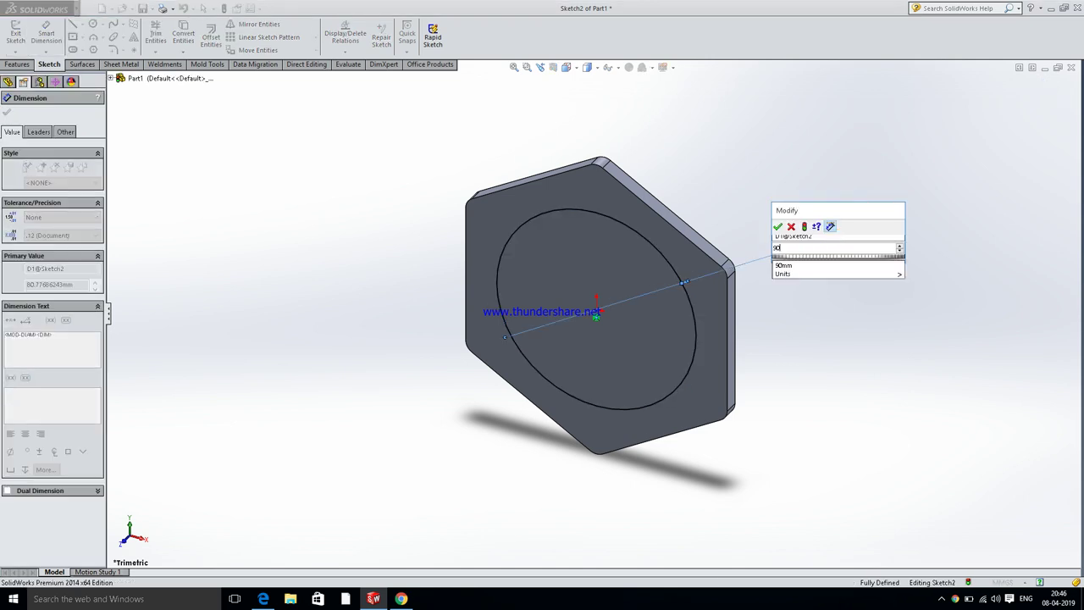
pyautogui.press('Return')
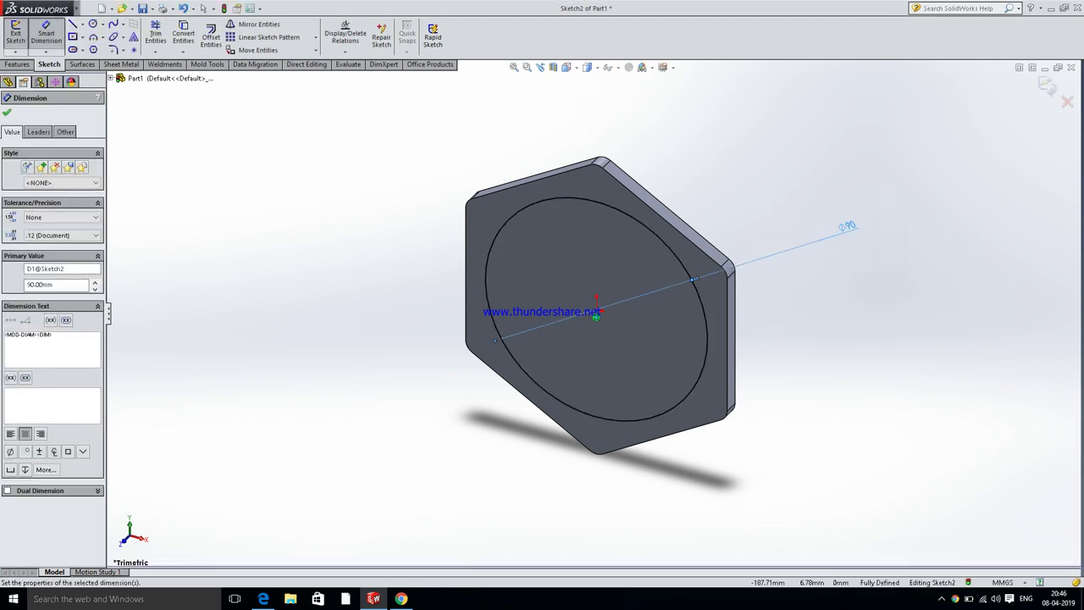
pyautogui.click(7, 112)
# - Extrude the Ø90 circle Blind 6 mm into a raised boss
pyautogui.click(17, 64)
pyautogui.click(20, 36)
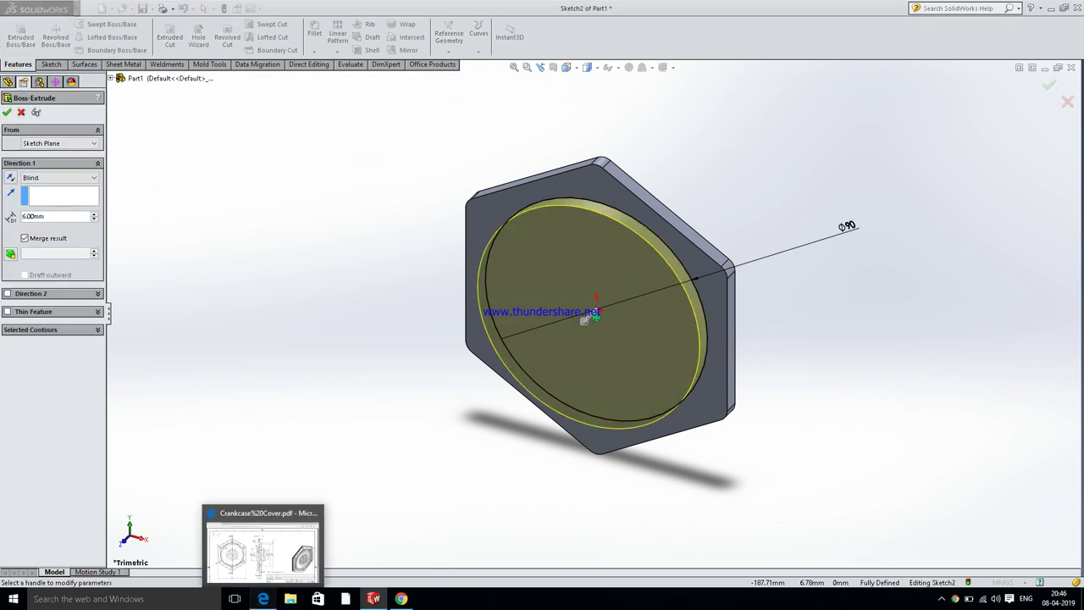
pyautogui.click(262, 549)
pyautogui.hotkey('alt', 'Tab')
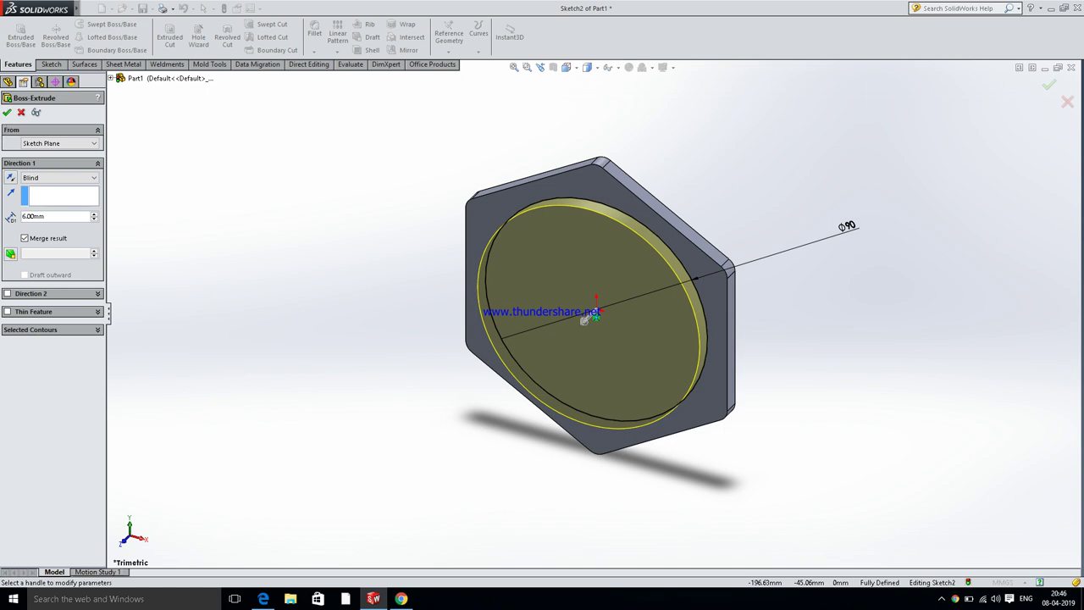
pyautogui.press('Return')
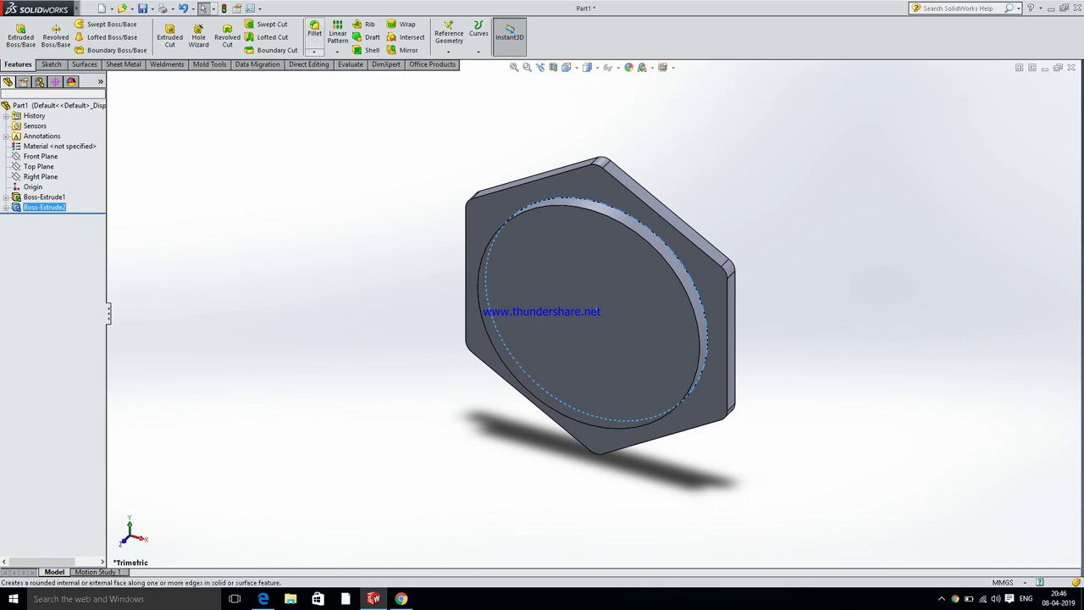
# - Chamfer the boss's circular edge 1 mm × 45°
pyautogui.click(314, 52)
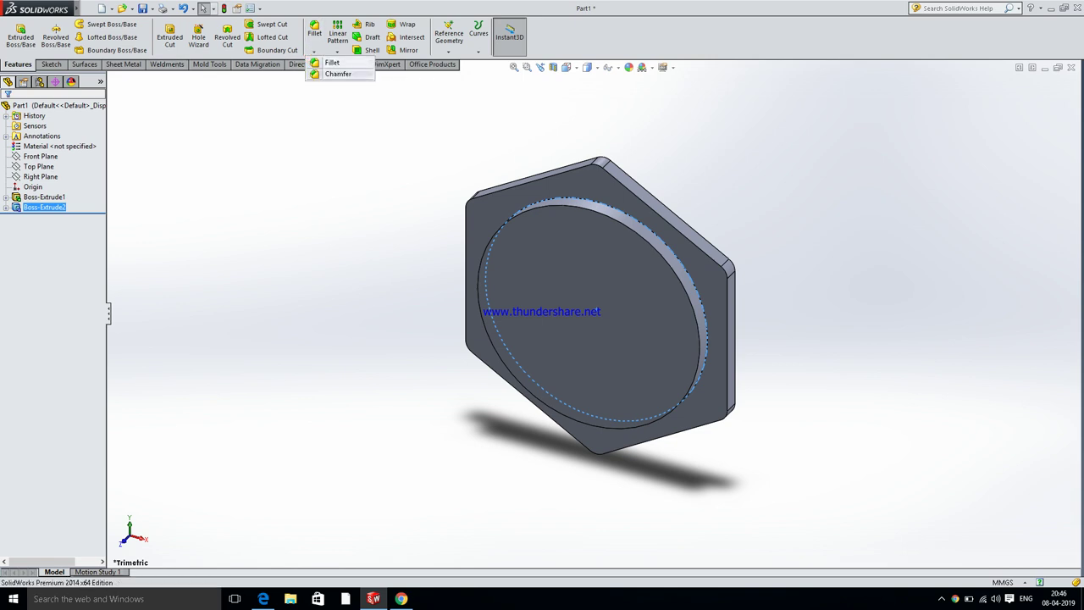
pyautogui.click(337, 74)
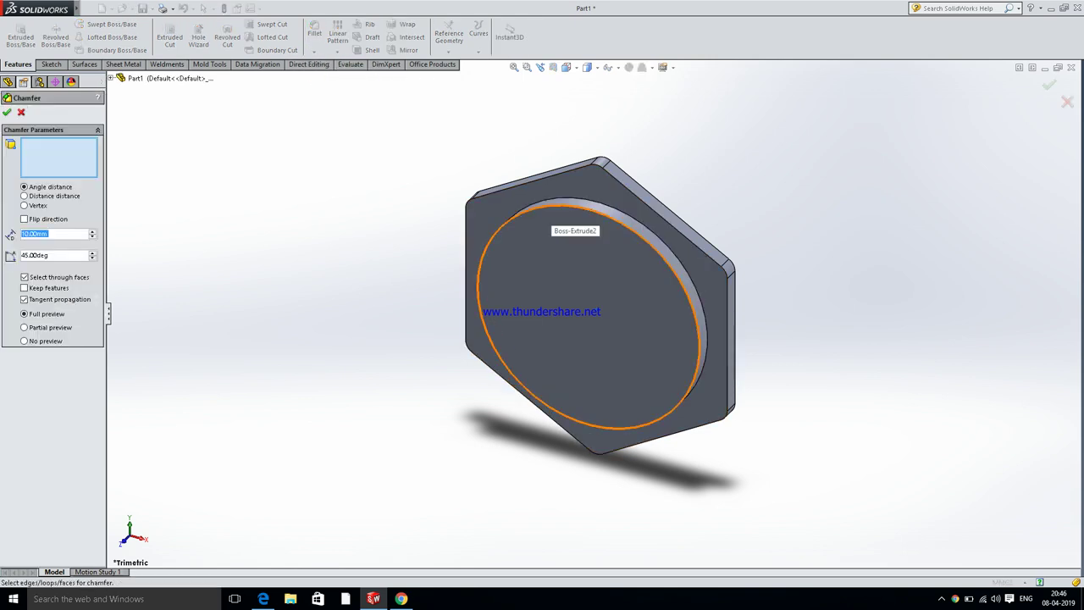
pyautogui.click(552, 208)
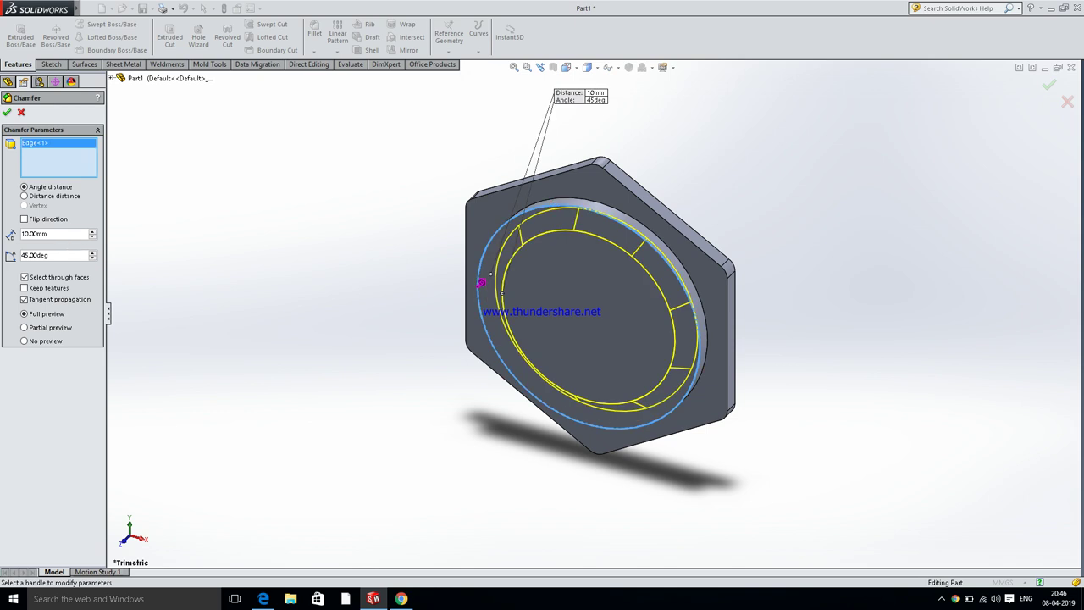
pyautogui.write('1')
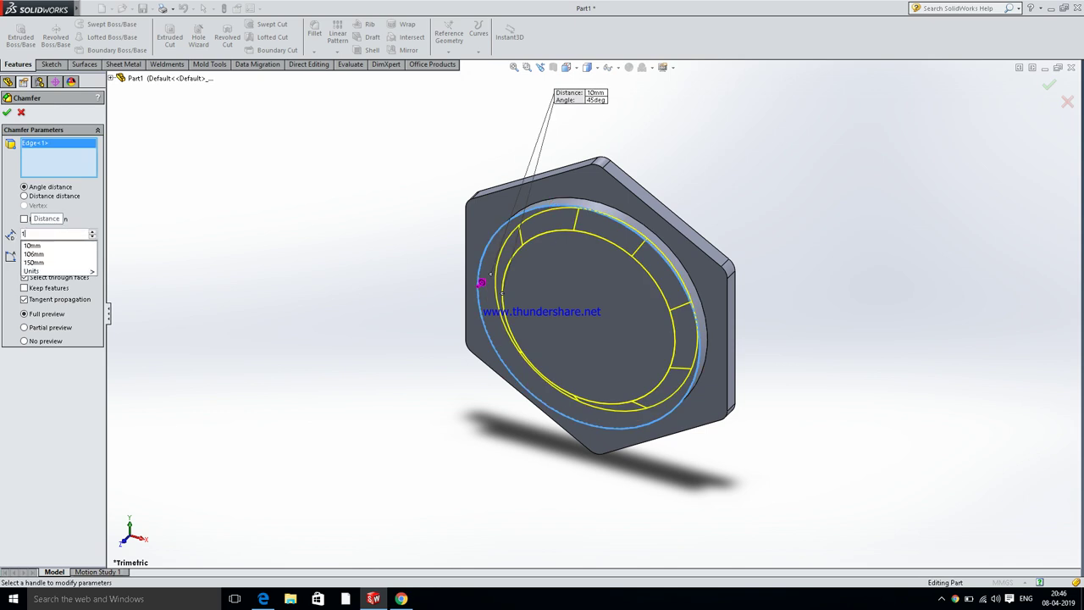
pyautogui.press('Return')
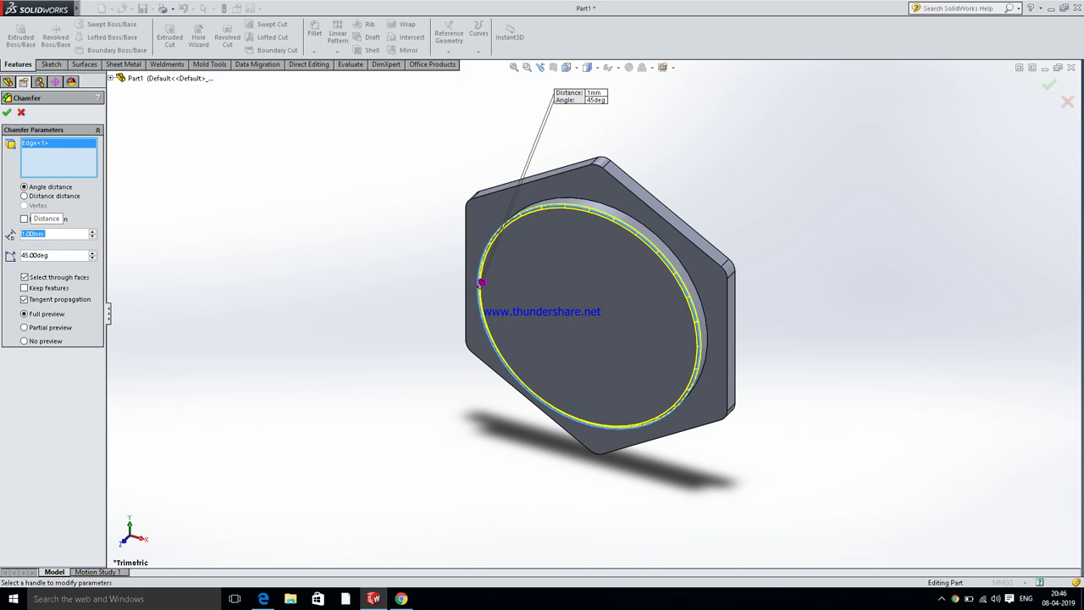
pyautogui.press('Return')
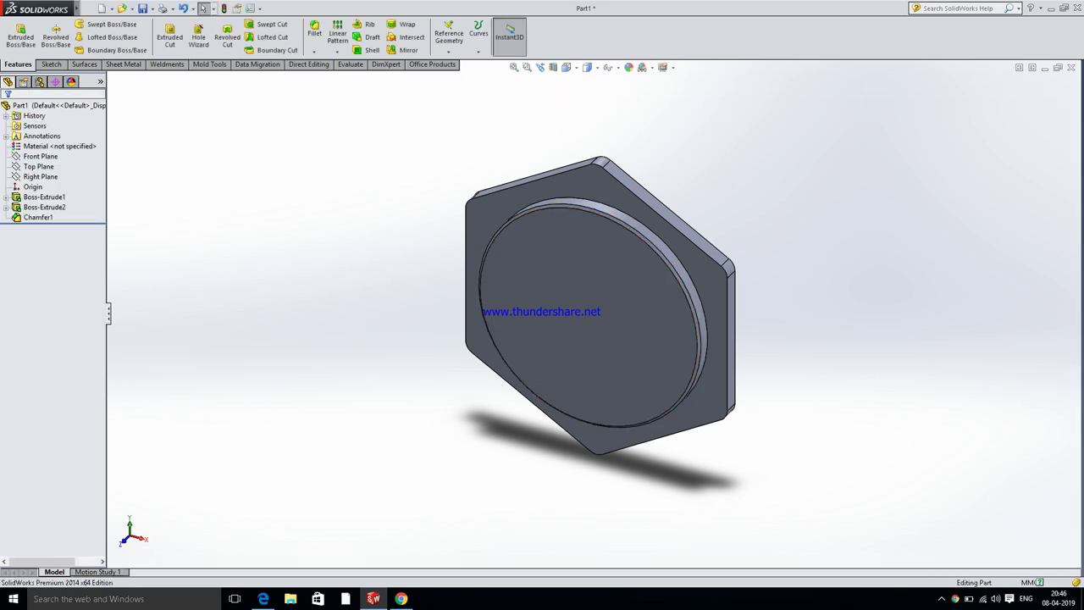
# - Turn the view and open a new sketch on the round boss face
pyautogui.press('Right')
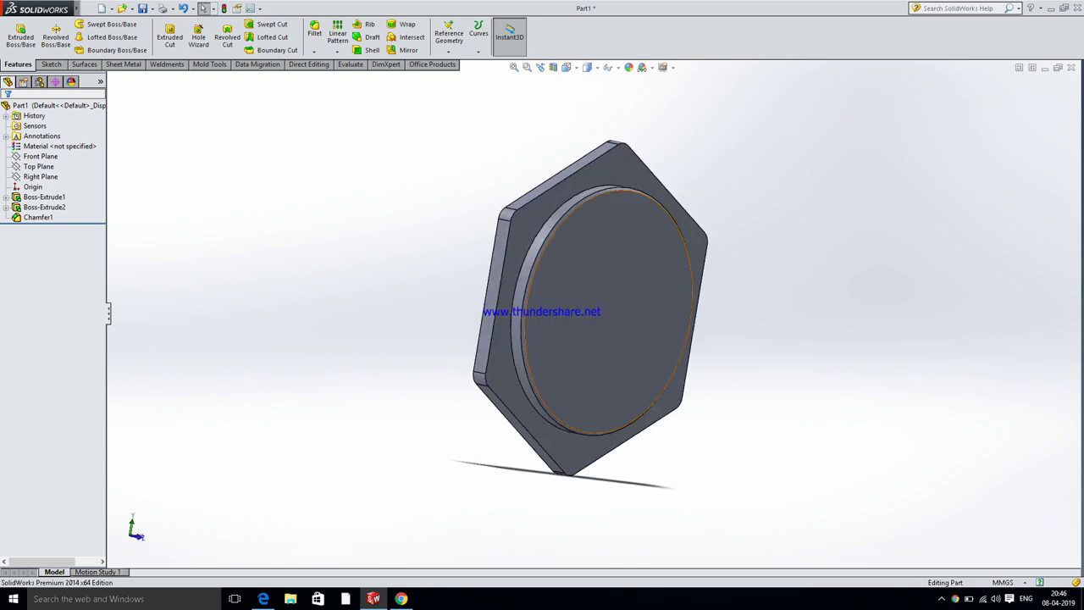
pyautogui.click(627, 288)
pyautogui.click(658, 269)
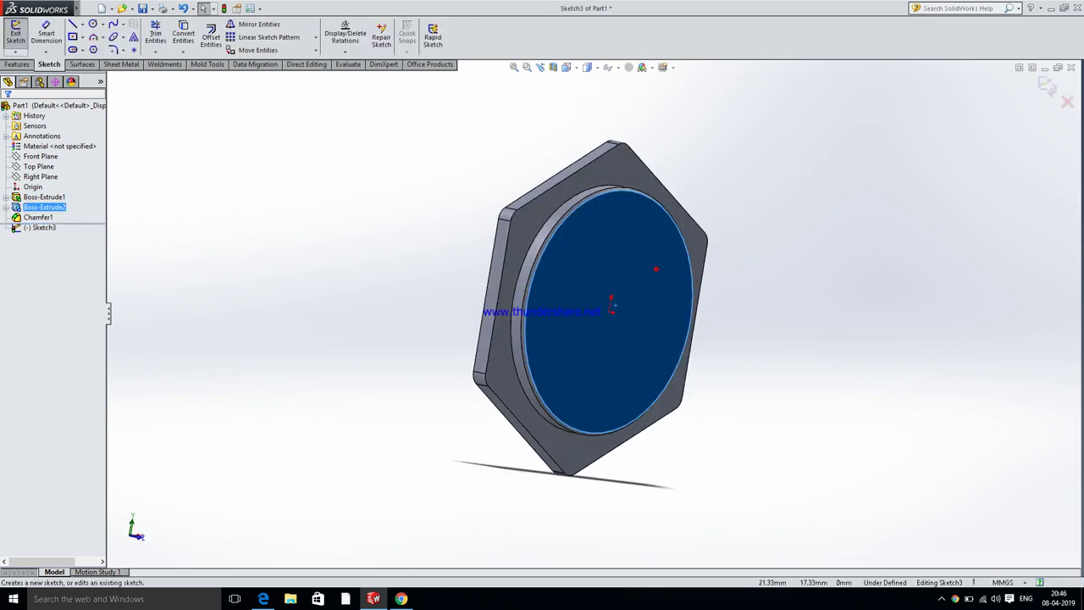
# - Consult the Crankcase Cover PDF, then return to SolidWorks with the Circle tool active
pyautogui.click(263, 599)
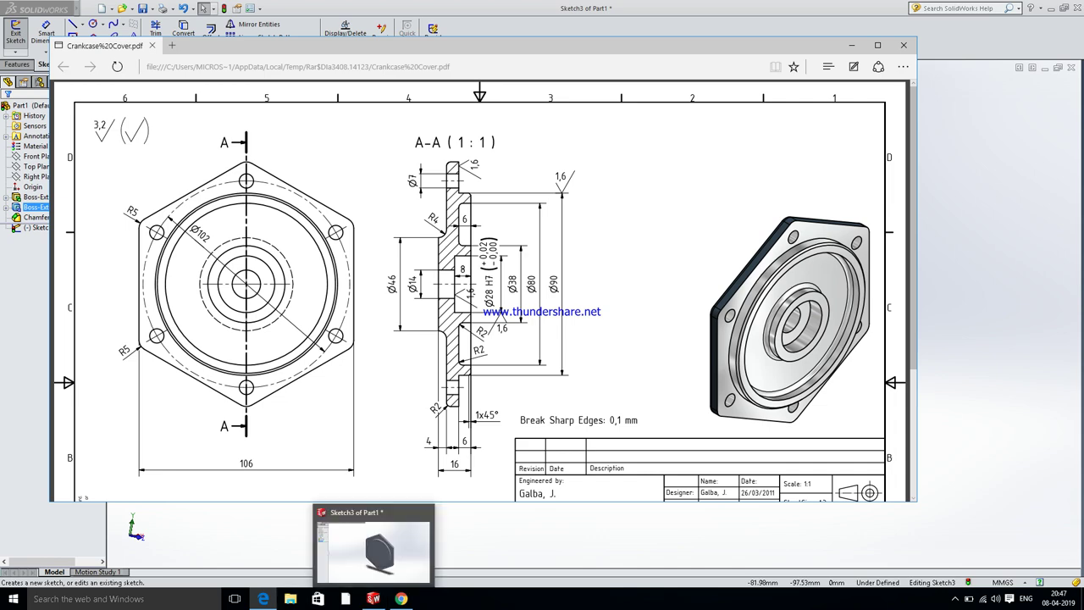
pyautogui.click(402, 597)
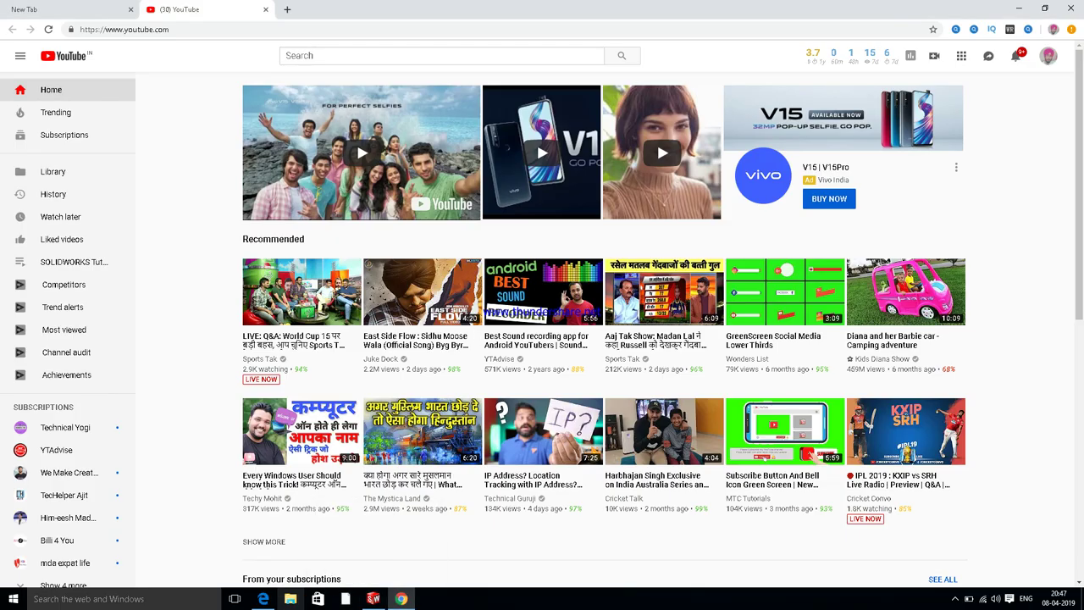
pyautogui.click(263, 597)
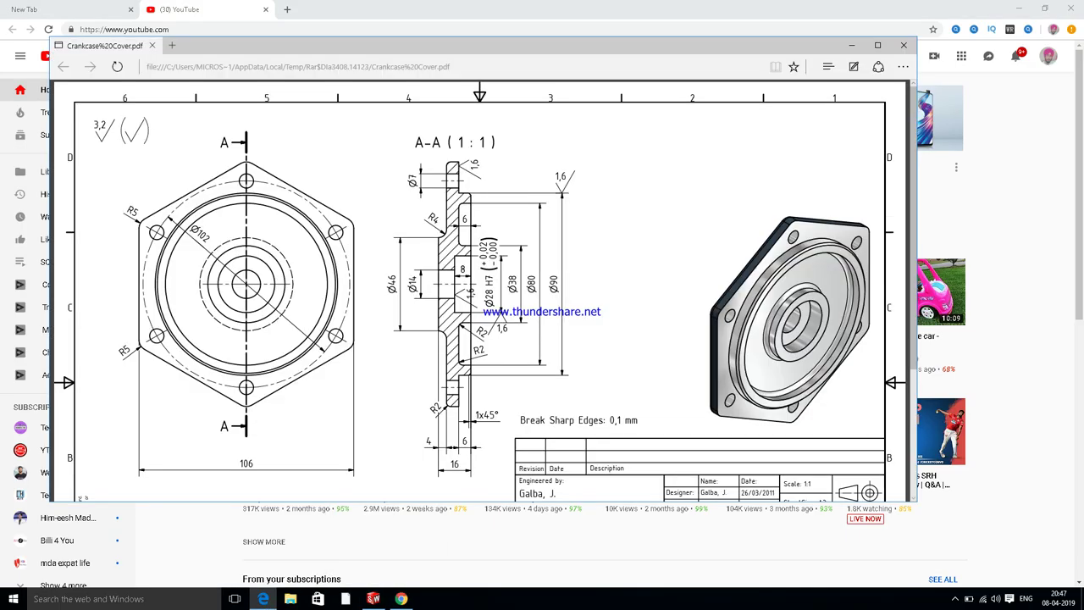
pyautogui.click(372, 598)
pyautogui.click(92, 23)
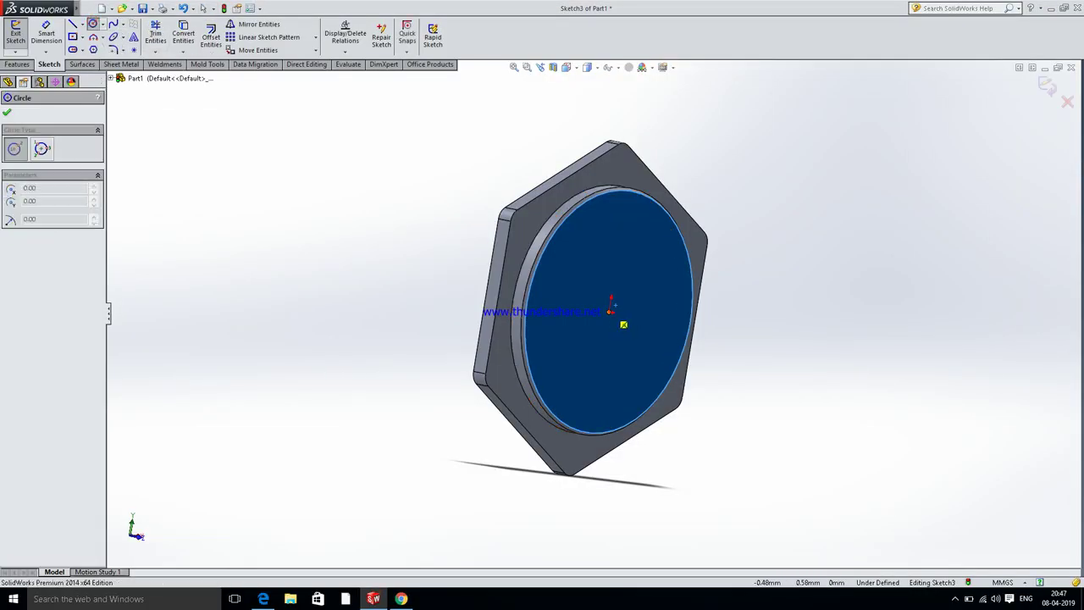
# - Draw a circle at the boss-face origin and dimension its diameter to 38 mm
pyautogui.click(609, 311)
pyautogui.click(601, 354)
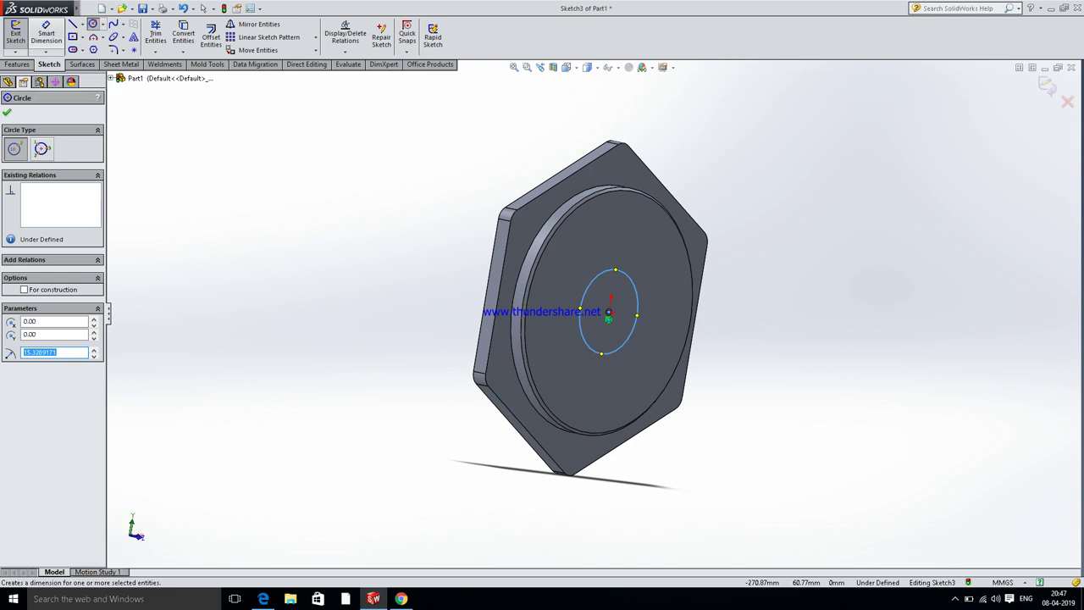
pyautogui.click(46, 34)
pyautogui.click(635, 292)
pyautogui.click(822, 252)
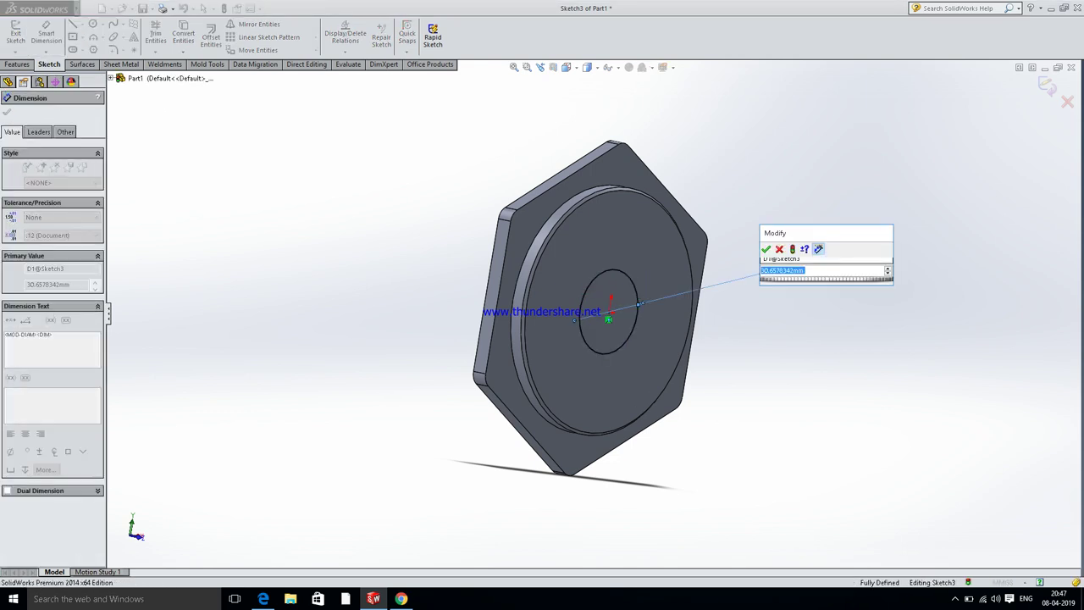
pyautogui.write('38')
pyautogui.press('Return')
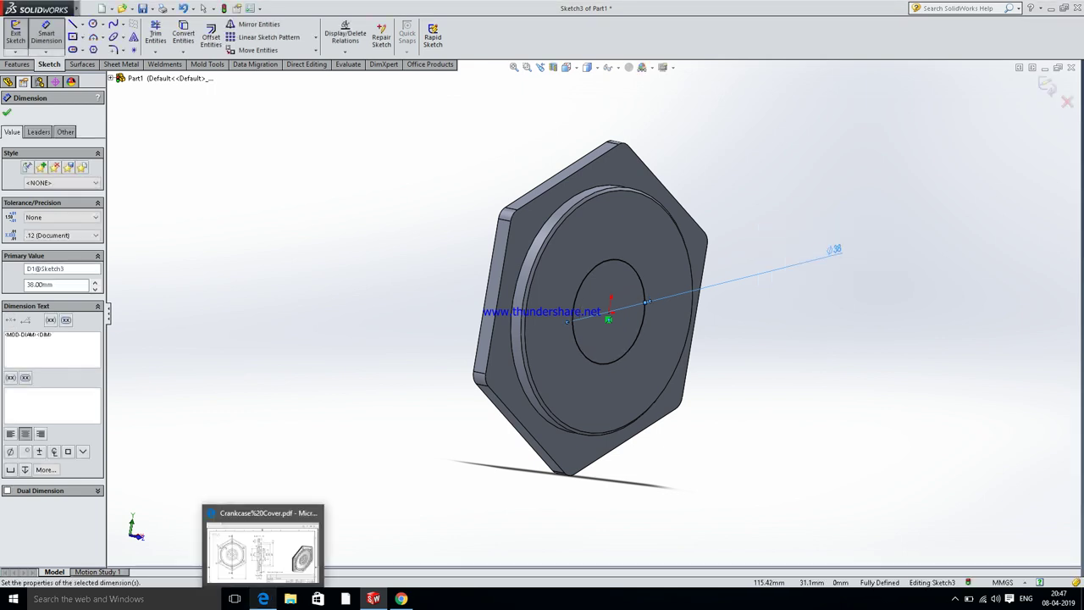
pyautogui.click(263, 550)
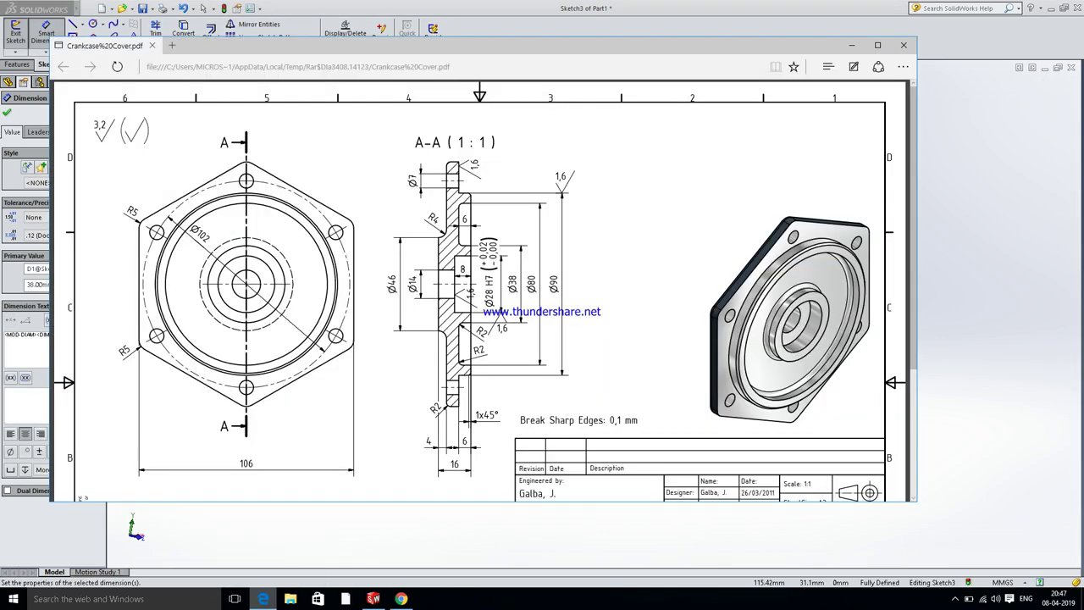
pyautogui.hotkey('alt', 'Tab')
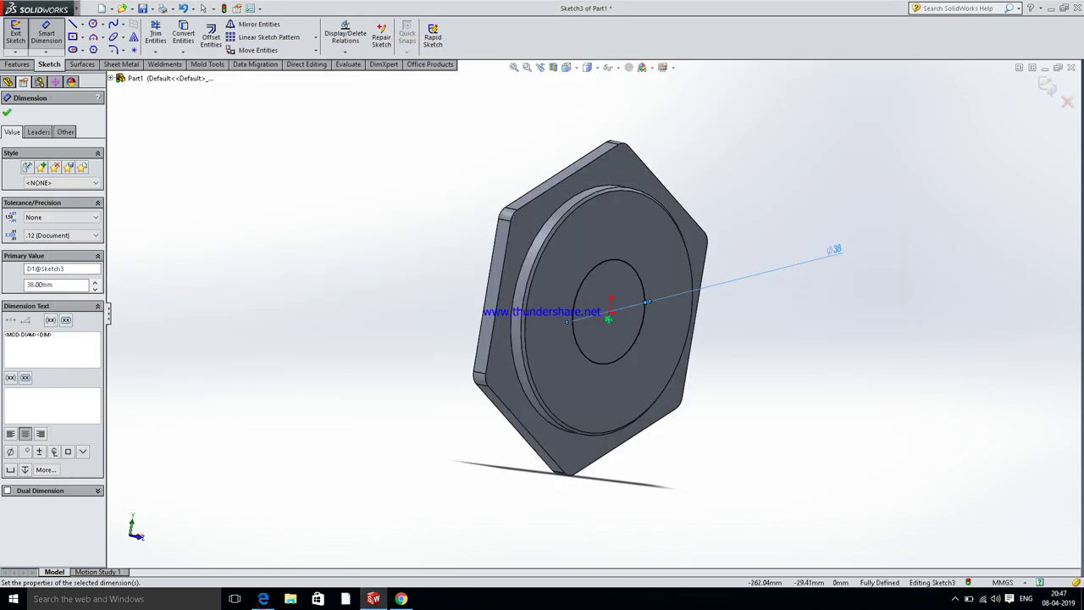
pyautogui.click(18, 65)
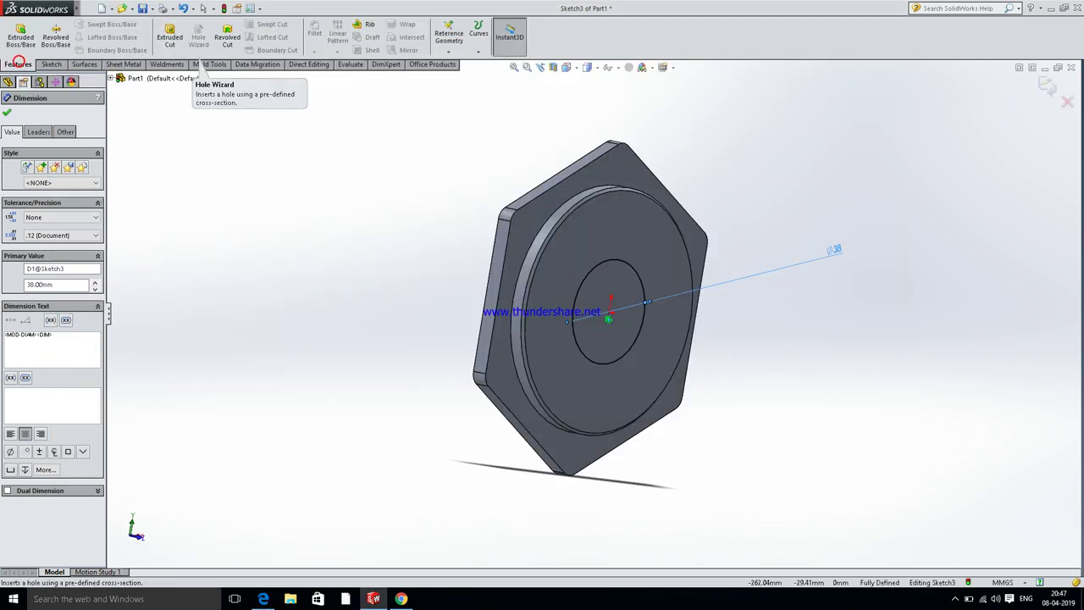
pyautogui.click(170, 35)
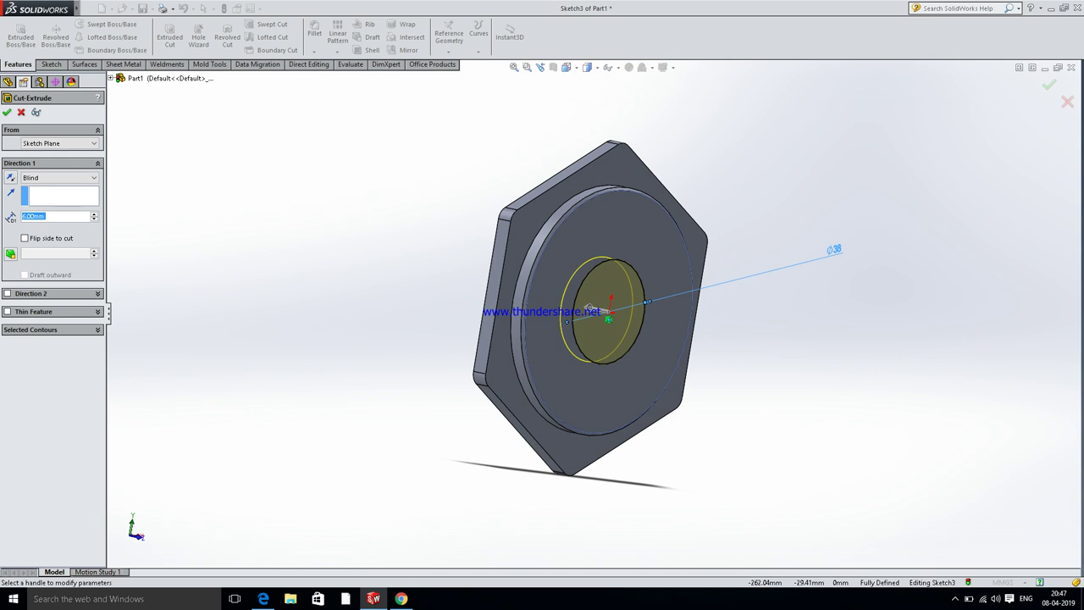
pyautogui.click(264, 599)
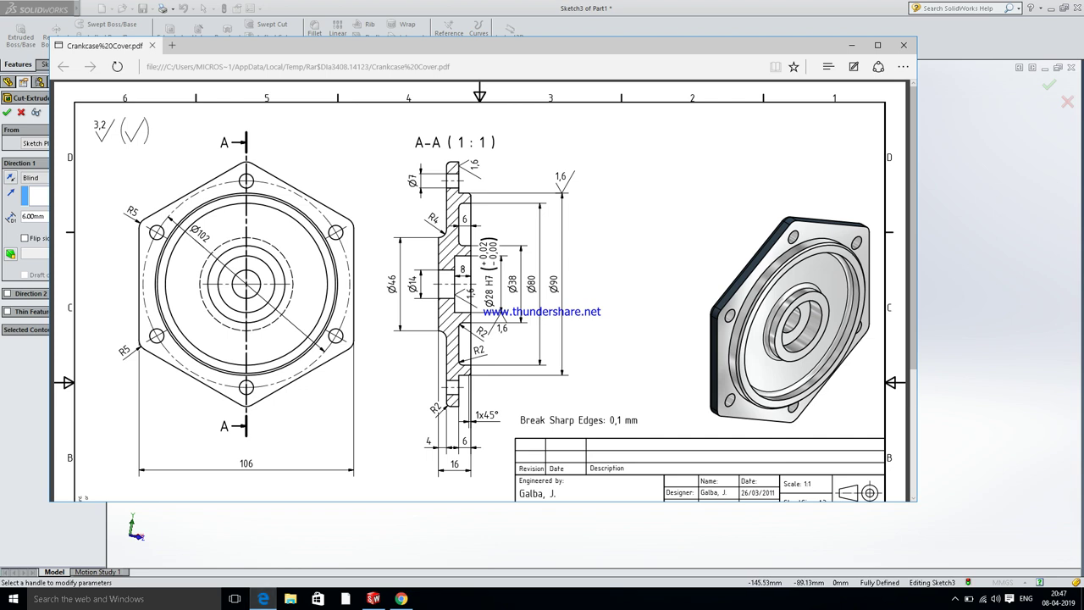
pyautogui.click(374, 599)
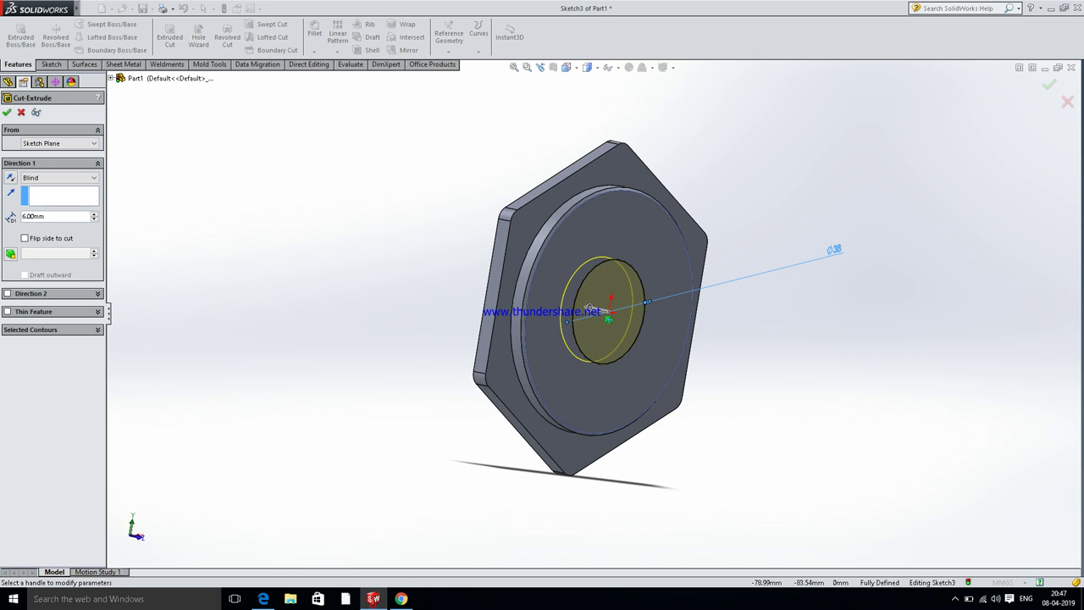
pyautogui.press('Escape')
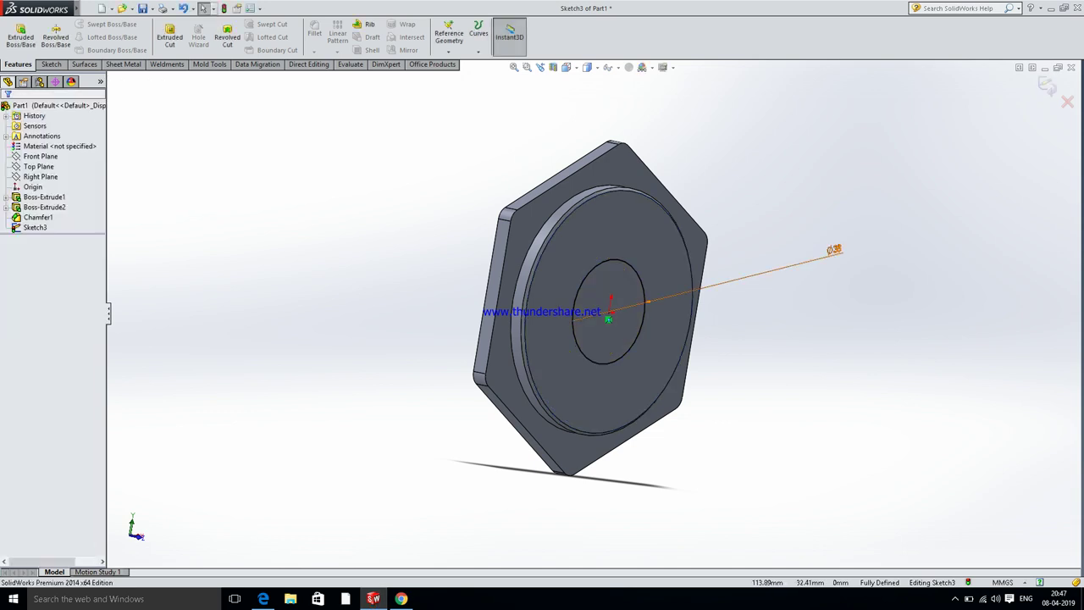
pyautogui.click(835, 249)
# - Change the circle's diameter to 80 and cut it 6 mm into the boss as a recess
pyautogui.write('80')
pyautogui.press('Return')
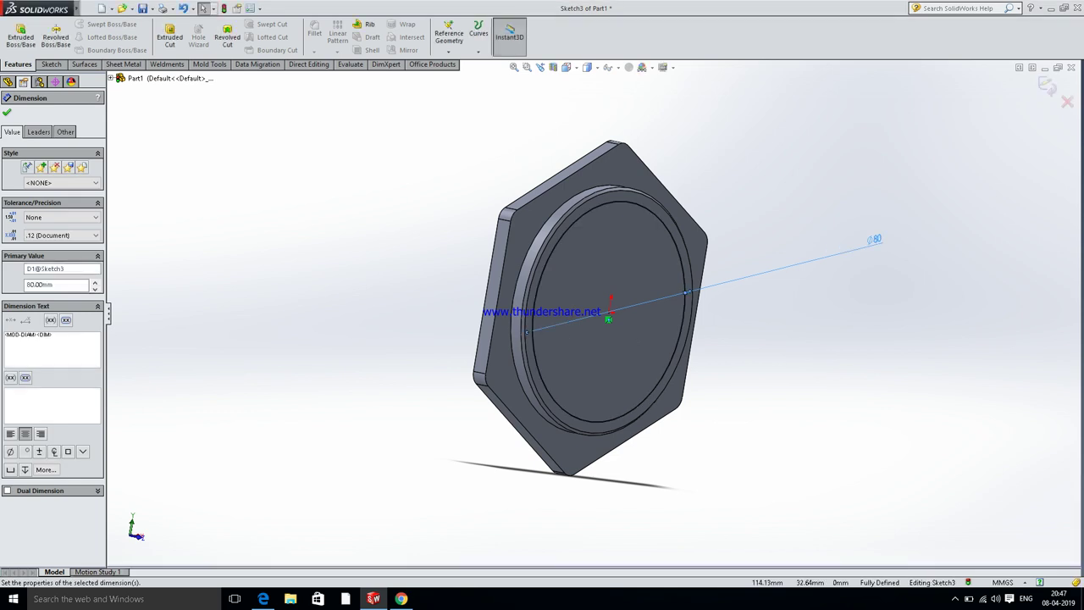
pyautogui.click(7, 111)
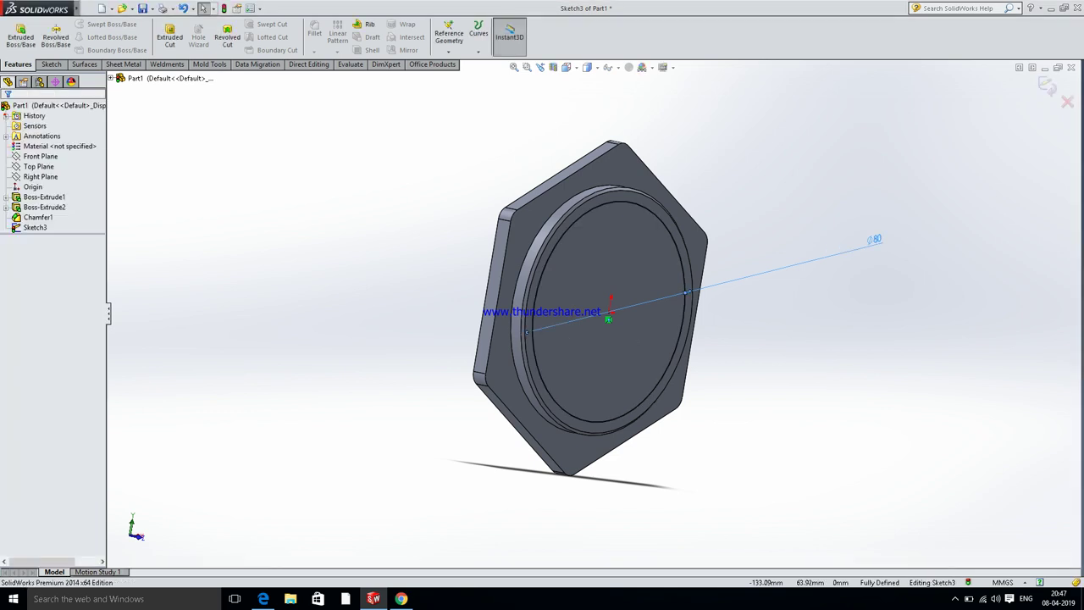
pyautogui.click(166, 38)
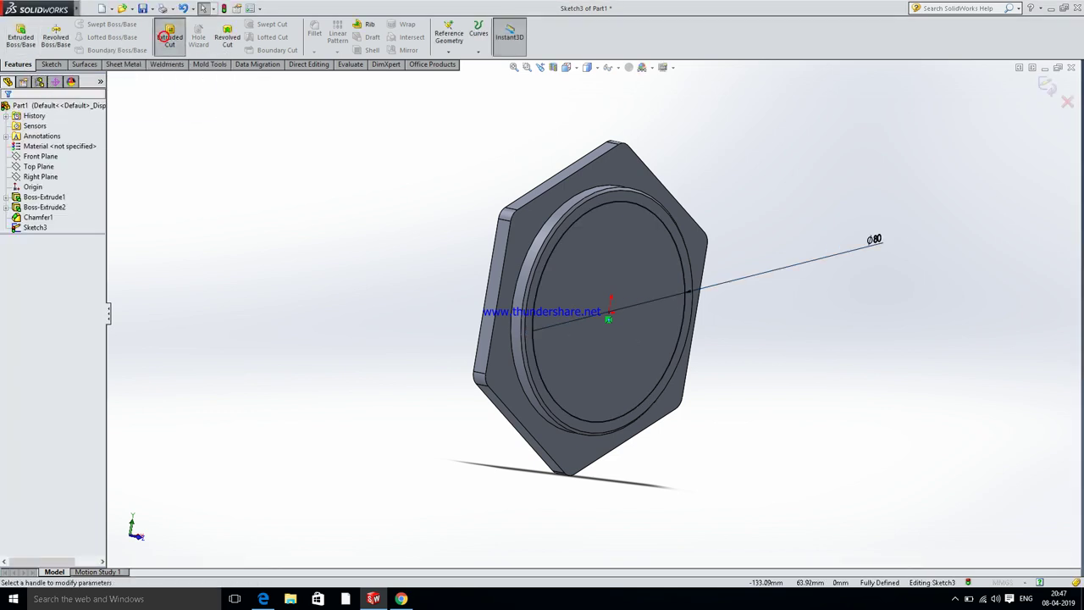
pyautogui.press('Return')
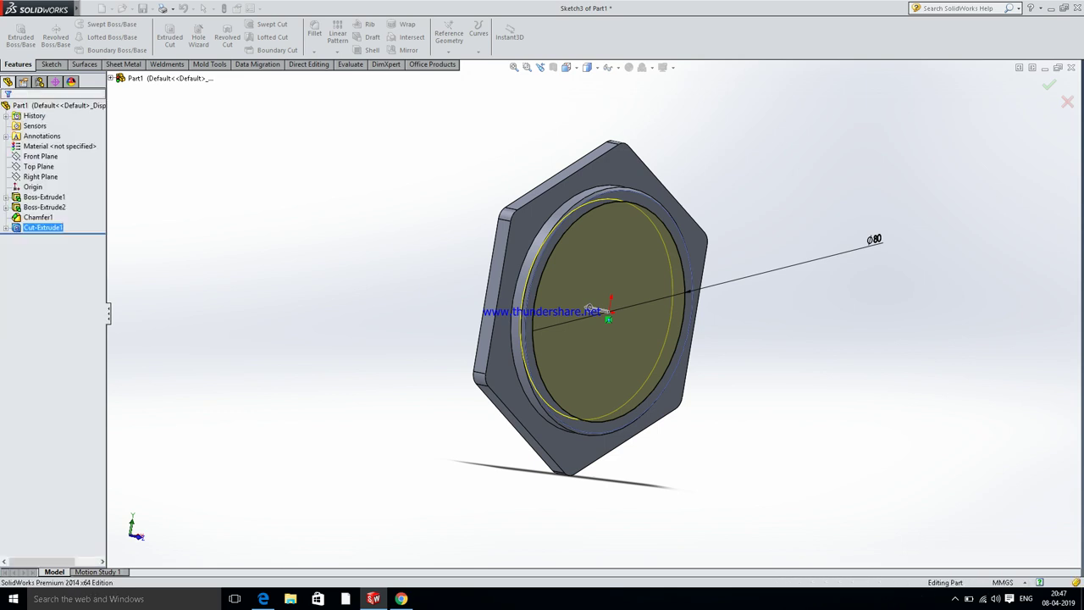
pyautogui.click(614, 303)
# - Start a sketch on the recess floor and draw a circle centred on the origin
pyautogui.click(639, 280)
pyautogui.click(93, 24)
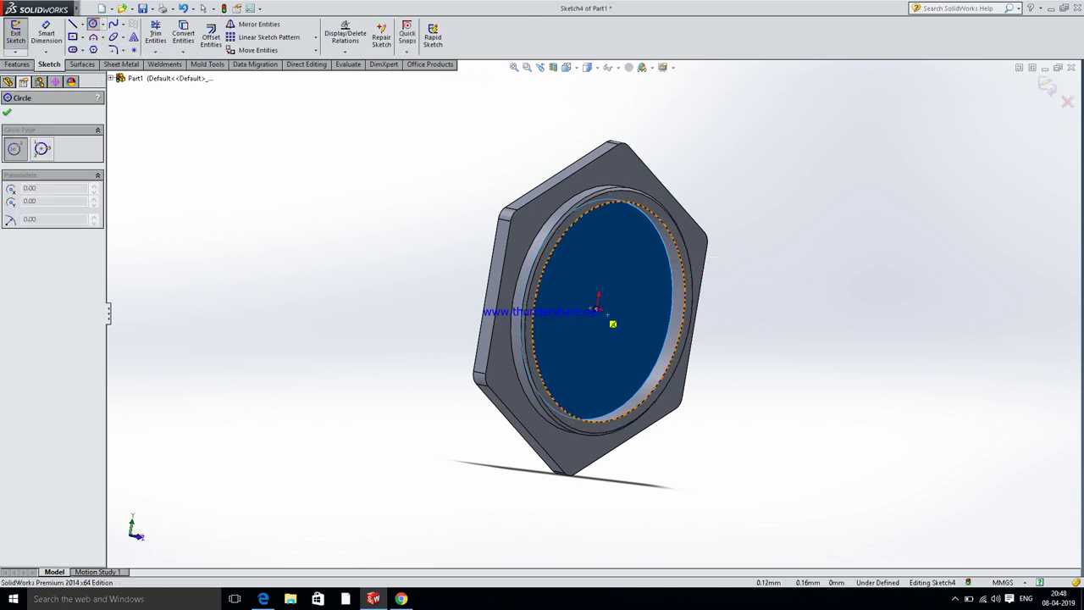
pyautogui.click(597, 309)
pyautogui.click(624, 313)
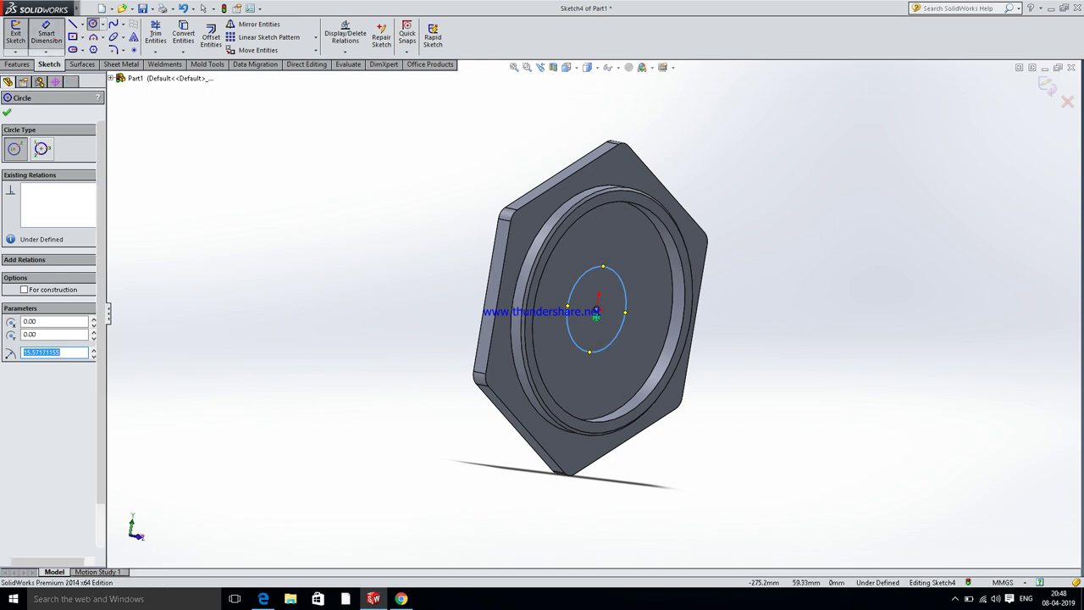
# - Dimension the circle to Ø38 so the sketch is fully defined
pyautogui.click(45, 38)
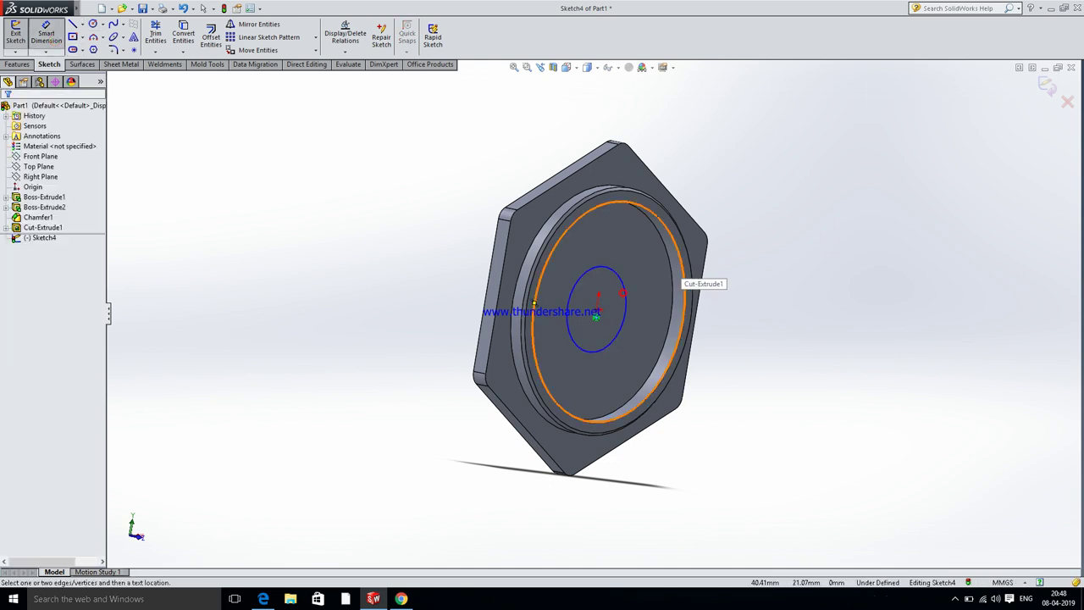
pyautogui.click(625, 302)
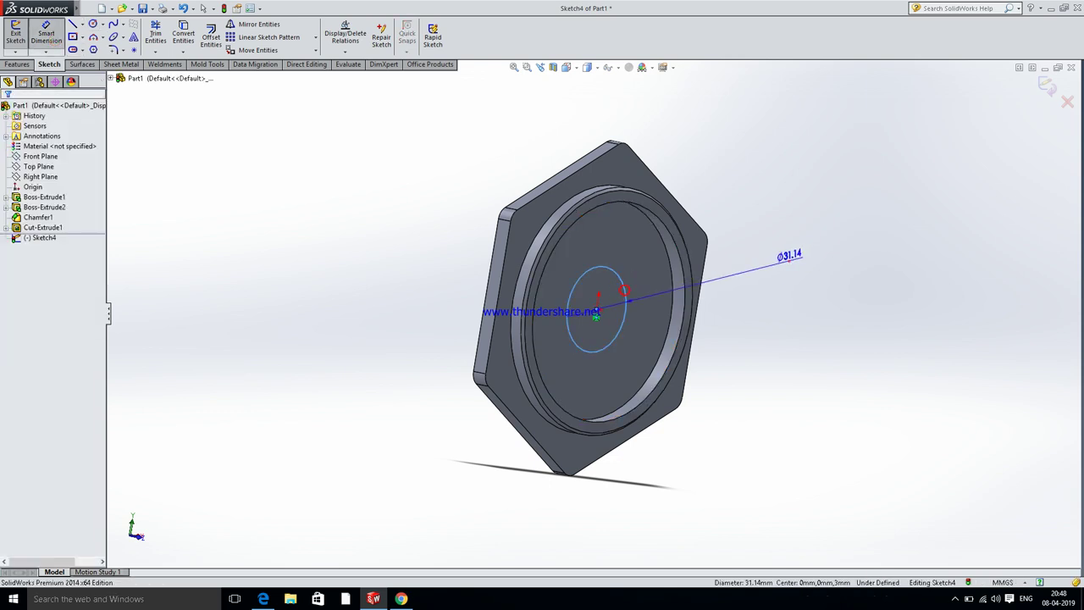
pyautogui.click(786, 256)
pyautogui.write('38')
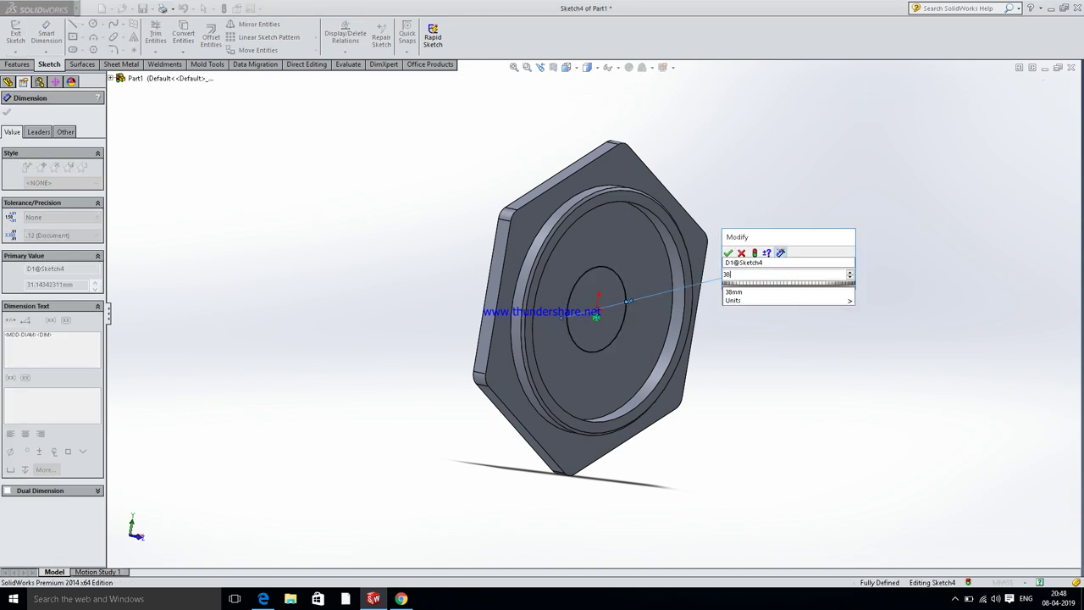
pyautogui.press('Return')
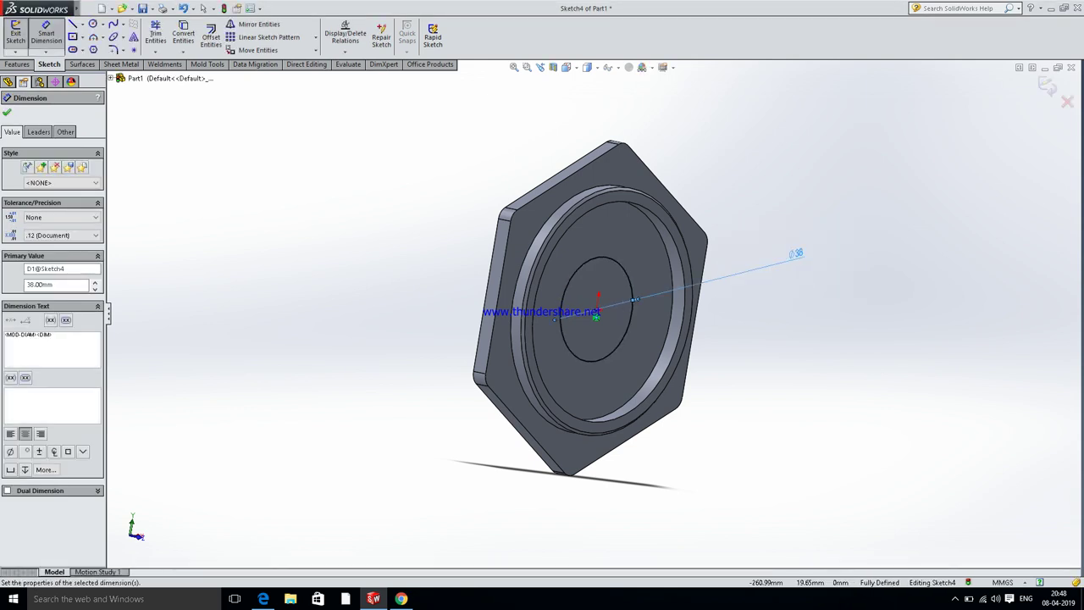
pyautogui.click(7, 112)
pyautogui.click(17, 64)
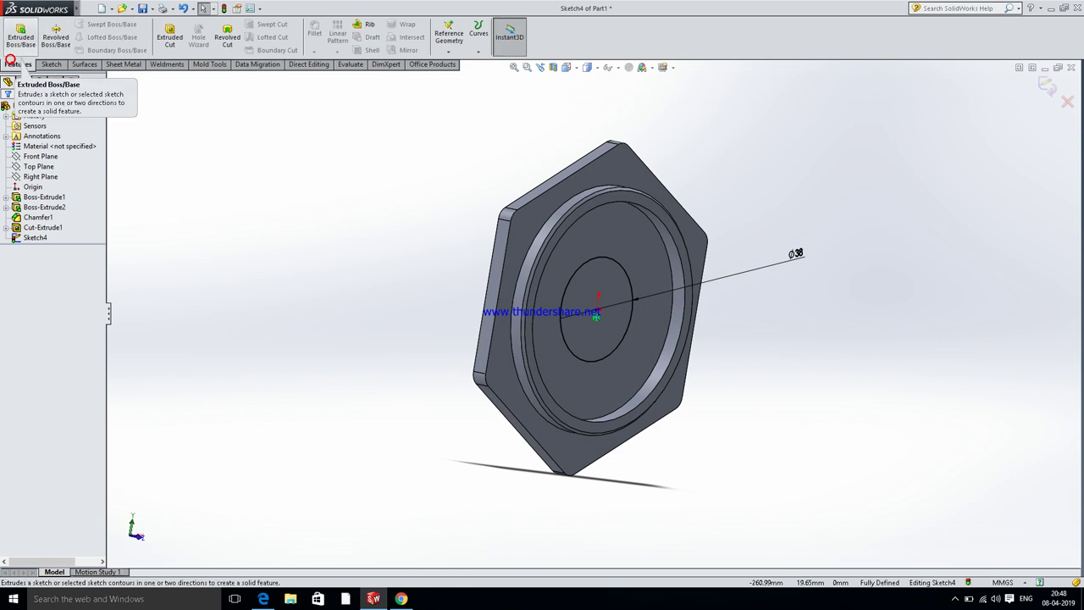
pyautogui.click(20, 35)
# - Extrude the Ø38 circle as a Blind 6 mm boss, referring to the crankcase drawing
pyautogui.click(263, 599)
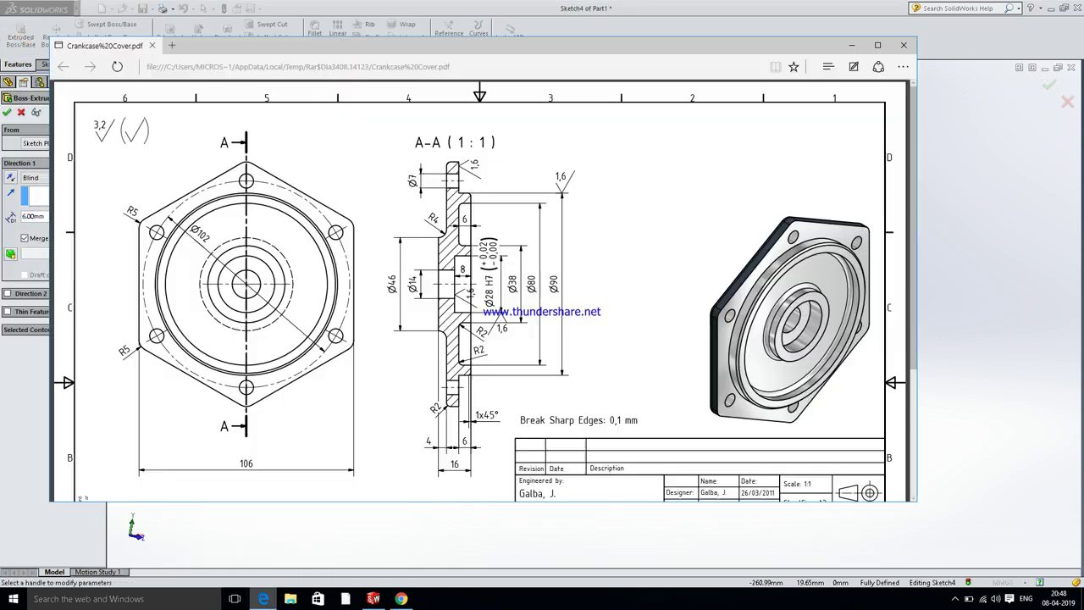
pyautogui.click(263, 598)
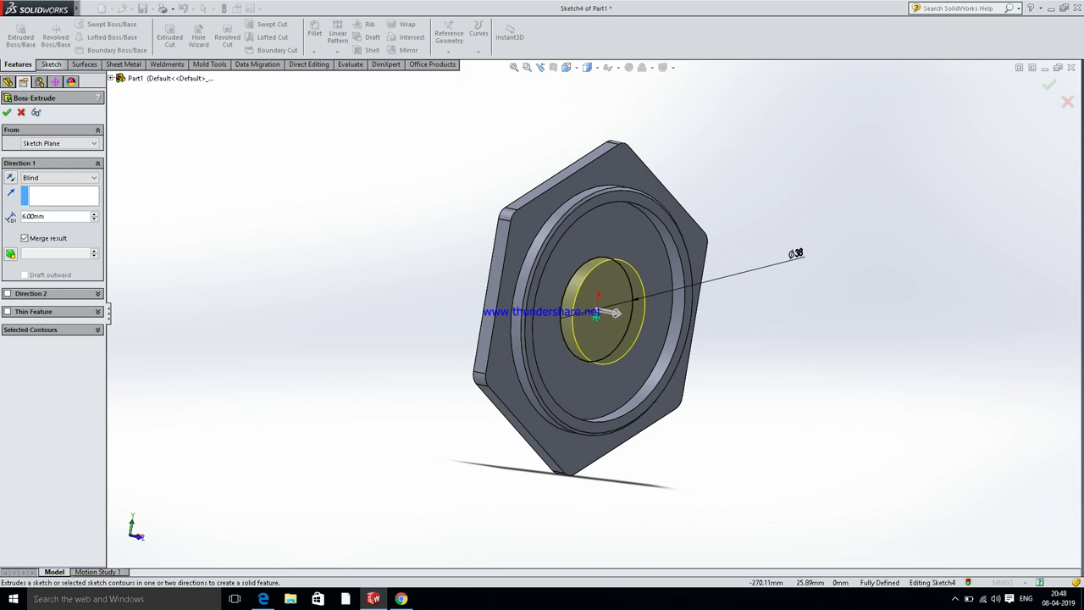
pyautogui.click(21, 36)
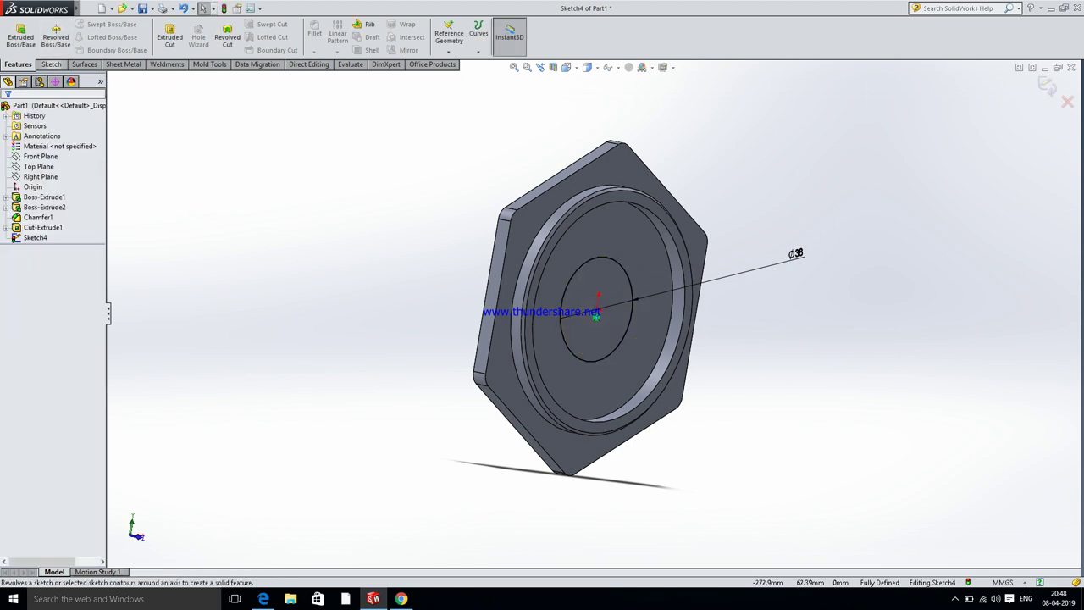
pyautogui.click(21, 40)
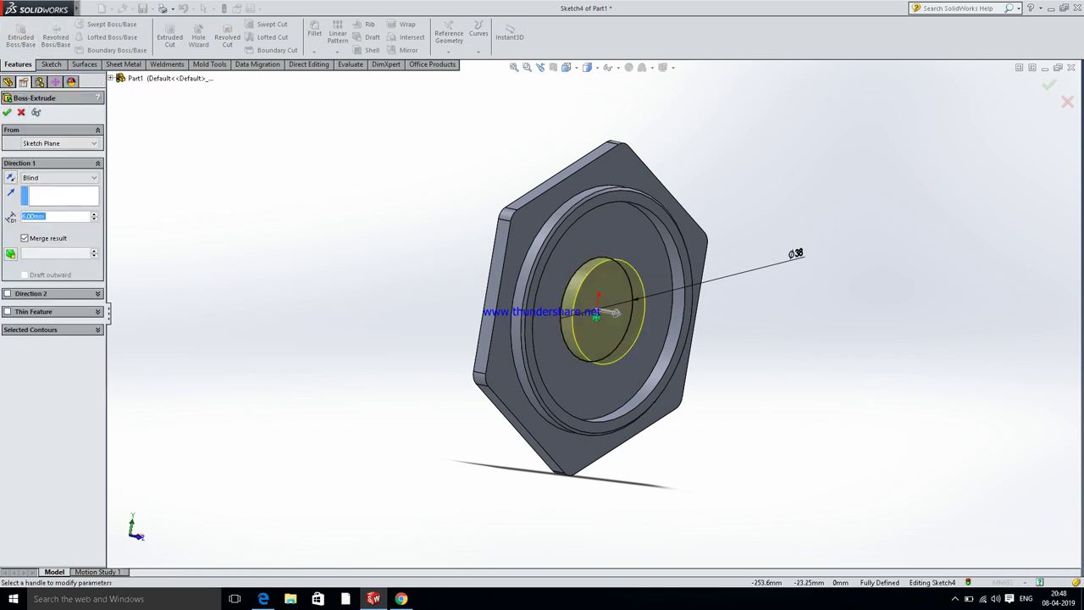
pyautogui.click(7, 111)
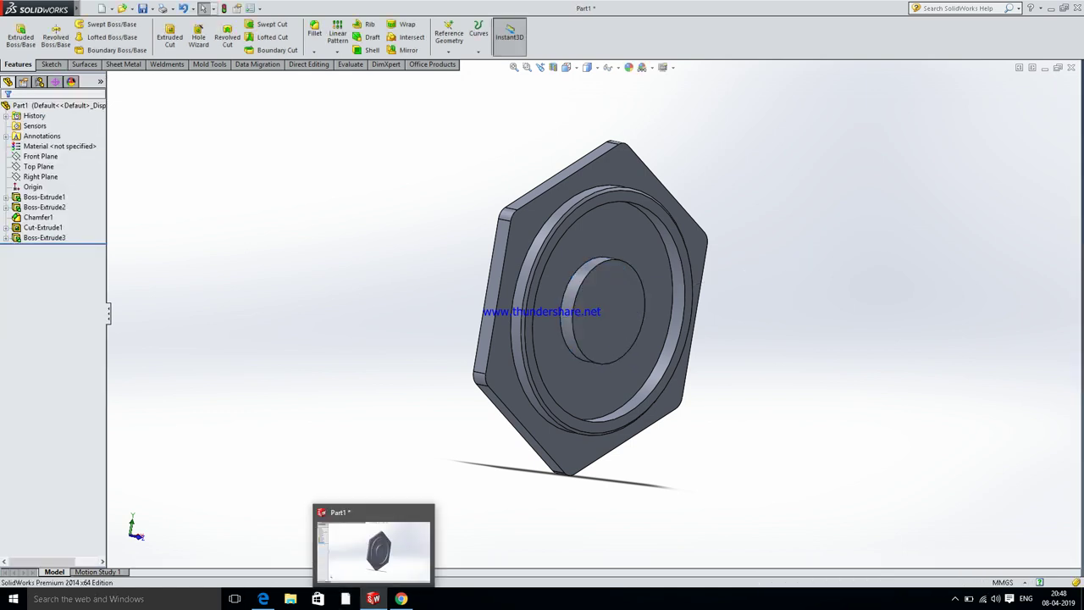
pyautogui.click(263, 551)
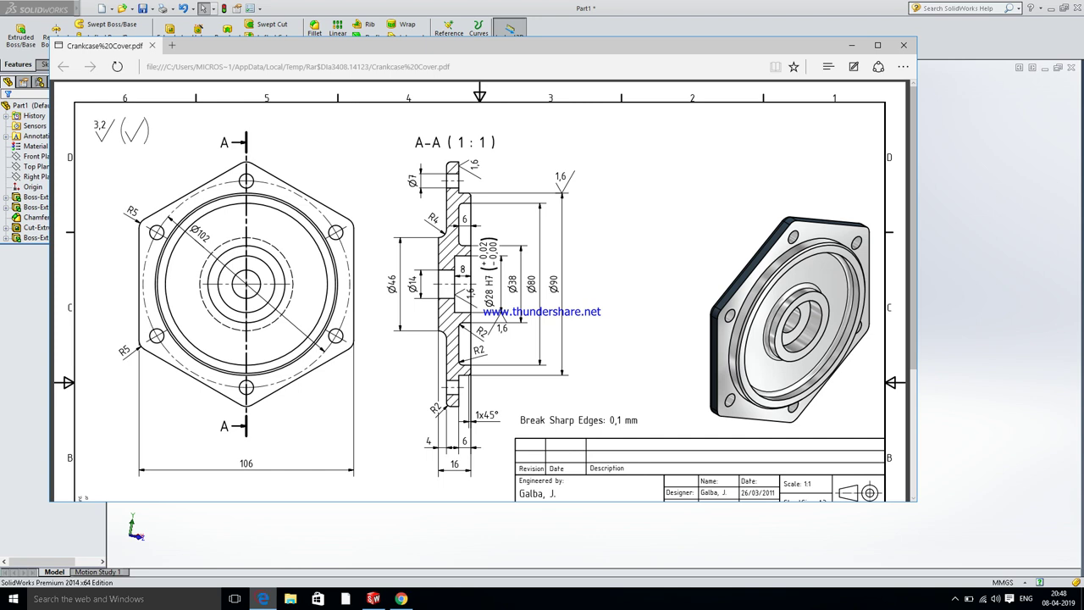
# - Start a sketch on the boss's front face and draw a circle centred on the origin
pyautogui.click(263, 599)
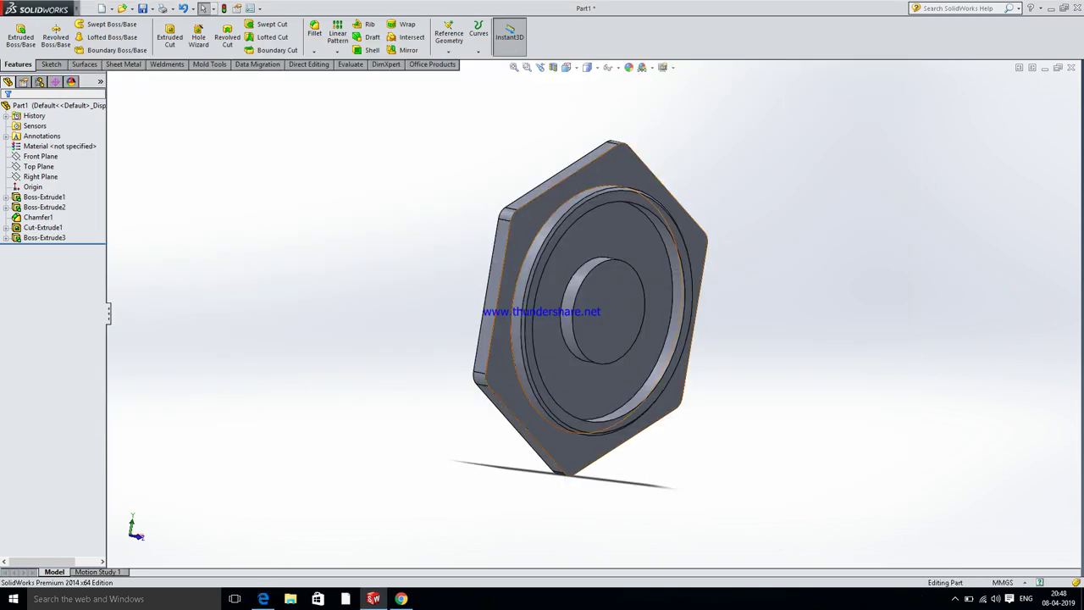
pyautogui.click(51, 64)
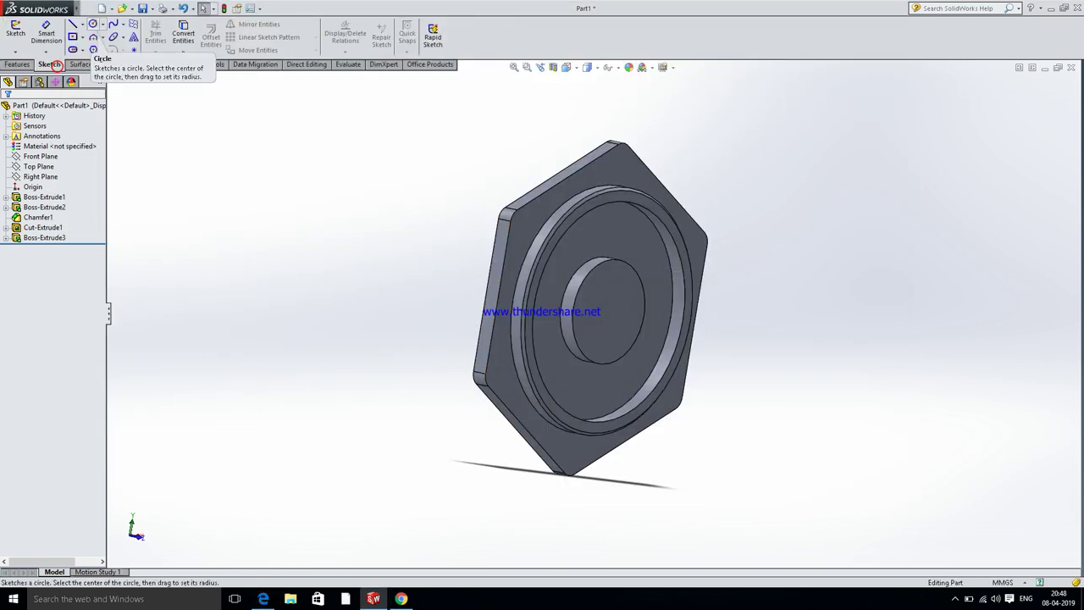
pyautogui.click(92, 23)
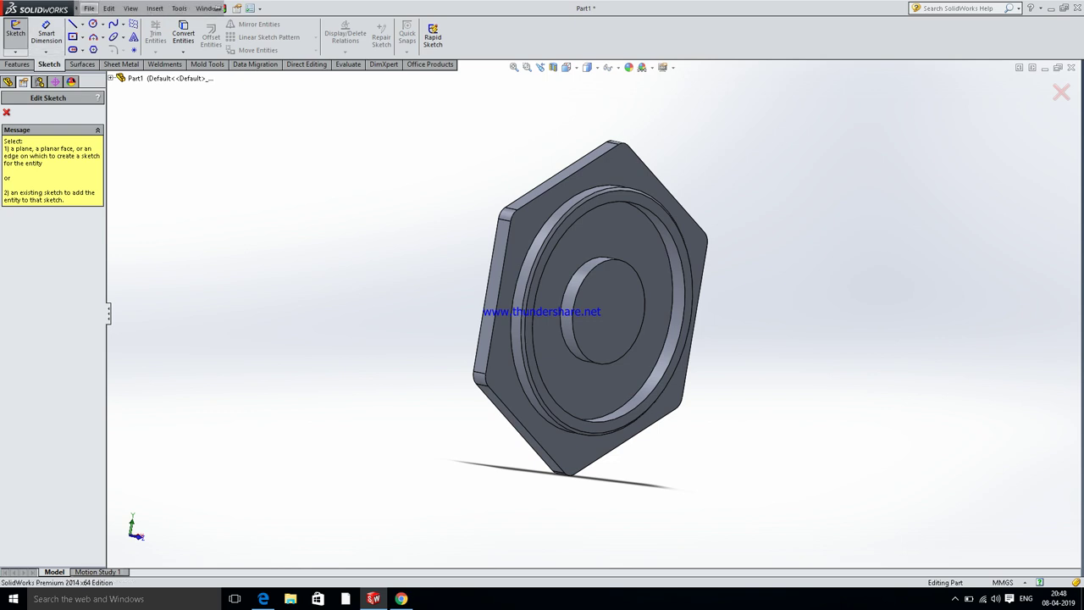
pyautogui.click(101, 8)
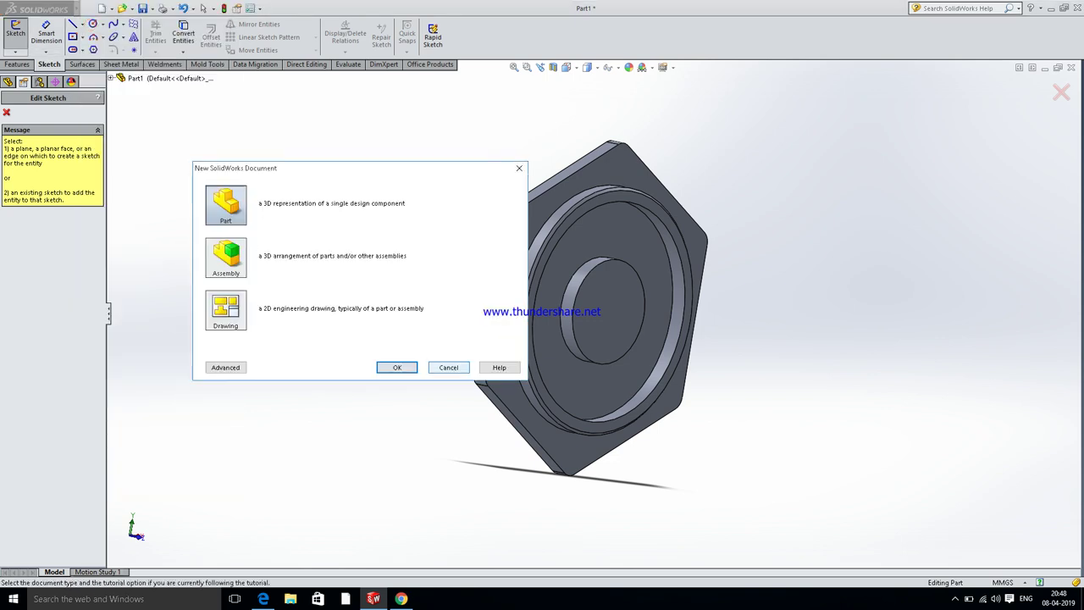
pyautogui.click(448, 367)
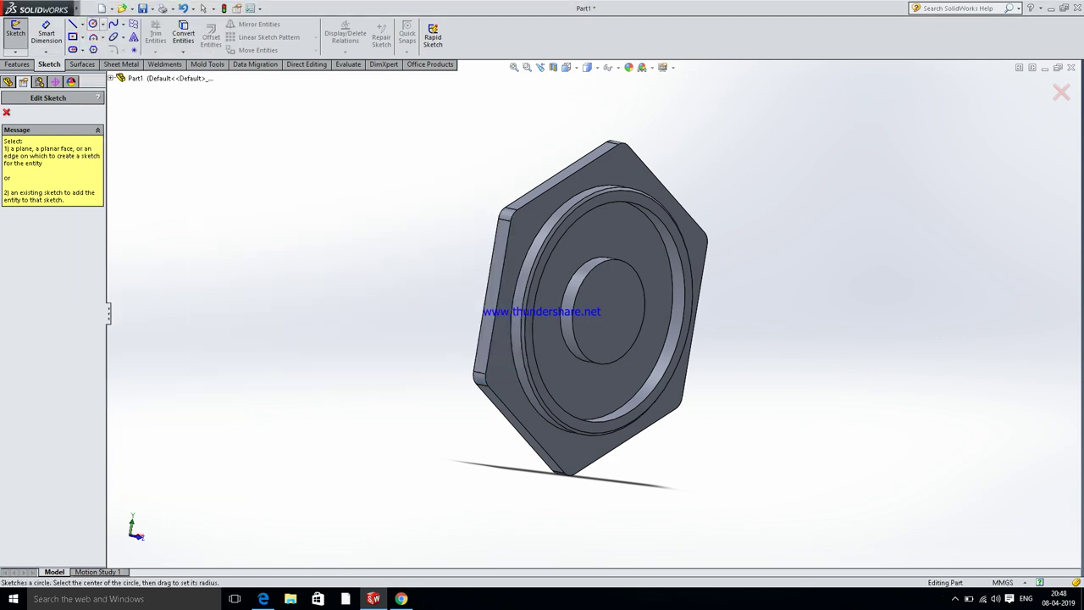
pyautogui.click(615, 309)
pyautogui.press('c')
pyautogui.click(611, 303)
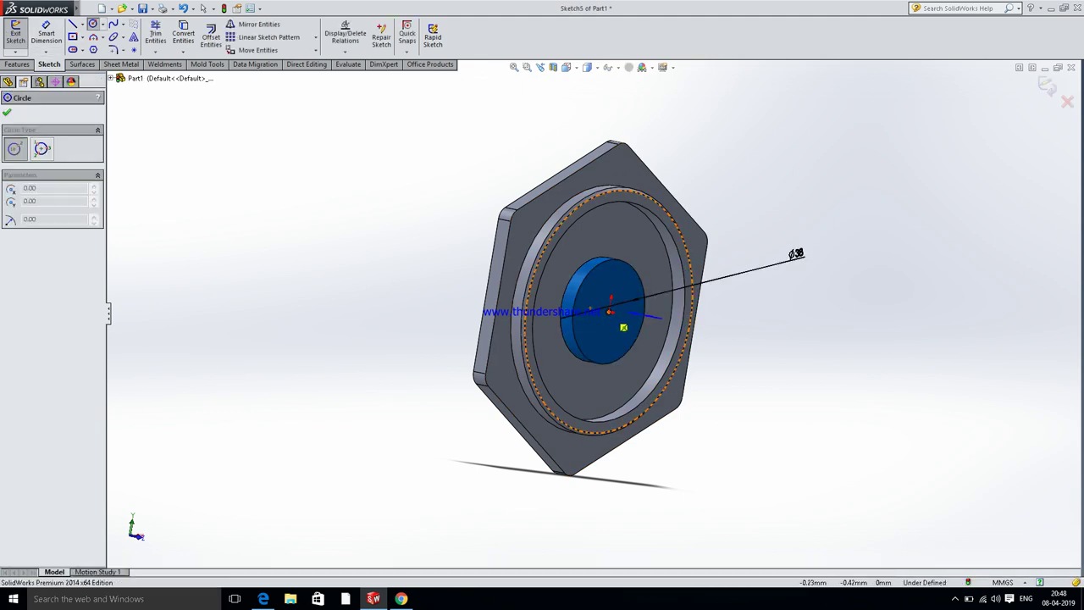
pyautogui.click(608, 338)
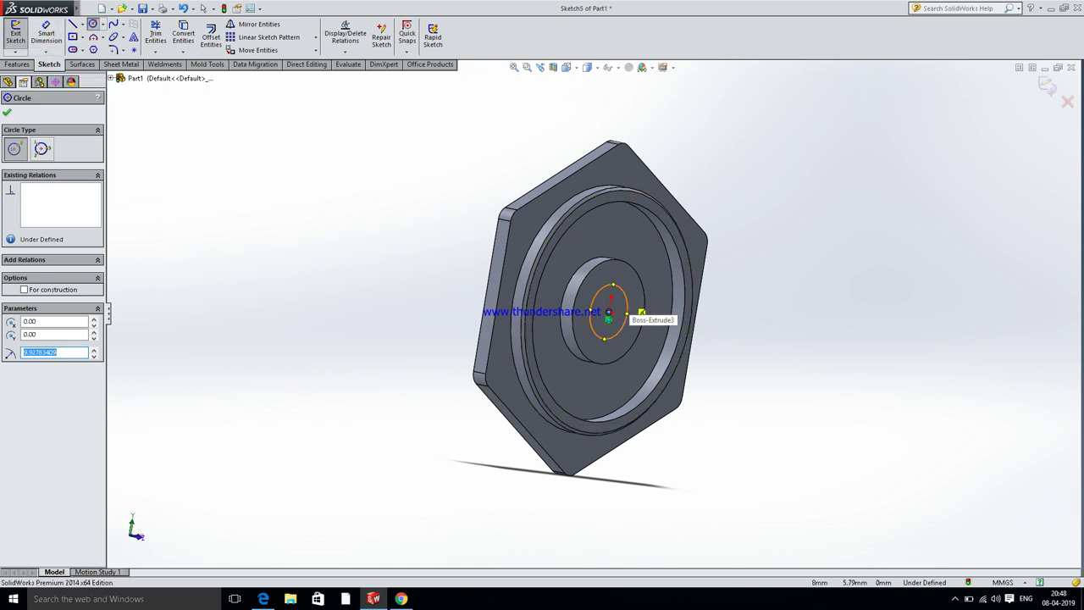
pyautogui.click(628, 303)
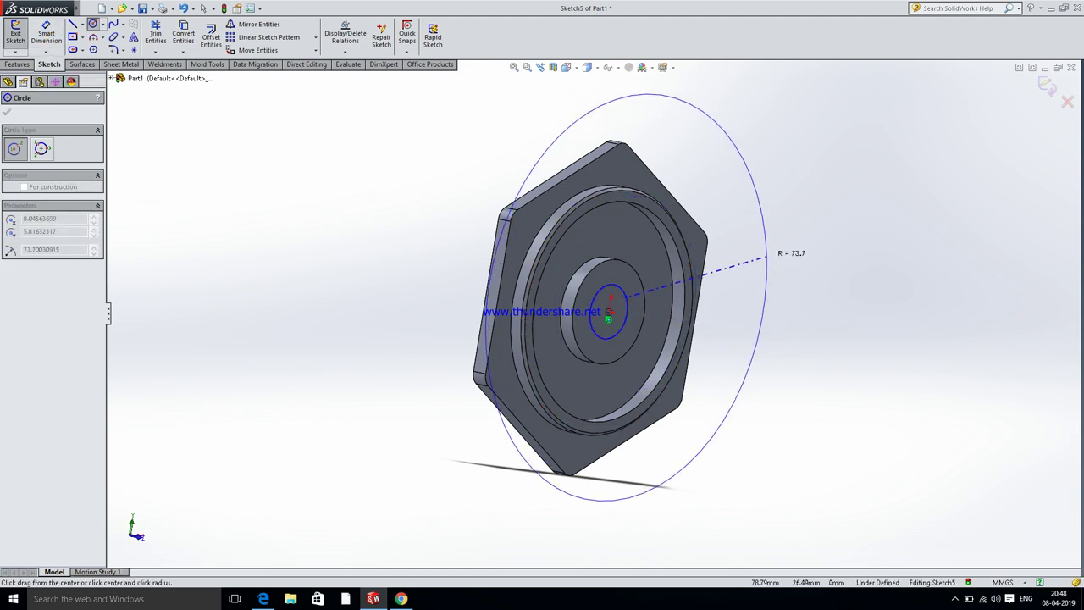
pyautogui.press('Escape')
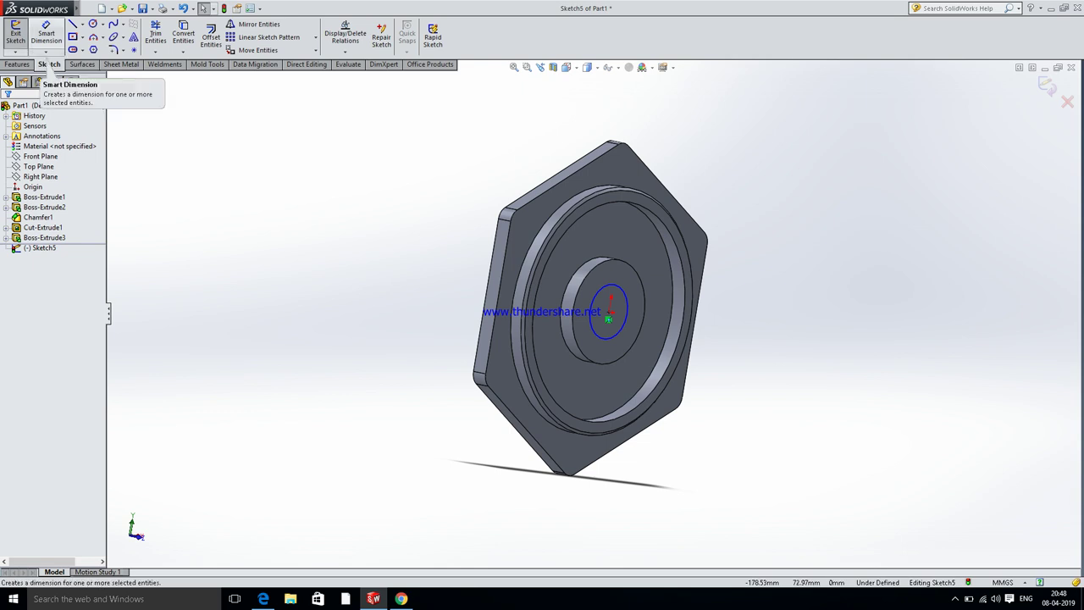
# - Dimension the circle to Ø28 to fully define the sketch
pyautogui.click(46, 35)
pyautogui.click(625, 305)
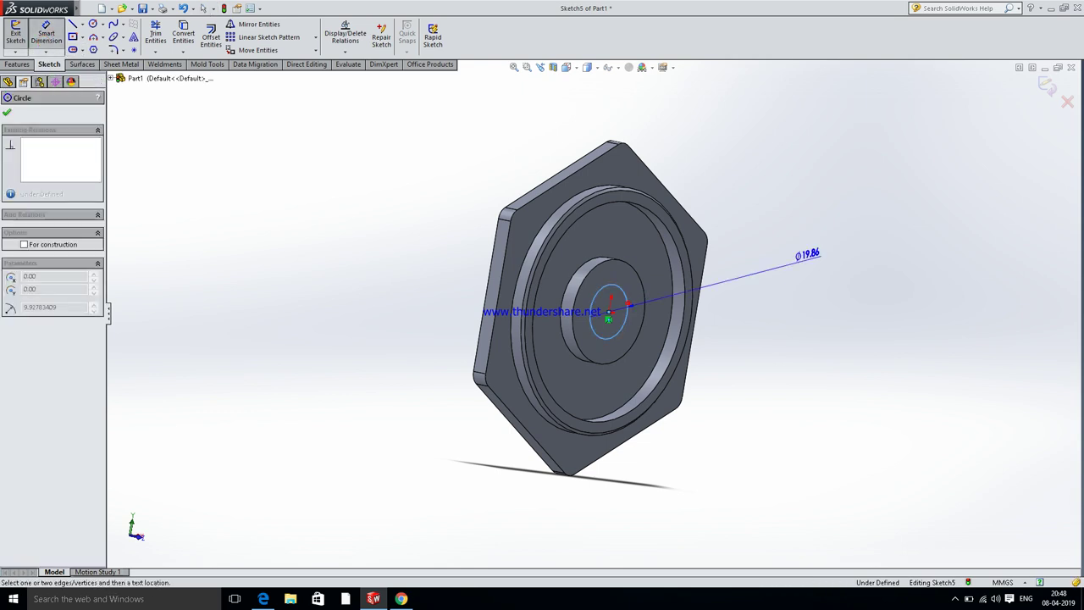
pyautogui.click(741, 254)
pyautogui.write('28')
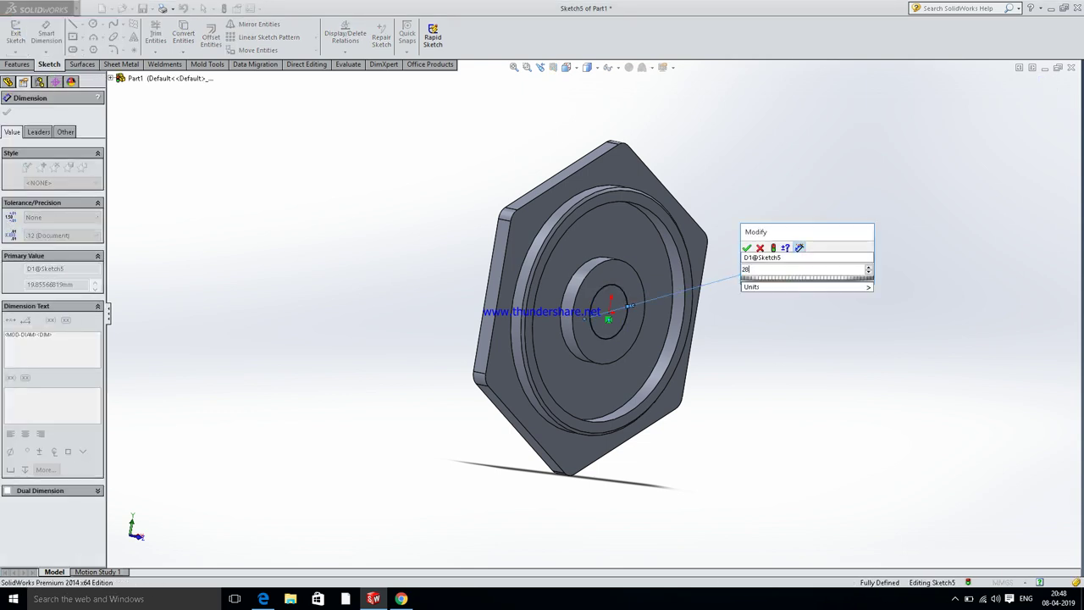
pyautogui.press('Return')
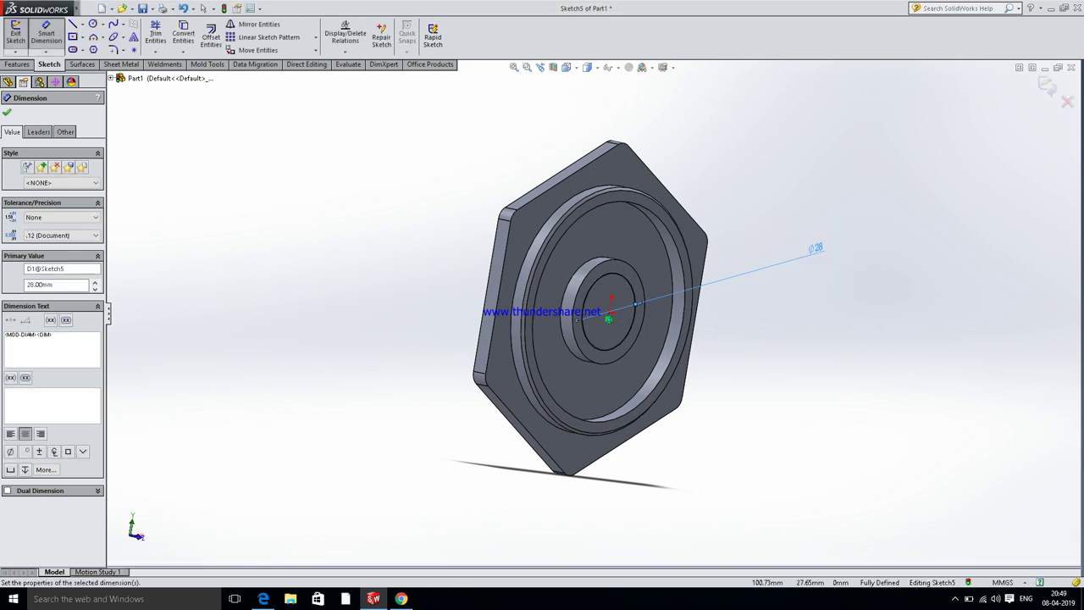
pyautogui.click(7, 112)
pyautogui.click(18, 65)
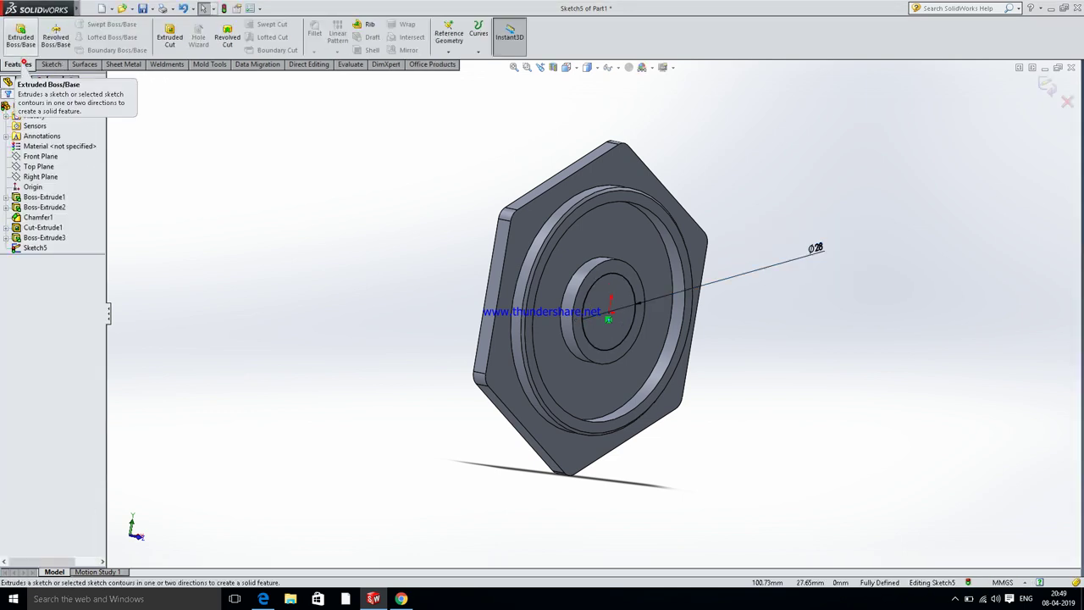
# - Cut the Ø28 circle 8 mm deep with a Blind Extruded Cut to form the bore
pyautogui.click(20, 38)
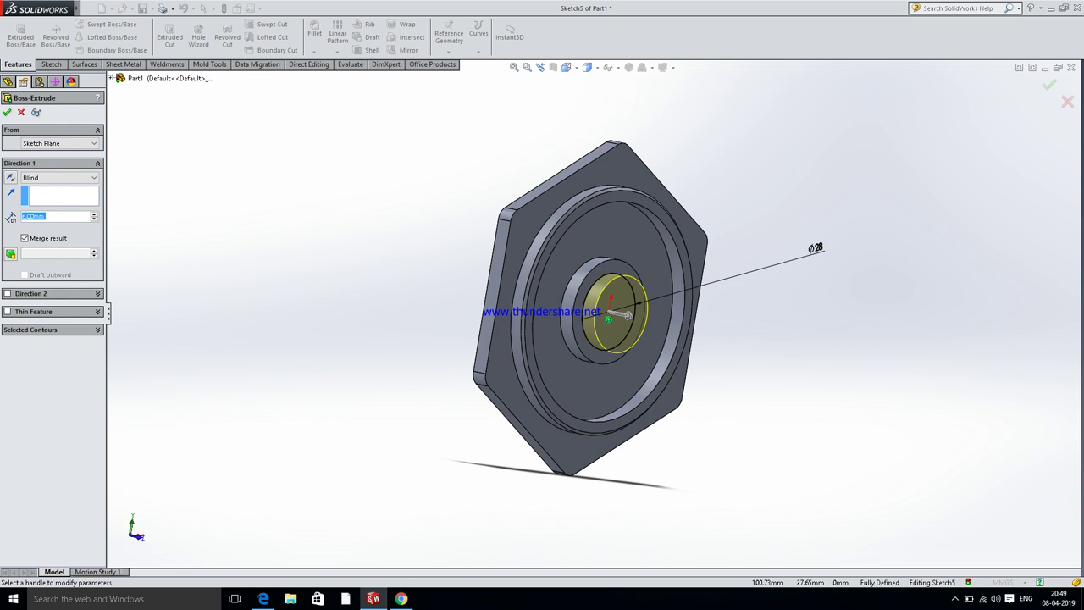
pyautogui.click(24, 110)
pyautogui.click(169, 37)
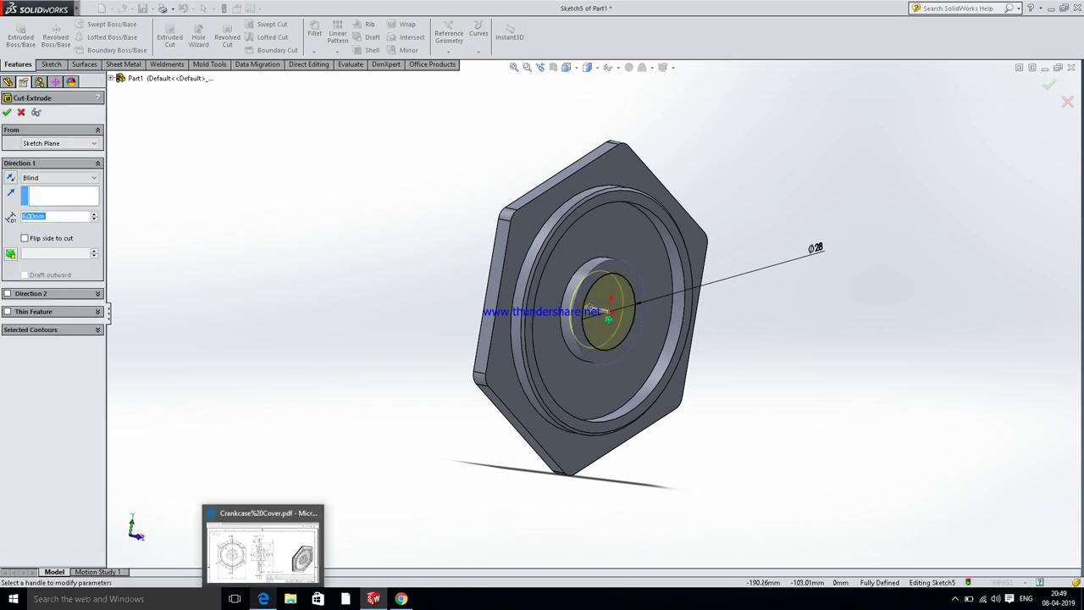
pyautogui.click(271, 551)
pyautogui.click(263, 599)
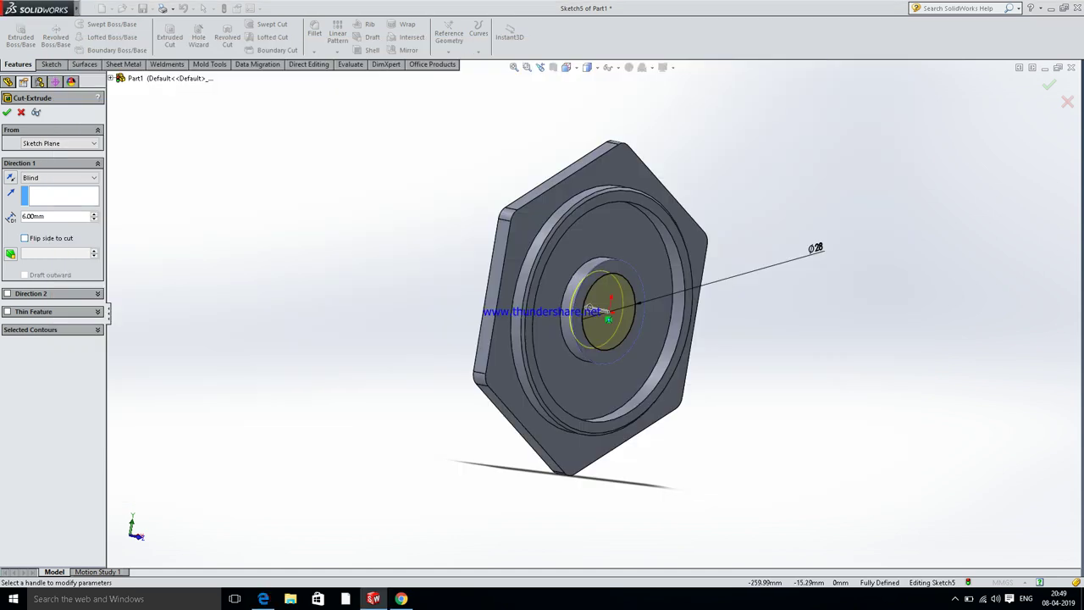
pyautogui.click(73, 216)
pyautogui.write('8')
pyautogui.press('Return')
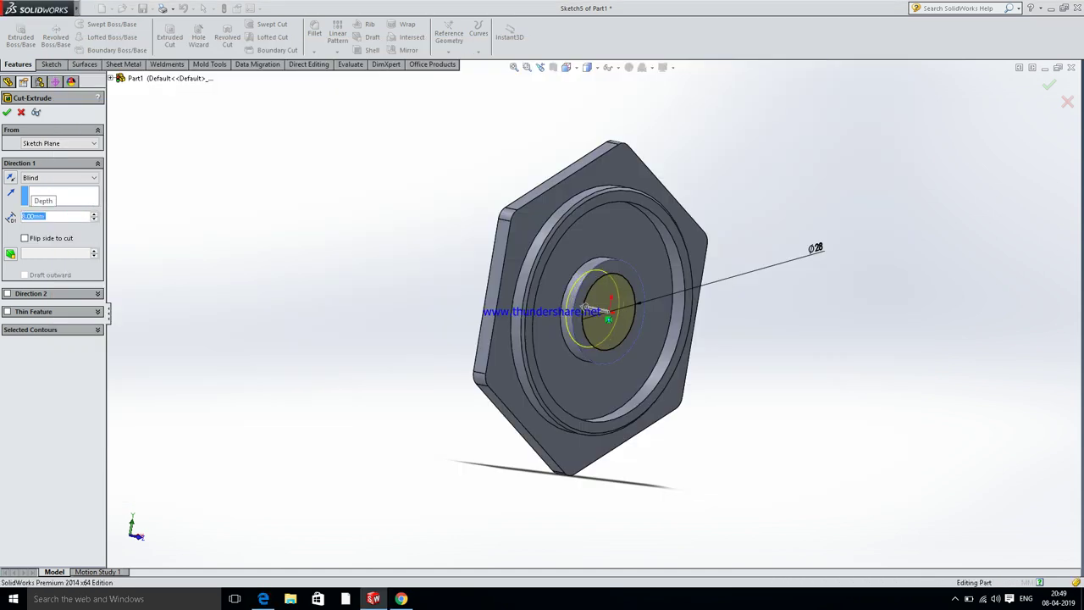
pyautogui.press('Return')
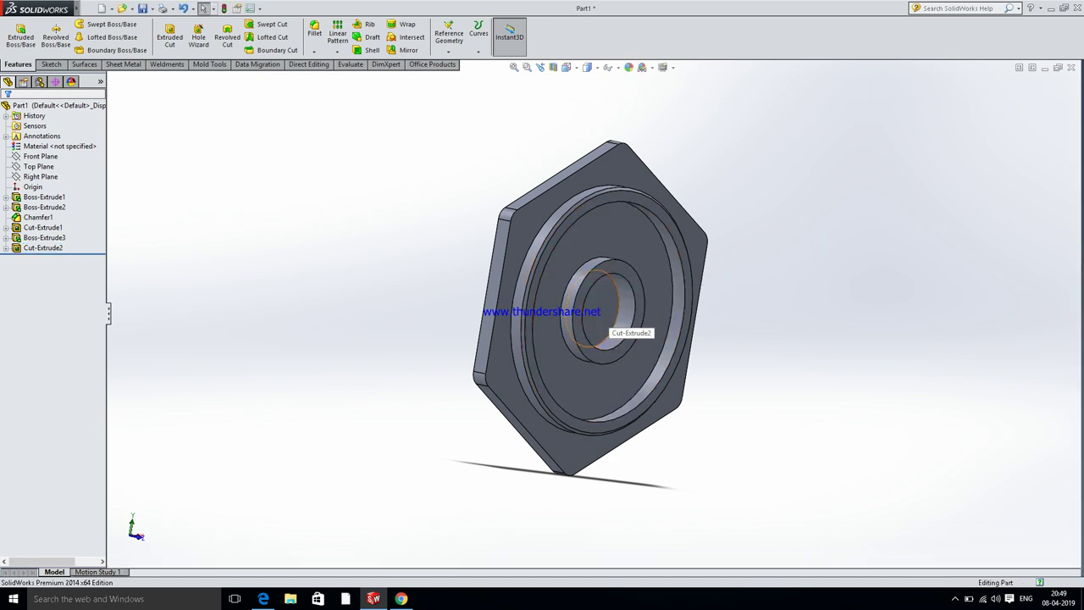
pyautogui.click(605, 326)
# - Sketch a Ø14 circle centred on the bore's bottom face
pyautogui.click(652, 287)
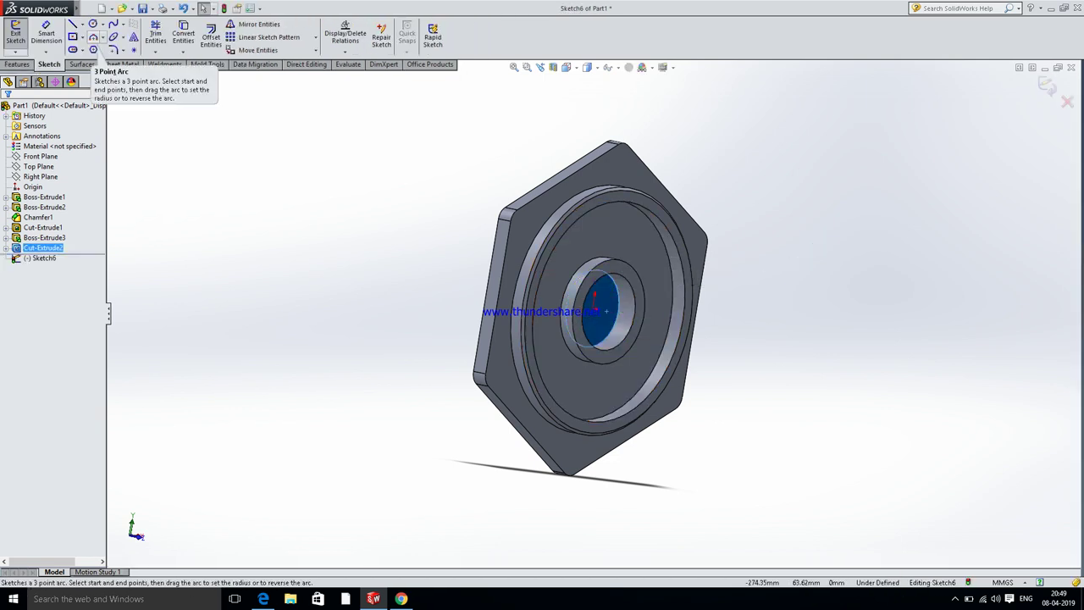
pyautogui.click(93, 24)
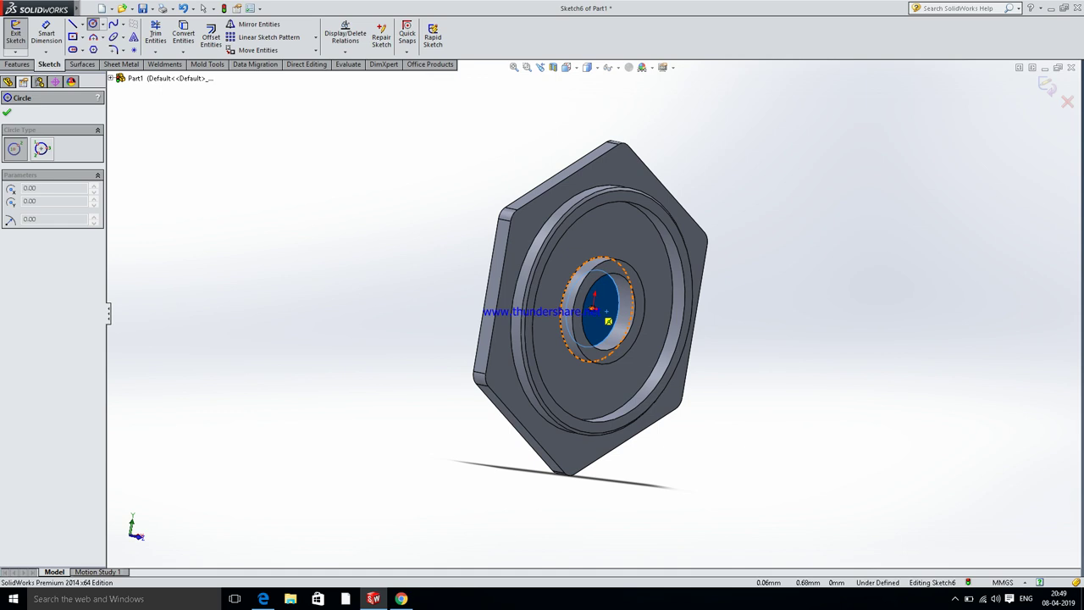
pyautogui.click(593, 308)
pyautogui.click(590, 321)
pyautogui.click(49, 39)
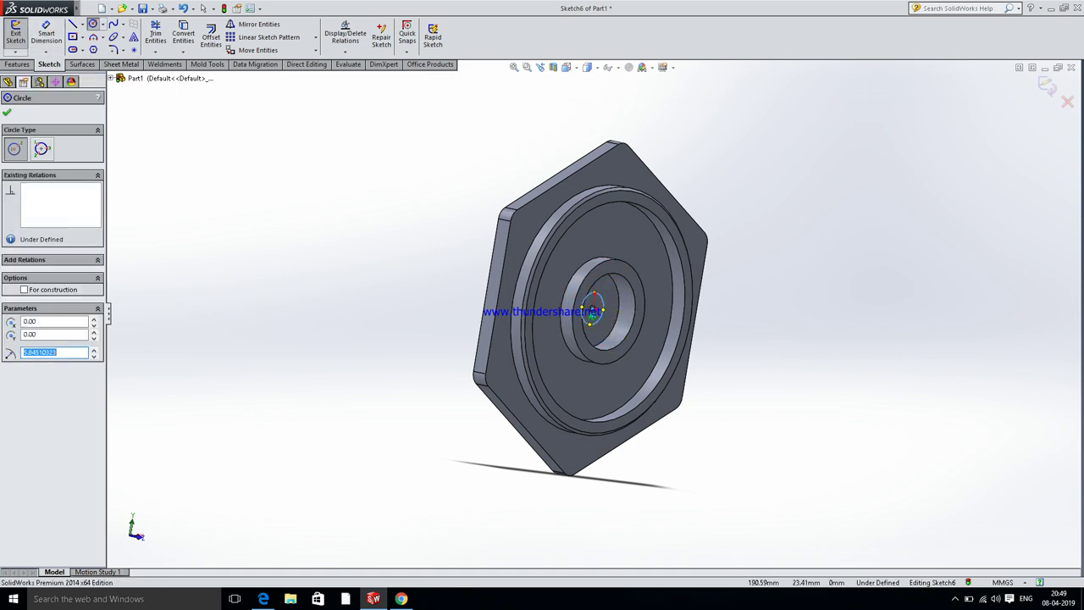
pyautogui.click(46, 36)
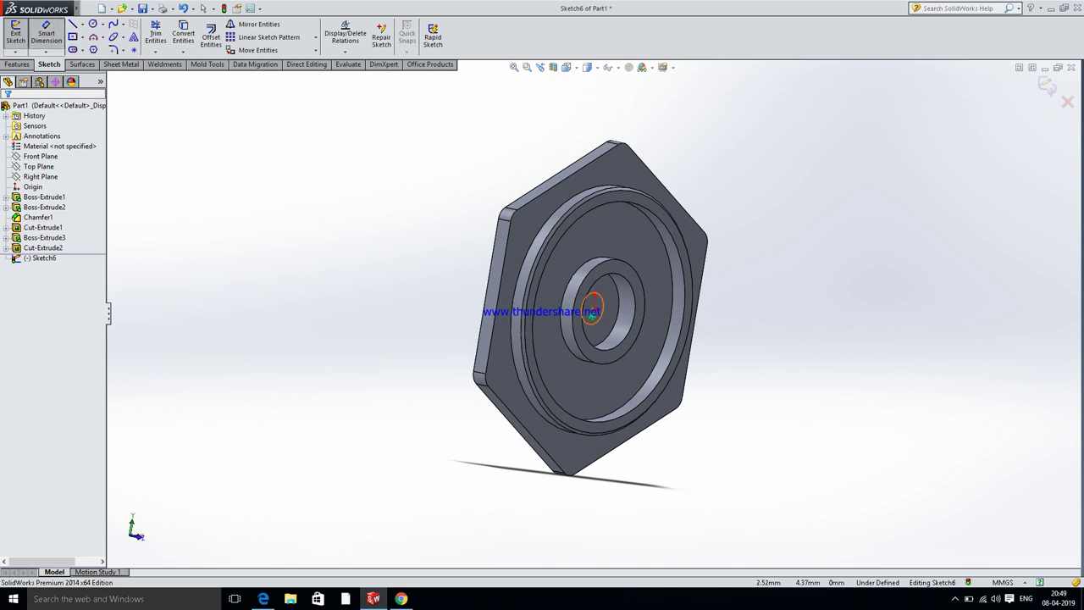
pyautogui.click(592, 306)
pyautogui.click(785, 250)
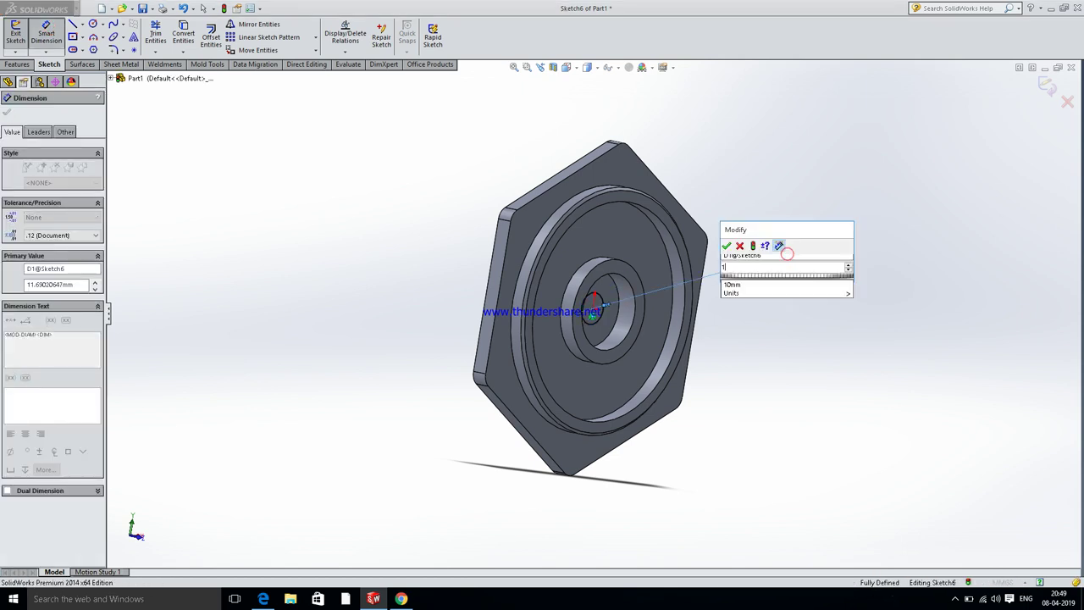
pyautogui.write('4')
pyautogui.press('Return')
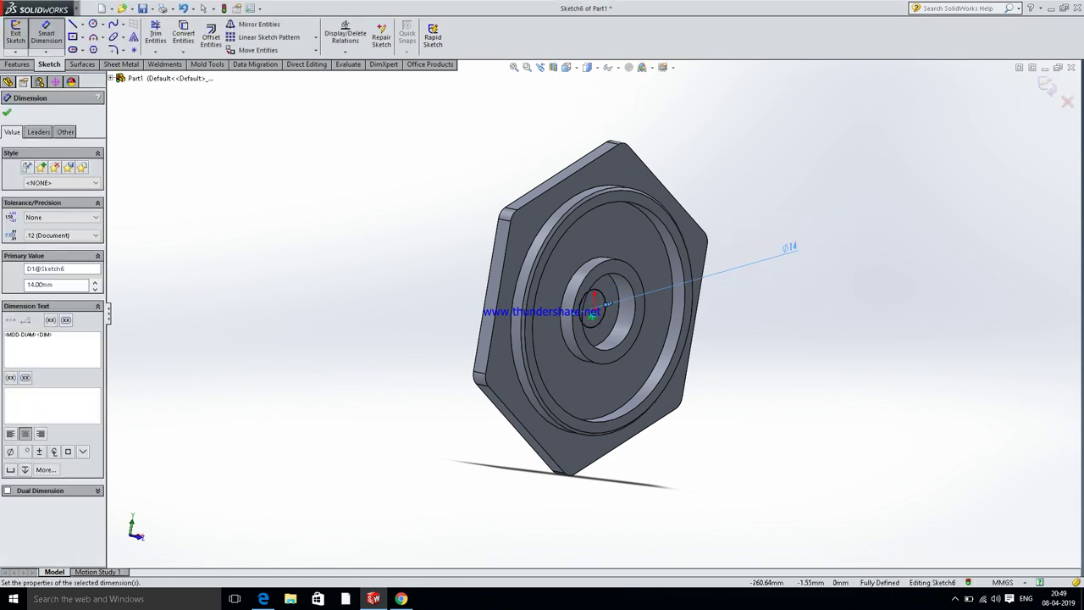
pyautogui.click(7, 111)
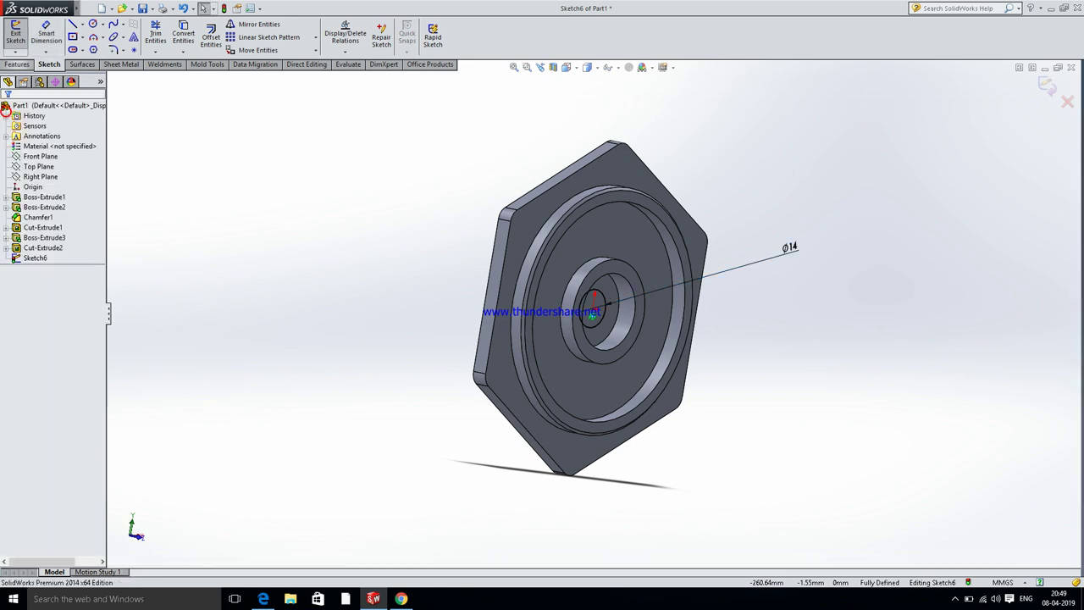
# - Cut the Ø14 circle through to the cover's back face and inspect the hole
pyautogui.click(17, 64)
pyautogui.click(169, 35)
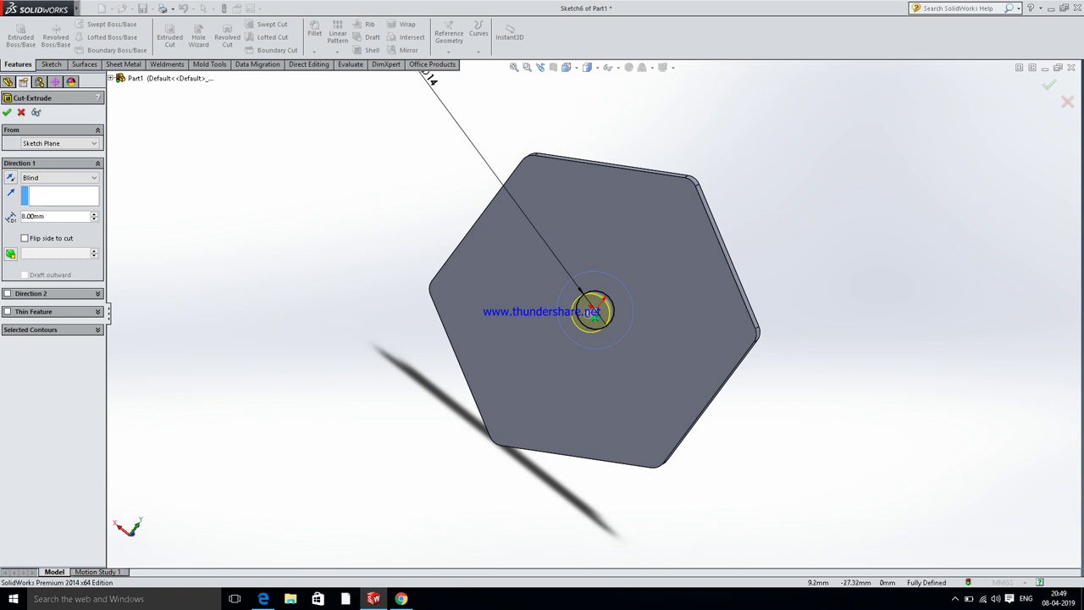
pyautogui.press('Return')
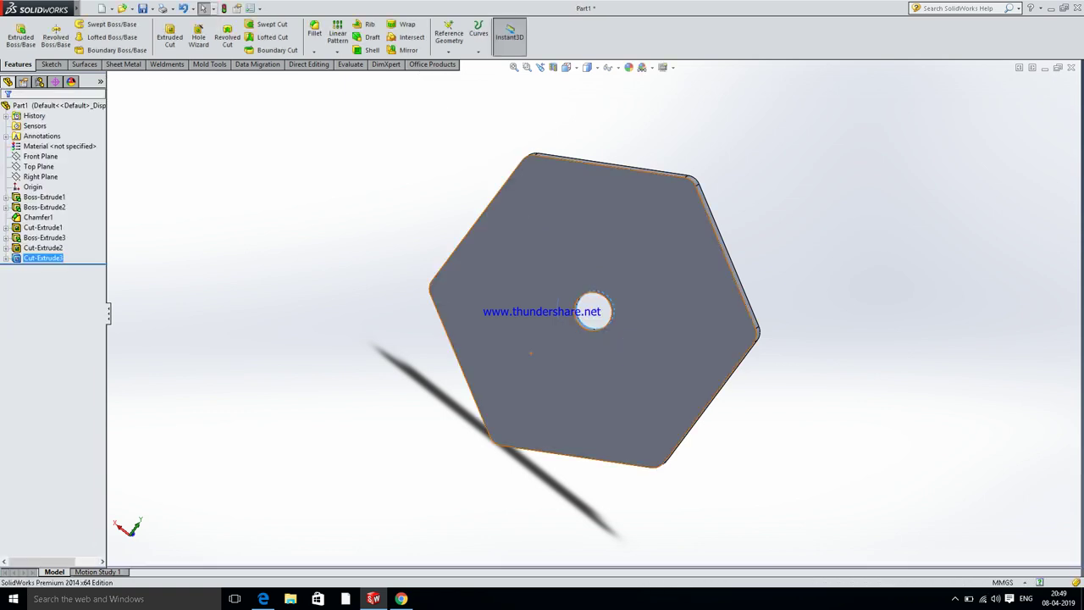
pyautogui.moveTo(721, 351); pyautogui.dragTo(644, 339, button='middle')
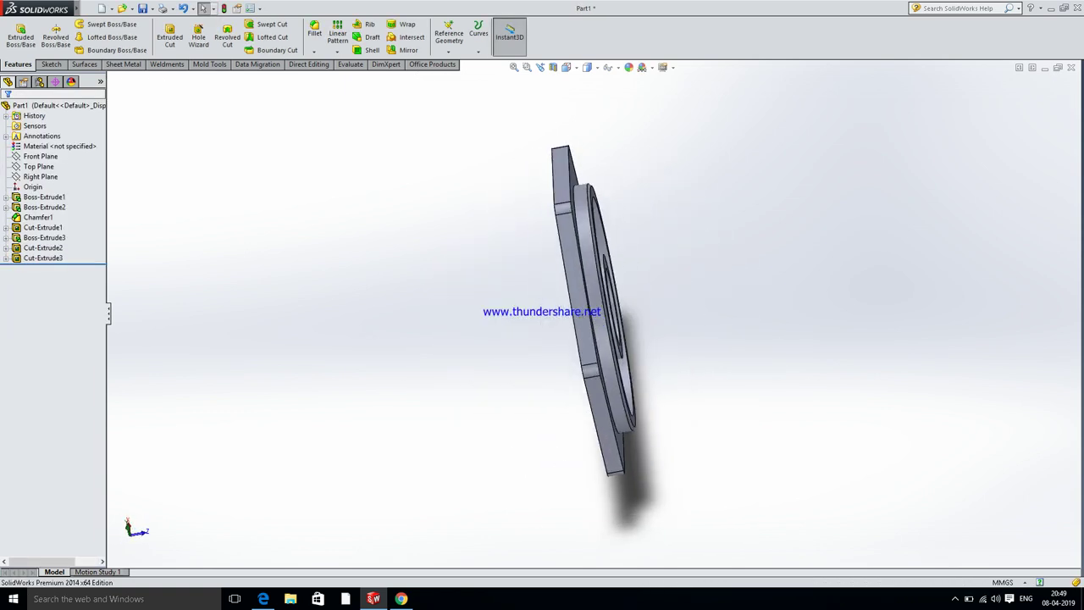
# - Start a sketch on the hexagonal flange face and view it Normal To
pyautogui.click(263, 598)
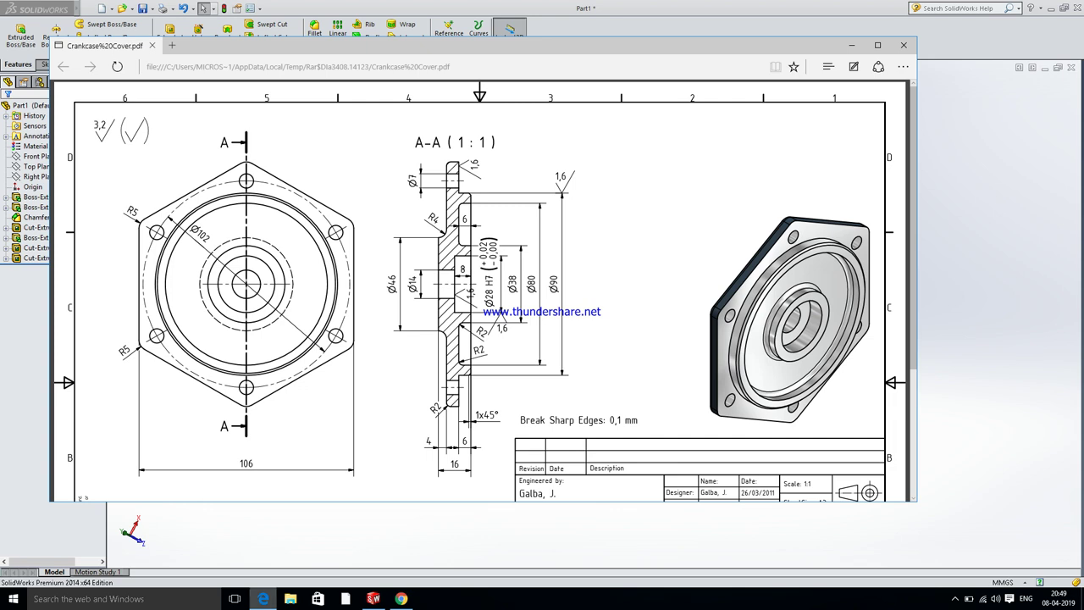
pyautogui.click(264, 599)
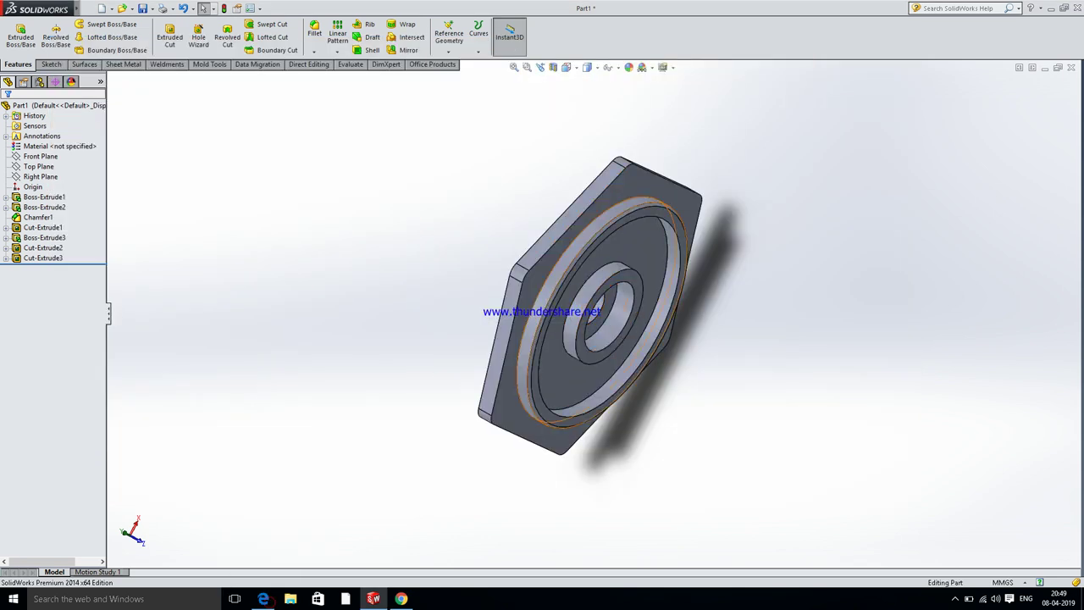
pyautogui.click(664, 190)
pyautogui.click(663, 154)
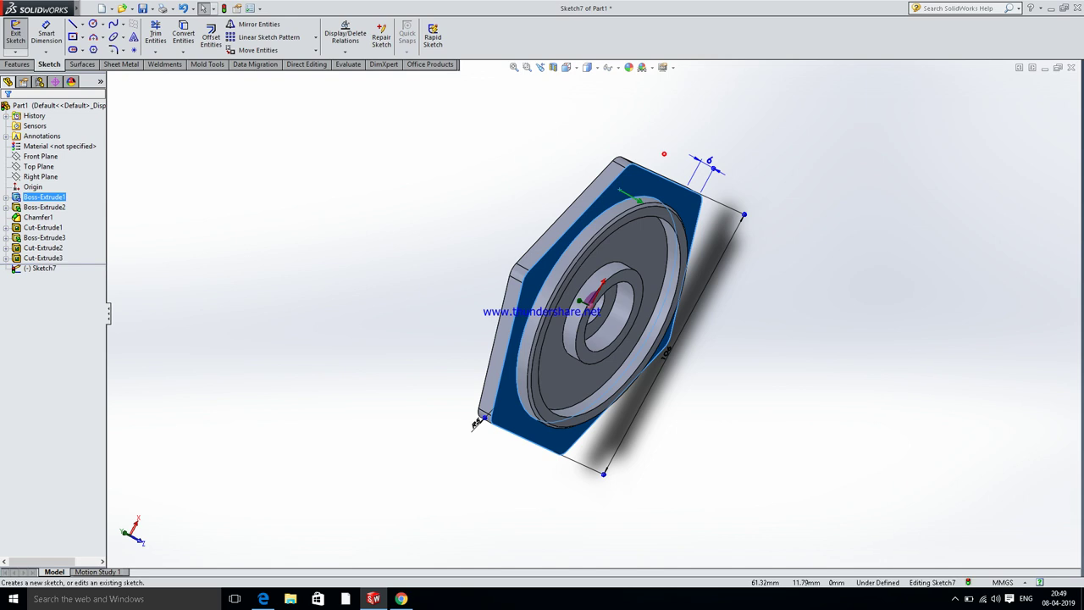
pyautogui.click(585, 68)
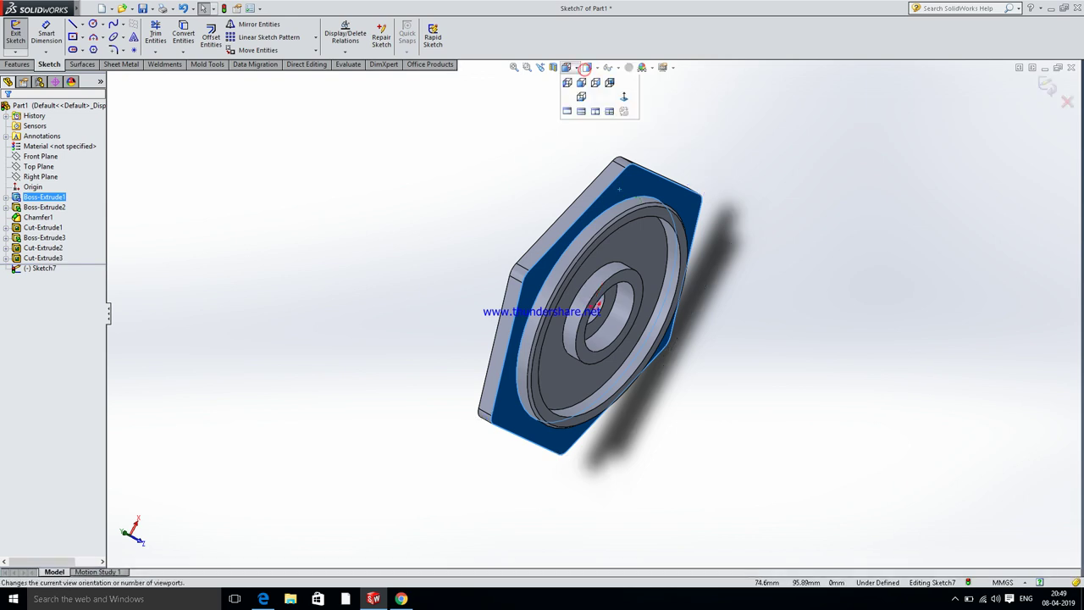
pyautogui.click(565, 67)
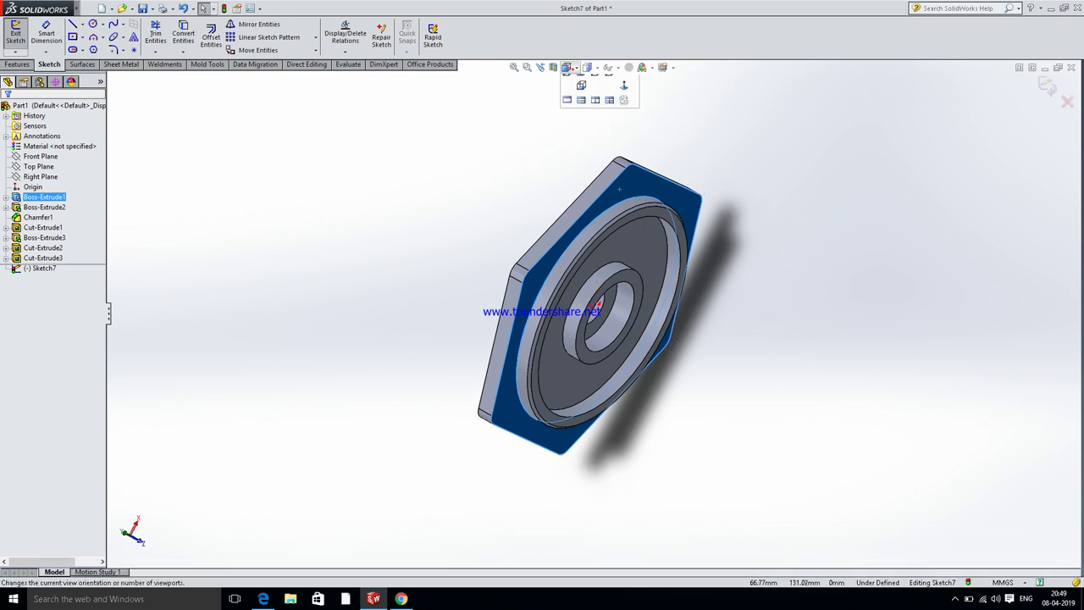
pyautogui.click(624, 127)
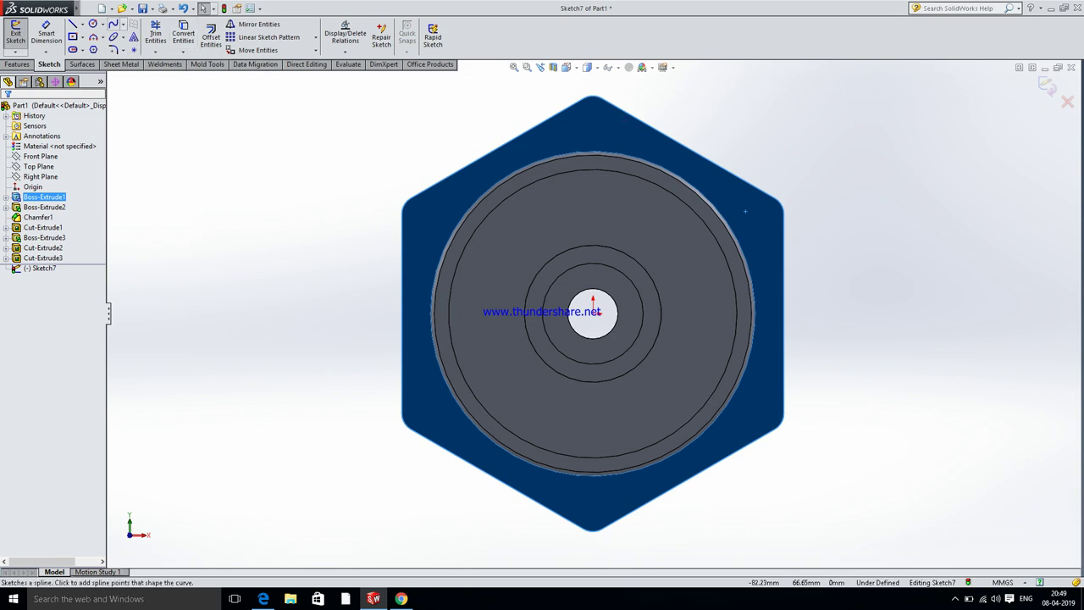
# - Draw a Ø102 circle centred on the origin and make it construction geometry
pyautogui.click(88, 20)
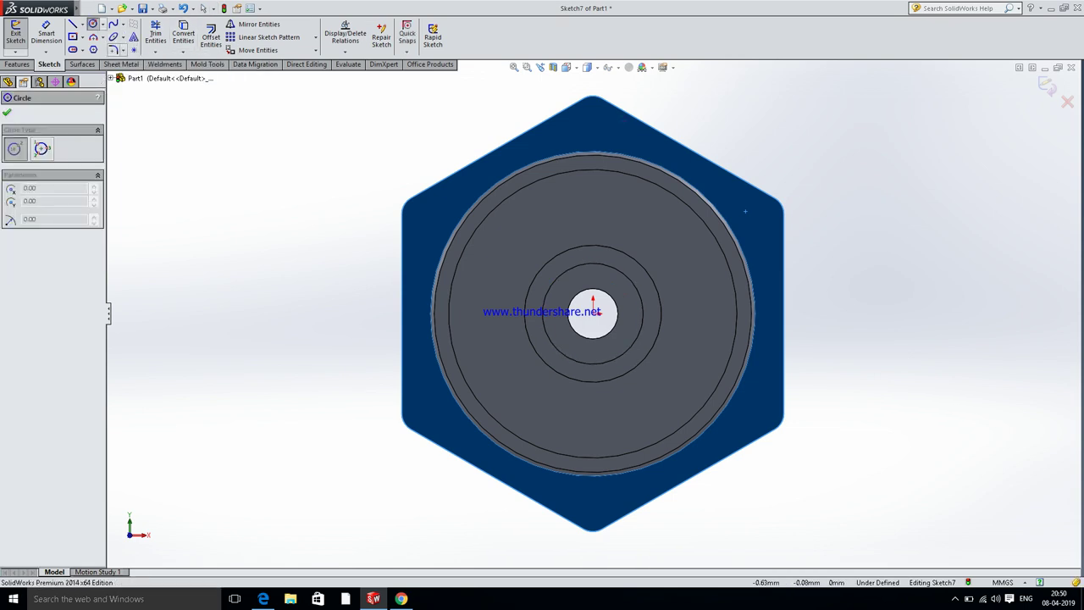
pyautogui.click(593, 312)
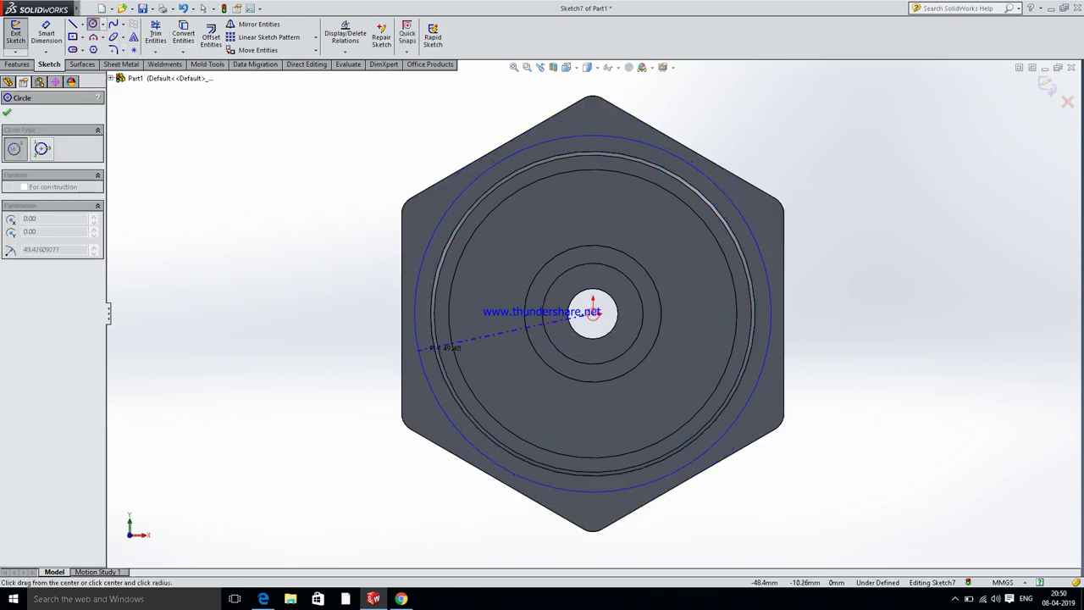
pyautogui.click(417, 350)
pyautogui.click(54, 37)
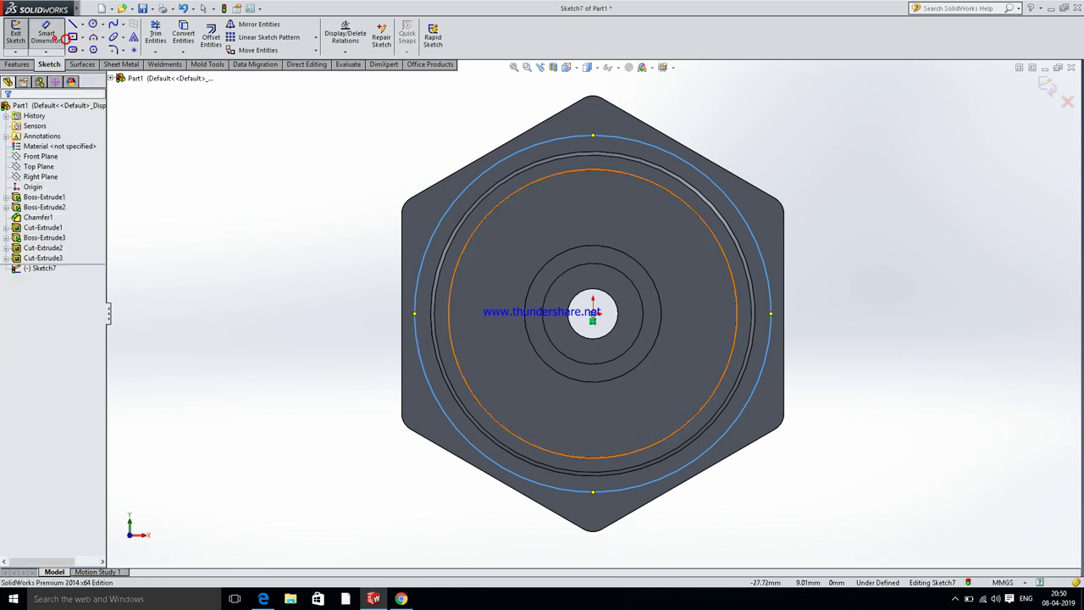
pyautogui.click(767, 280)
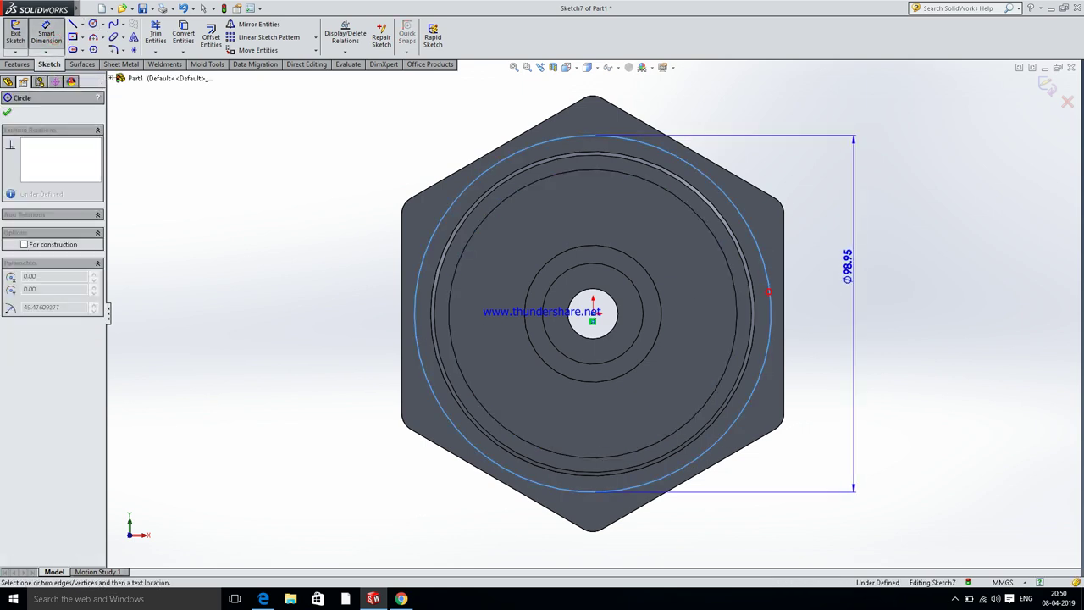
pyautogui.click(869, 264)
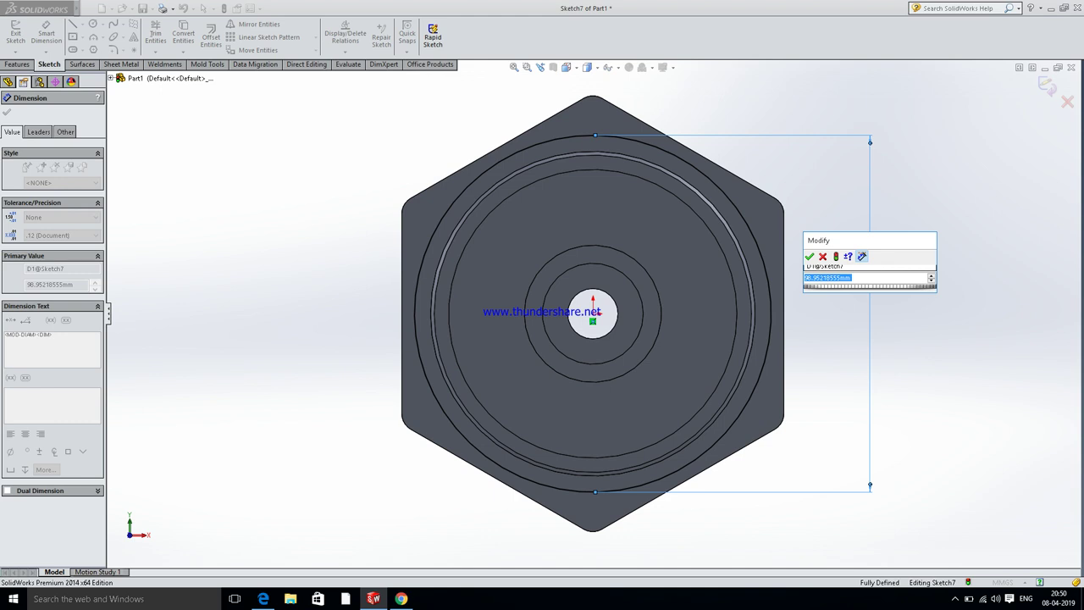
pyautogui.write('102')
pyautogui.press('Return')
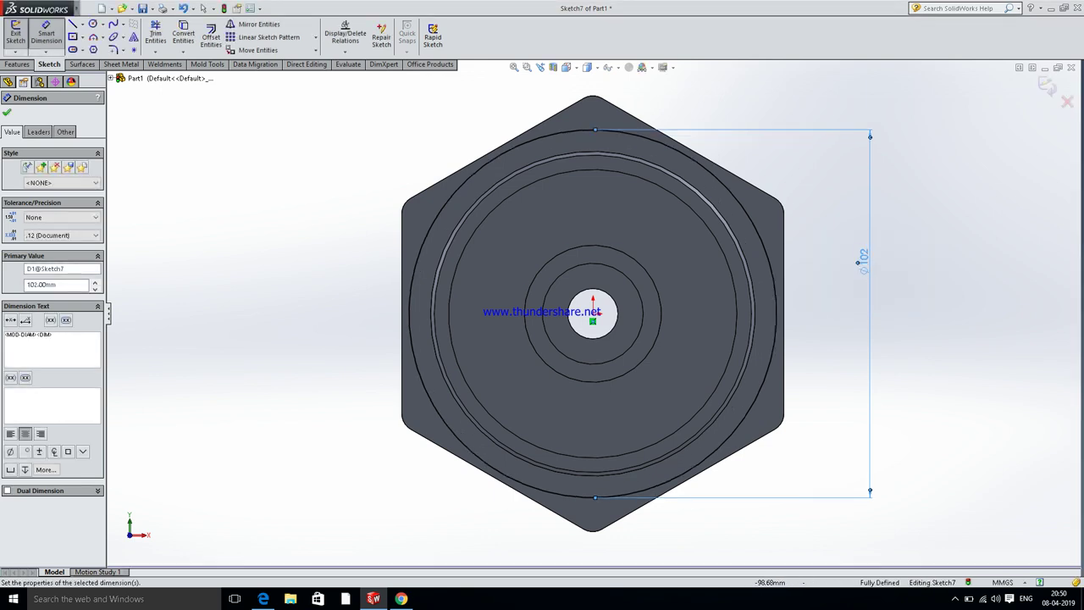
pyautogui.press('Escape')
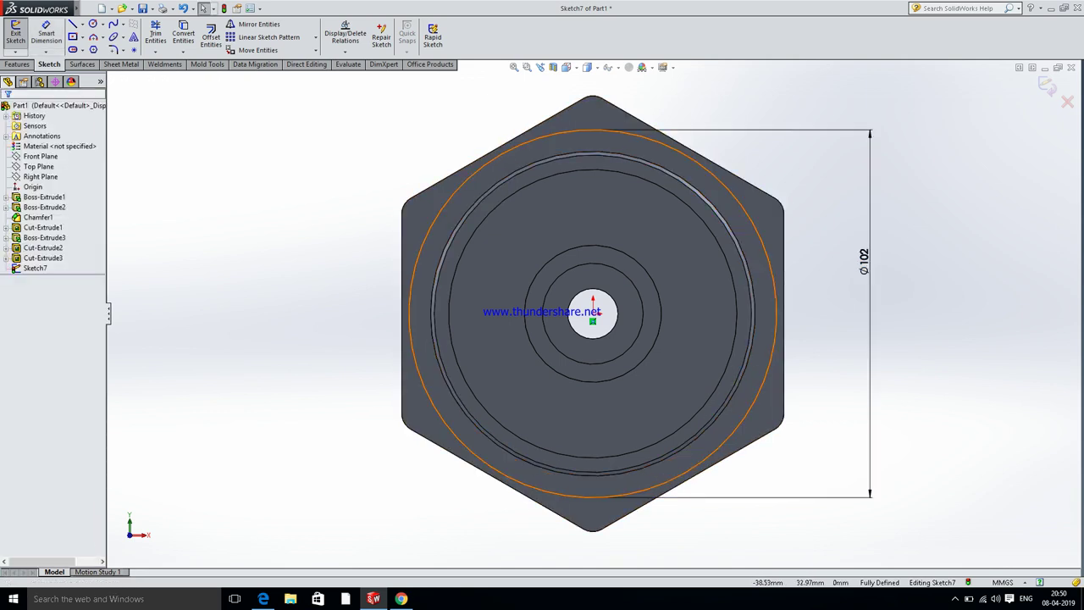
pyautogui.click(454, 195)
pyautogui.click(23, 261)
pyautogui.click(6, 112)
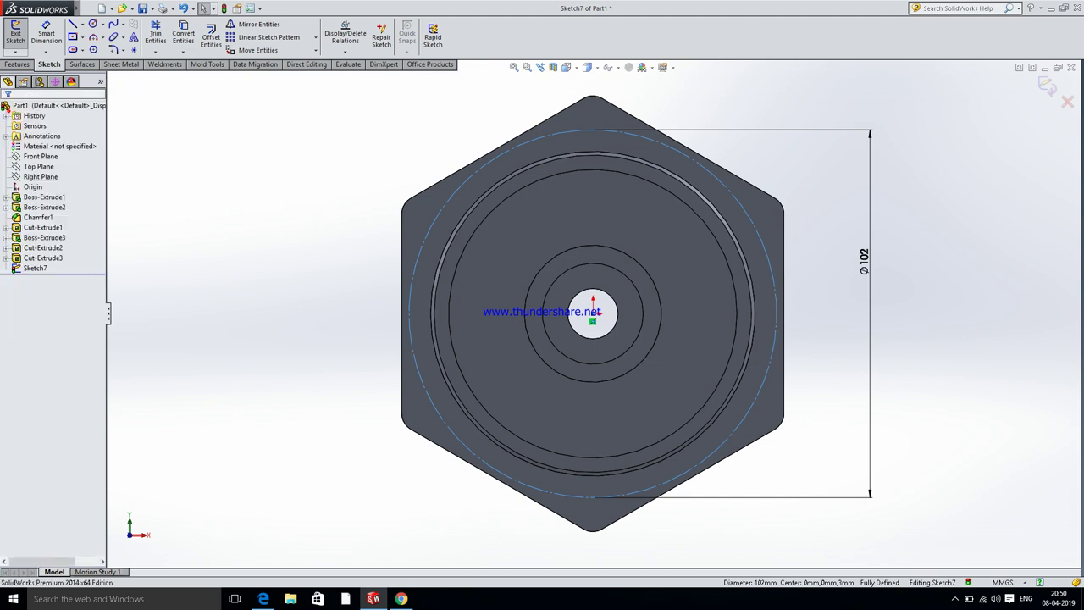
# - Draw a small circle at the top of the Ø102 circle and dimension it Ø7
pyautogui.click(92, 24)
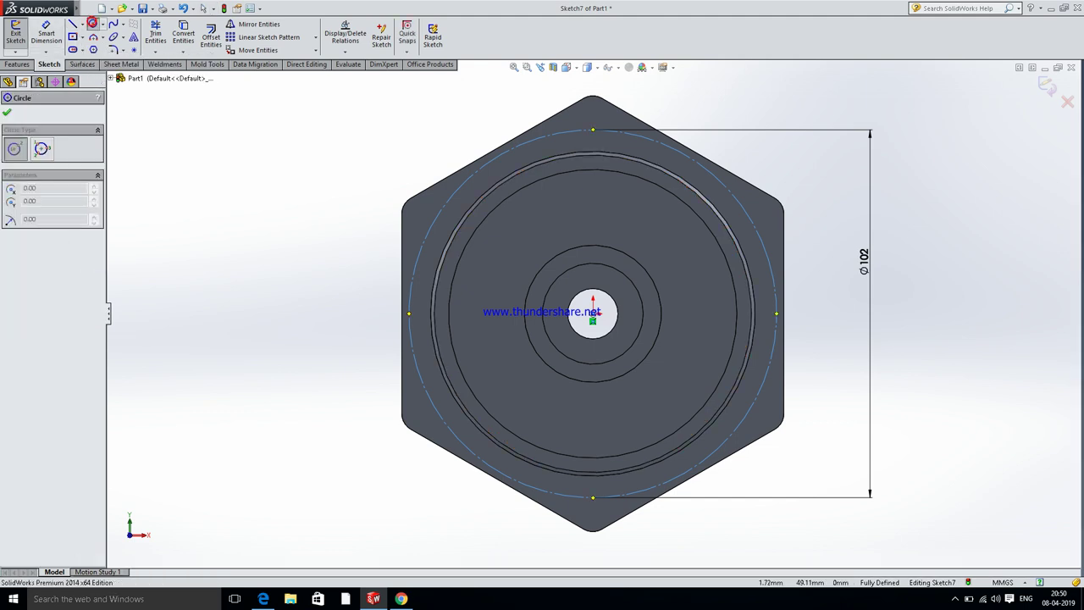
pyautogui.click(592, 130)
pyautogui.click(596, 127)
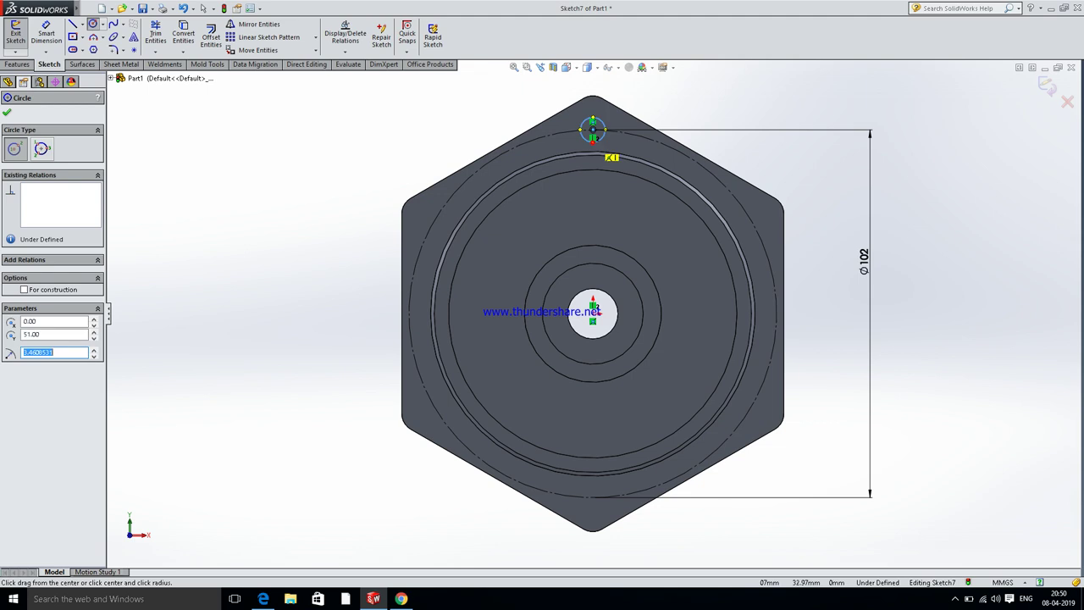
pyautogui.click(263, 599)
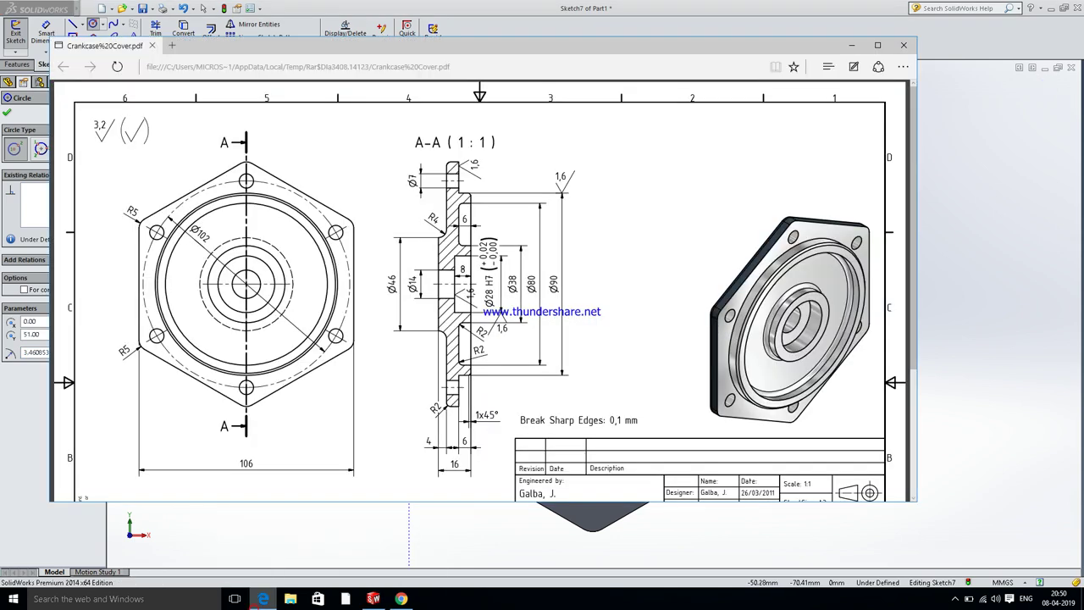
pyautogui.click(374, 599)
pyautogui.click(46, 33)
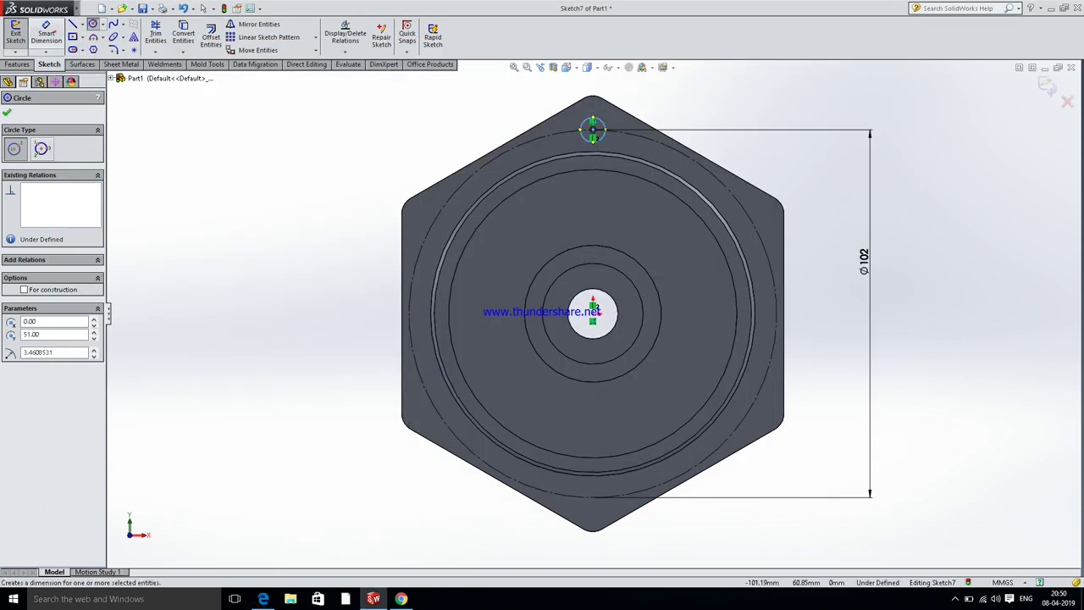
pyautogui.click(593, 127)
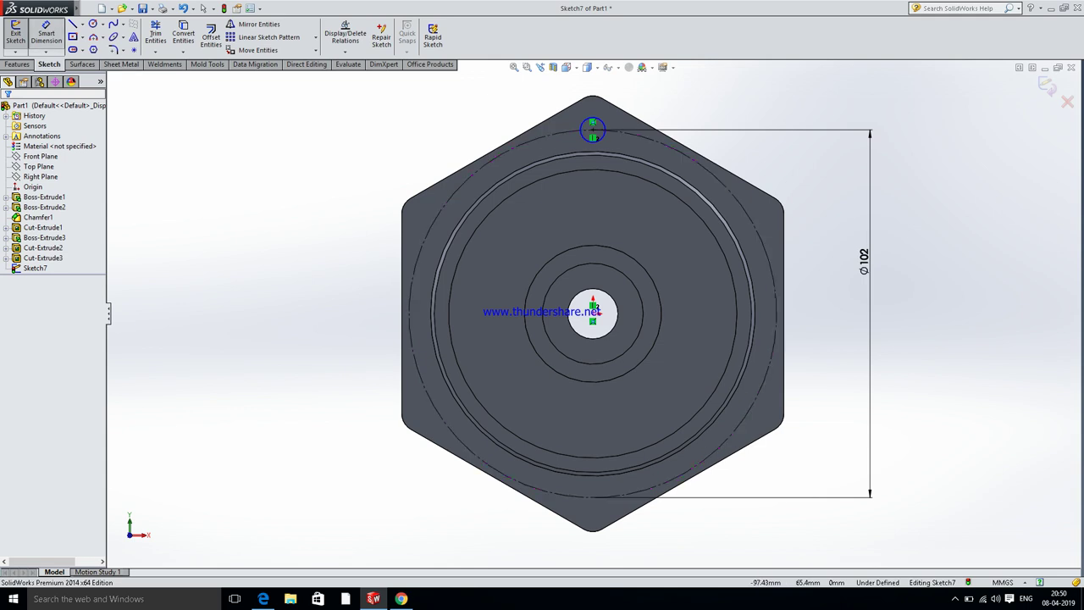
pyautogui.scroll(2, 595, 307)
pyautogui.click(593, 161)
pyautogui.click(639, 102)
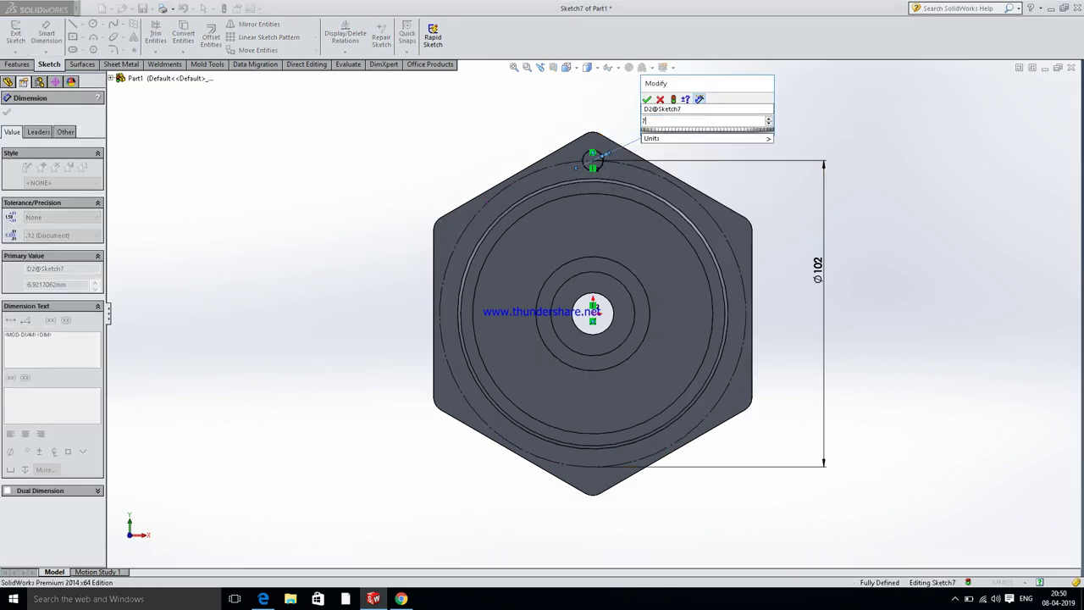
pyautogui.press('Return')
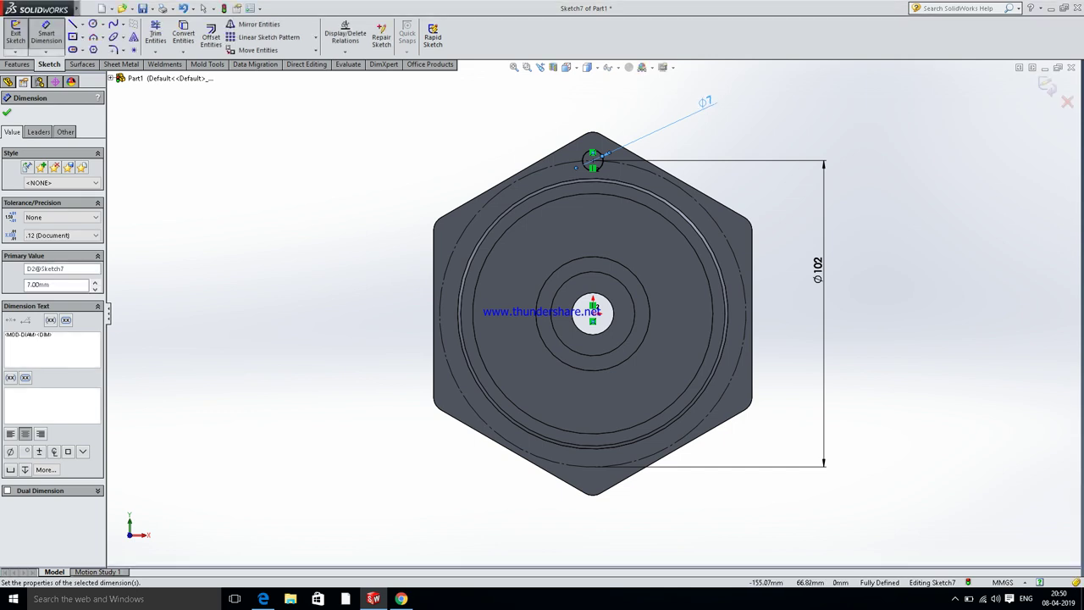
pyautogui.click(7, 111)
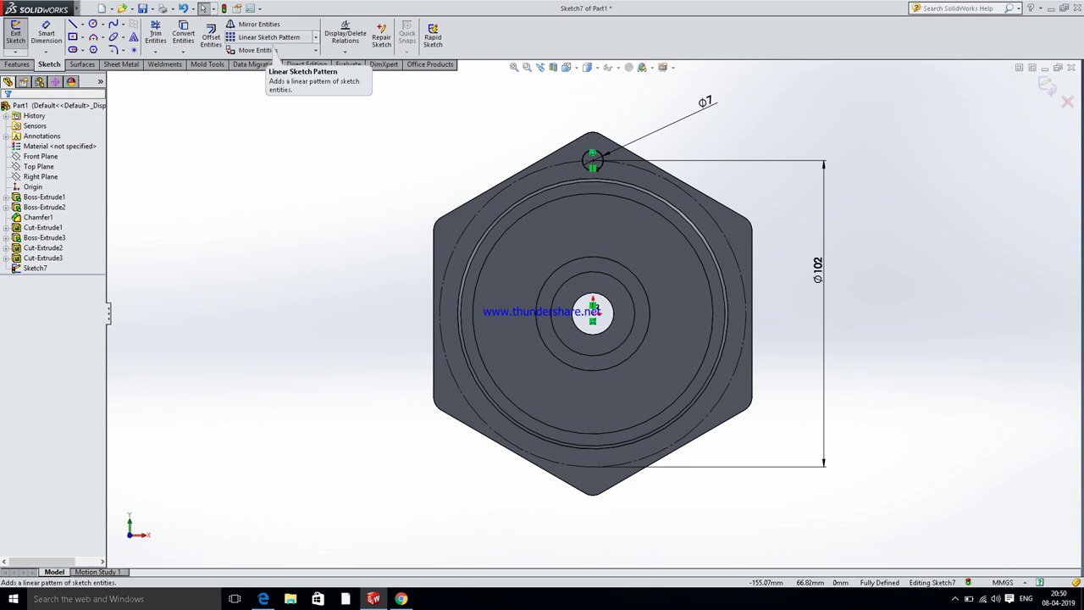
# - Circular-pattern the Ø7 circle into 6 instances around the Ø102 circle
pyautogui.click(316, 37)
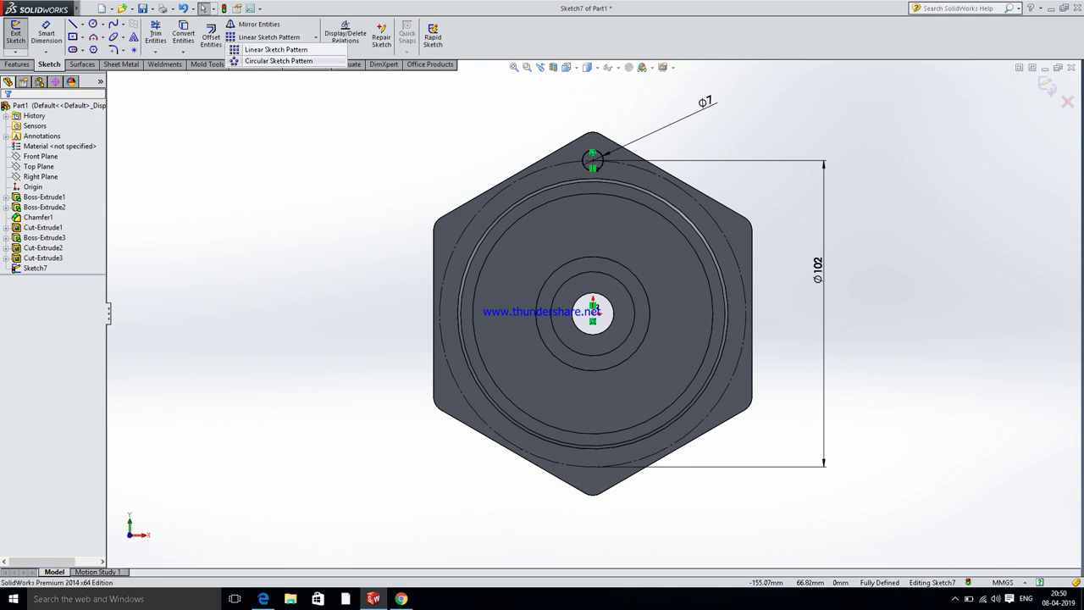
pyautogui.click(277, 61)
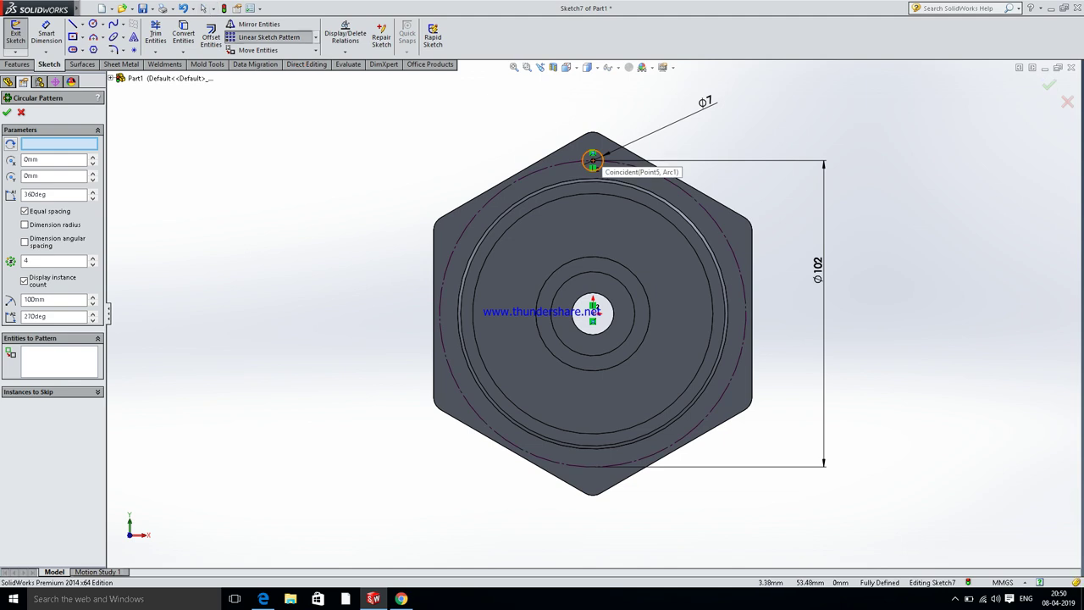
pyautogui.click(592, 160)
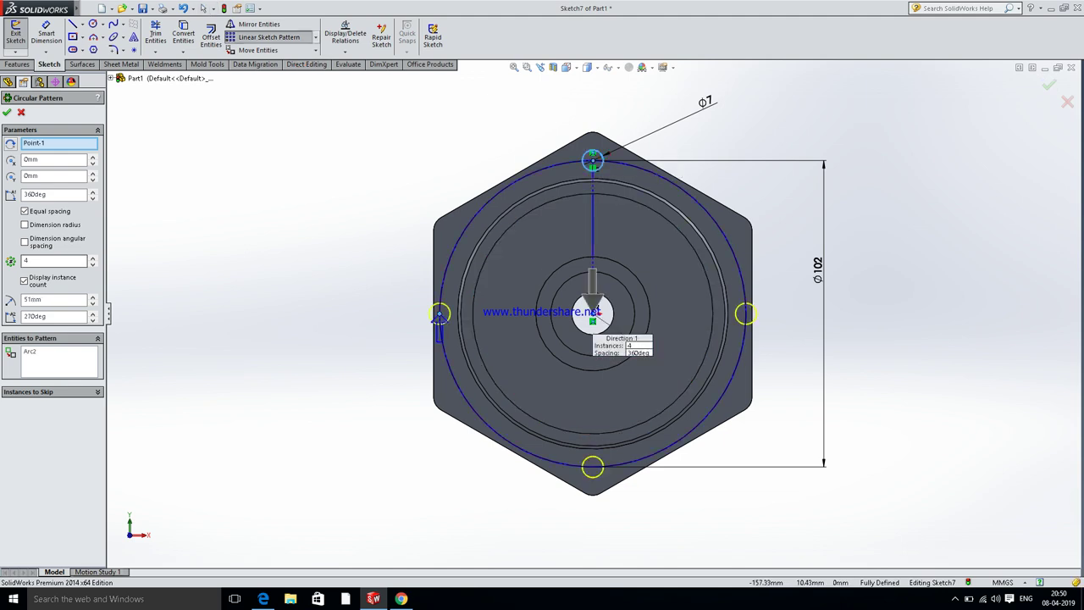
pyautogui.click(92, 258)
pyautogui.click(92, 257)
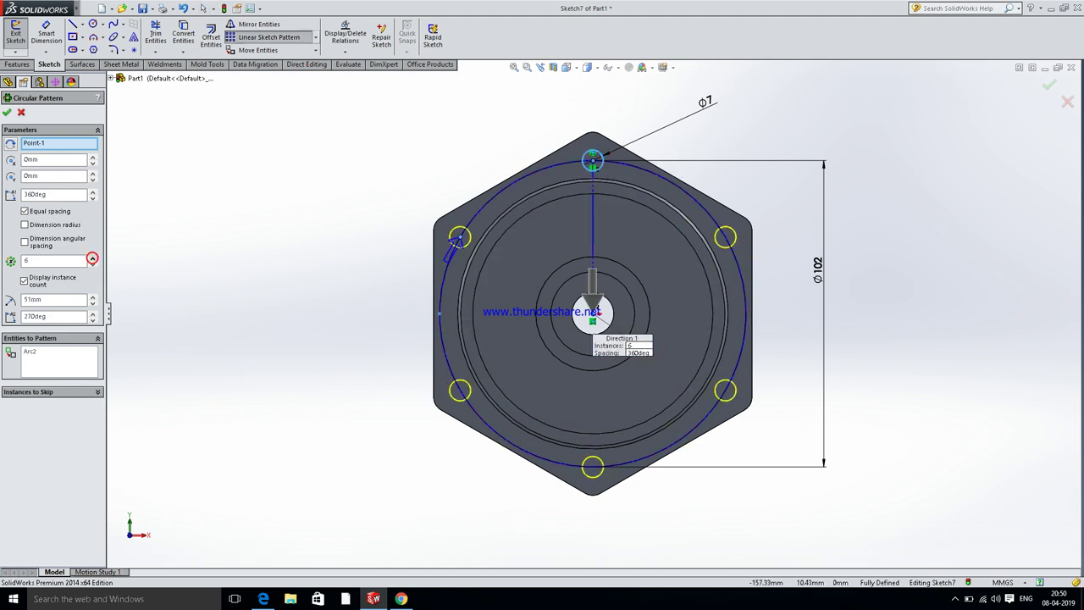
pyautogui.press('Return')
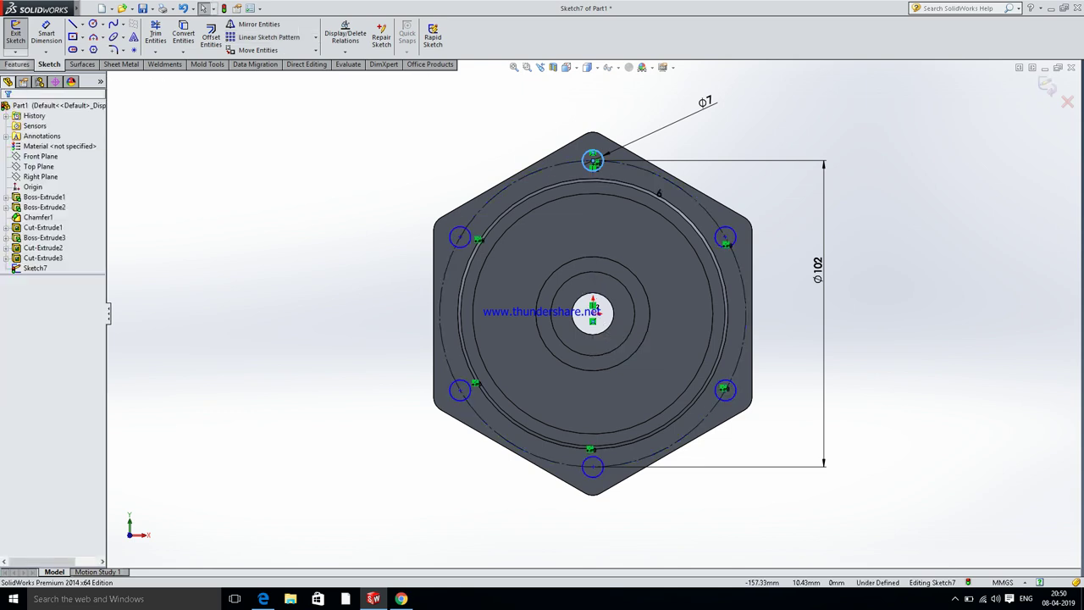
pyautogui.click(17, 65)
pyautogui.click(172, 34)
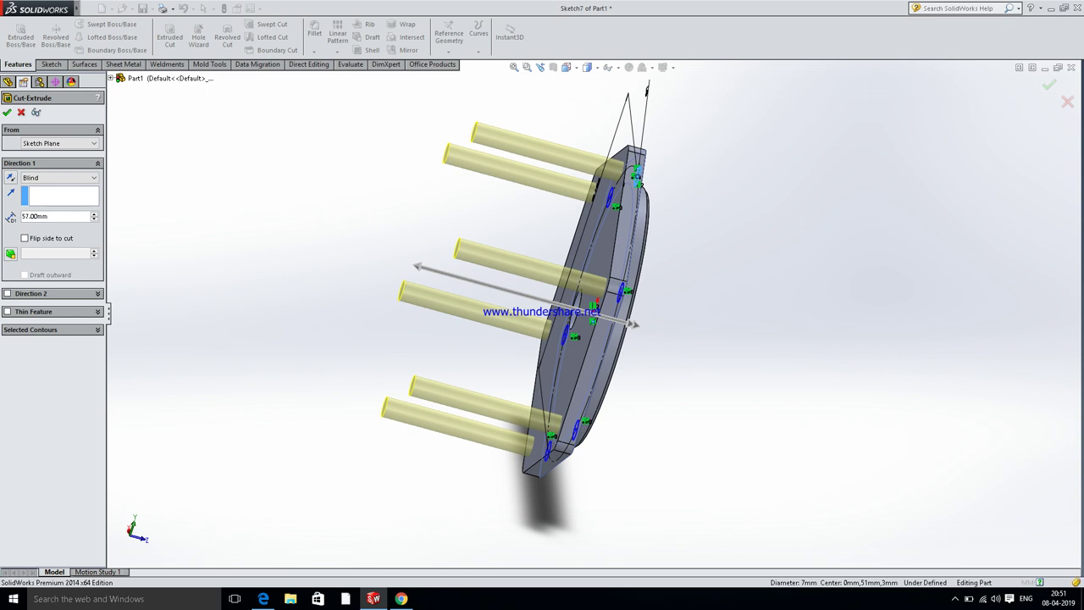
# - Confirm Cut-Extrude4 through the six Ø7 holes, then check the crankcase drawing
pyautogui.press('Return')
pyautogui.press('Escape')
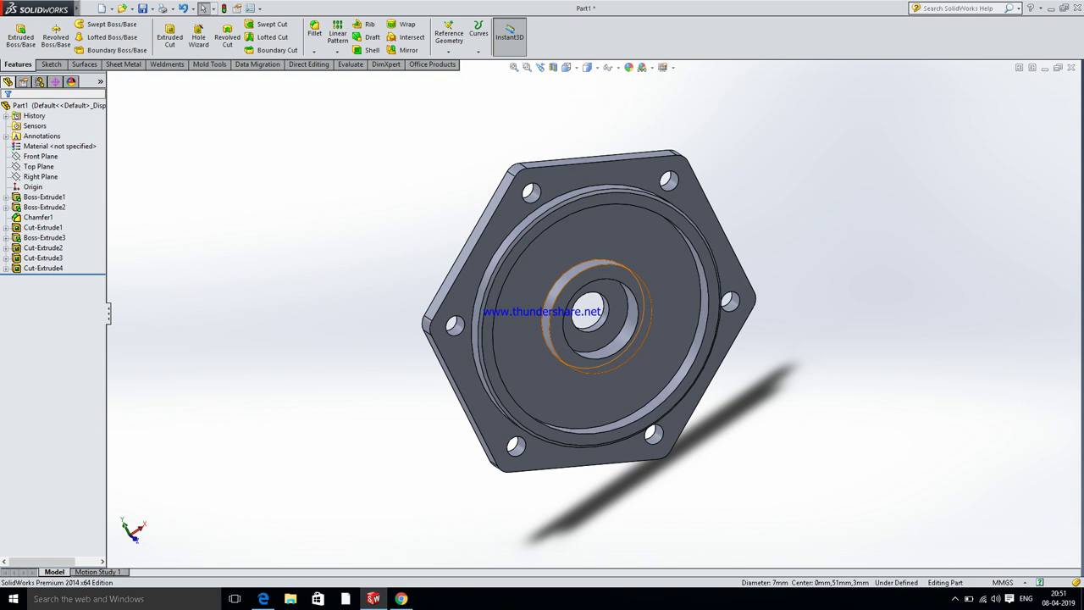
pyautogui.click(264, 599)
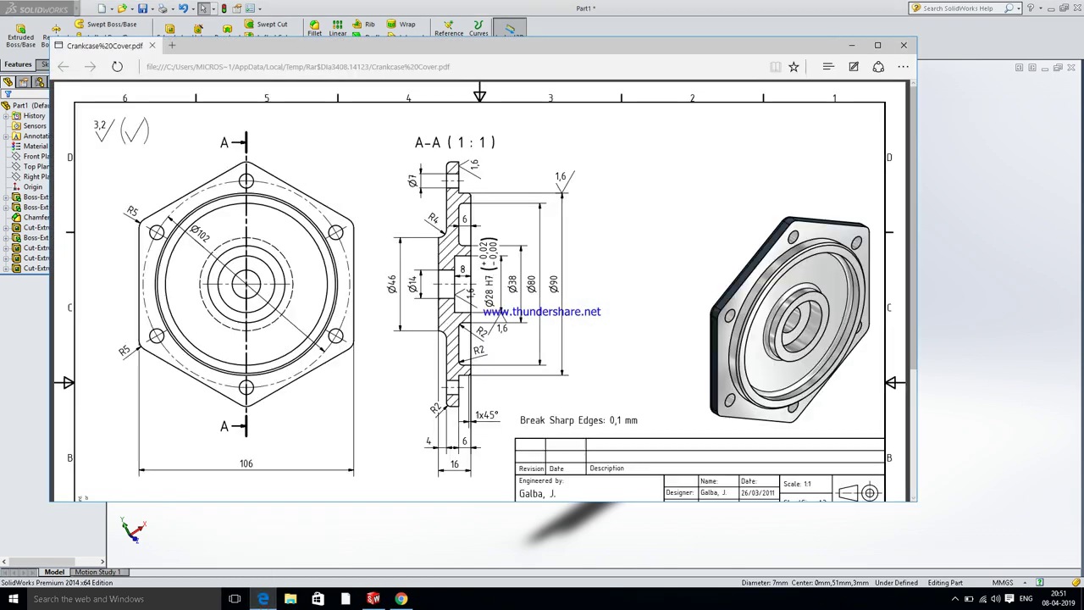
pyautogui.scroll(-2, 483, 288)
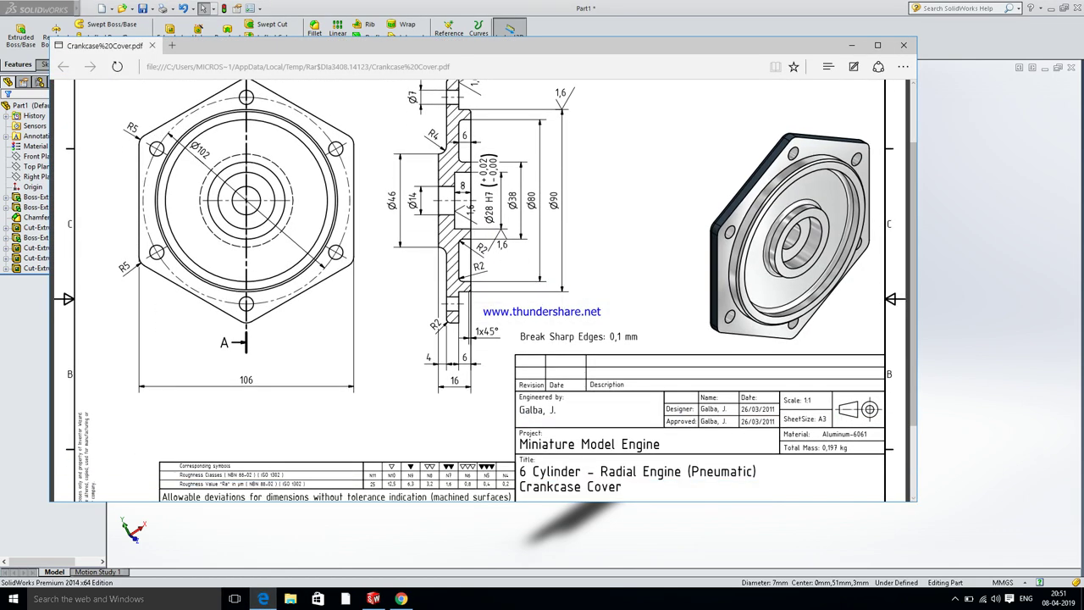
pyautogui.click(373, 599)
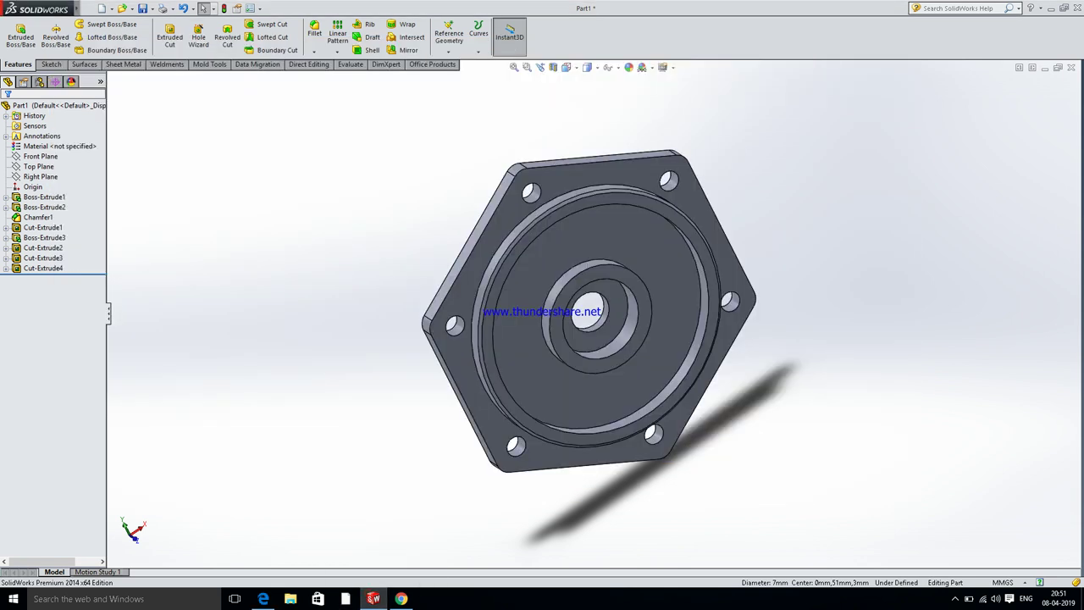
# - Assign 6061 Alloy from the Aluminium Alloys library as the part's material and apply it
pyautogui.click(59, 146)
pyautogui.rightClick(44, 144)
pyautogui.click(54, 147)
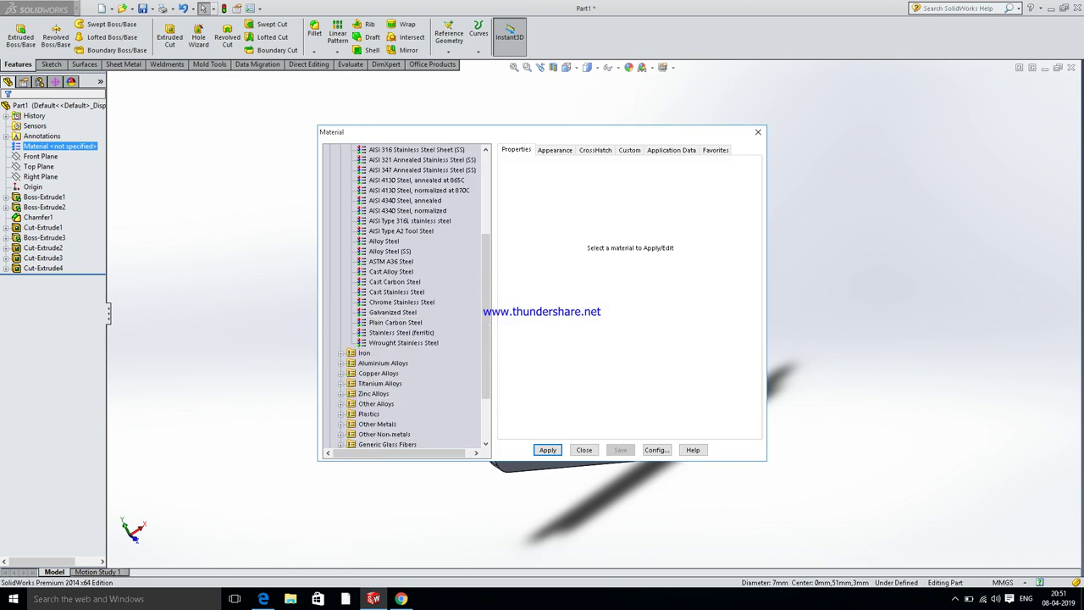
pyautogui.click(340, 362)
pyautogui.scroll(-5, 345, 364)
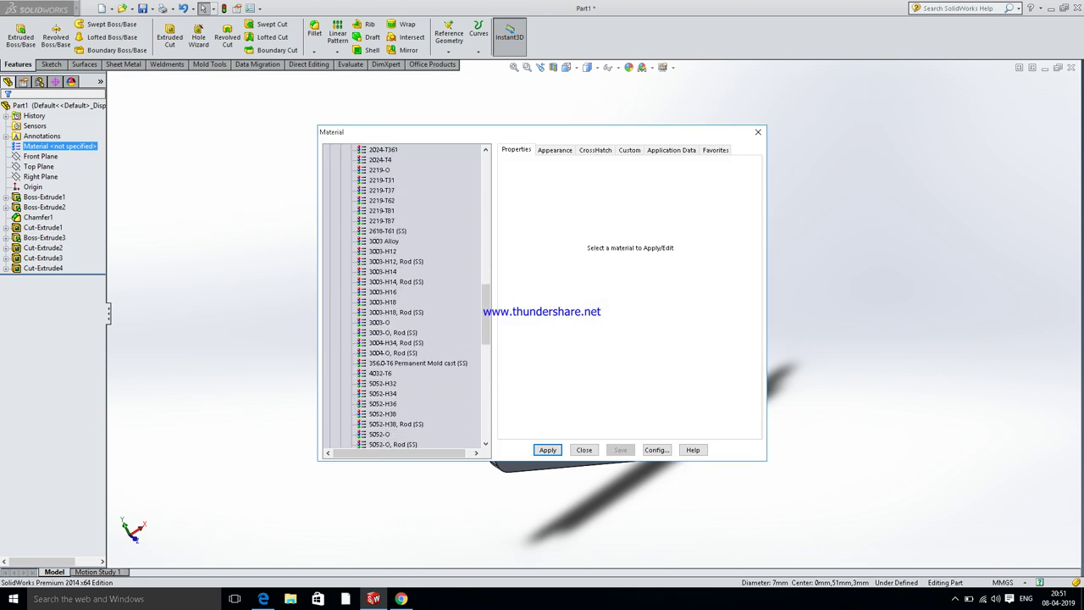
pyautogui.scroll(-4, 381, 436)
pyautogui.scroll(-4, 381, 436)
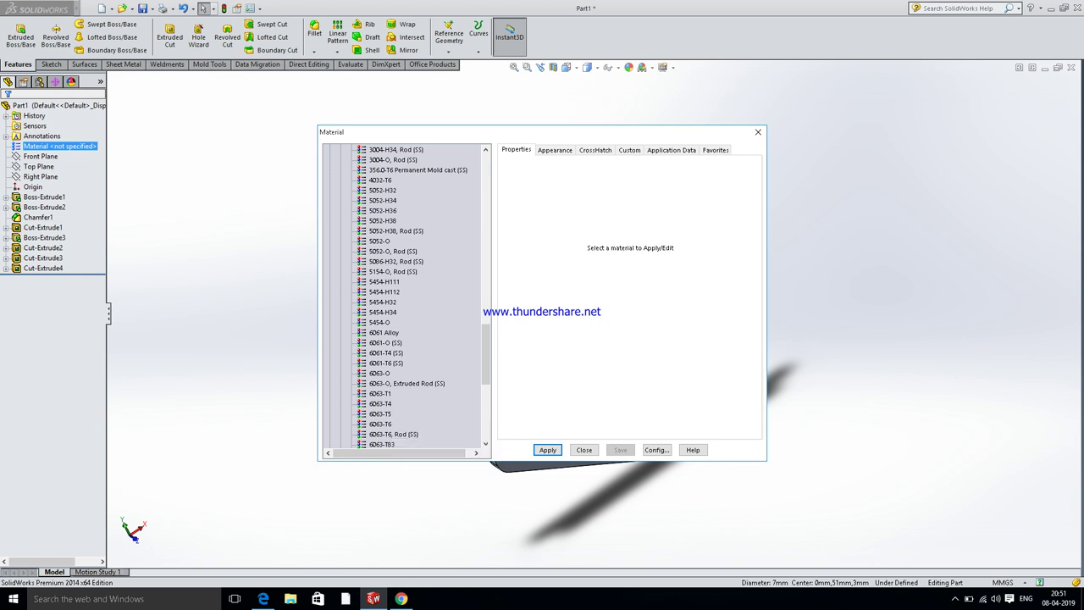
pyautogui.scroll(-4, 381, 436)
pyautogui.scroll(4, 381, 436)
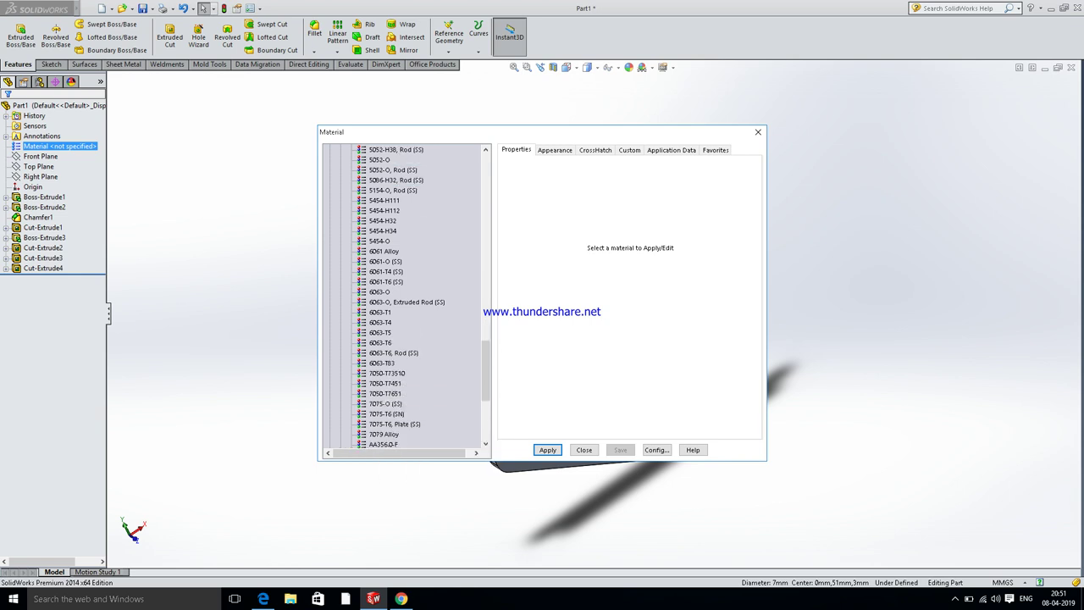
pyautogui.click(385, 282)
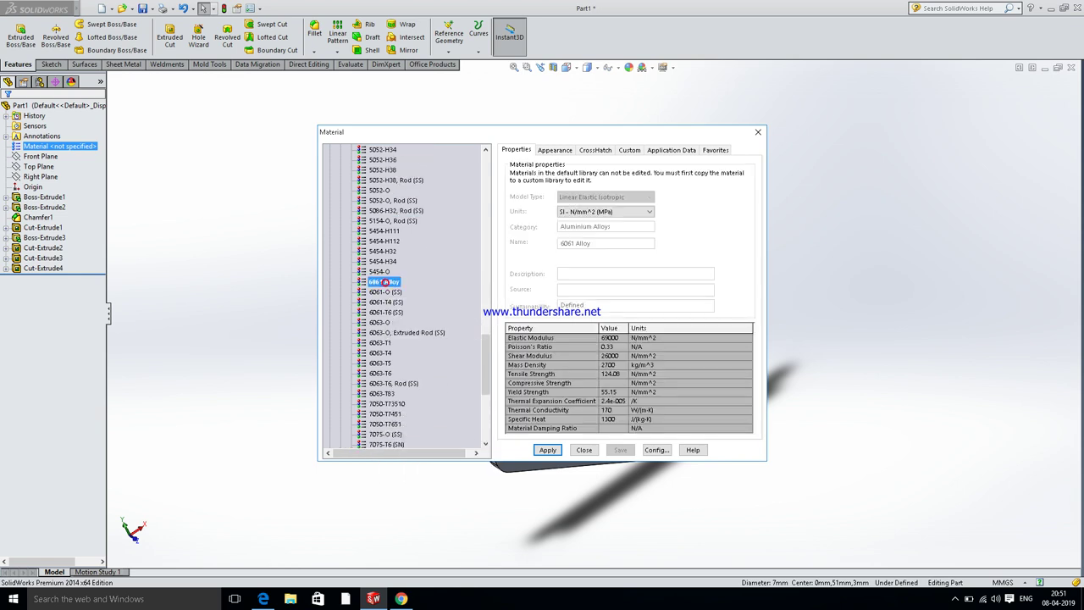
pyautogui.click(548, 450)
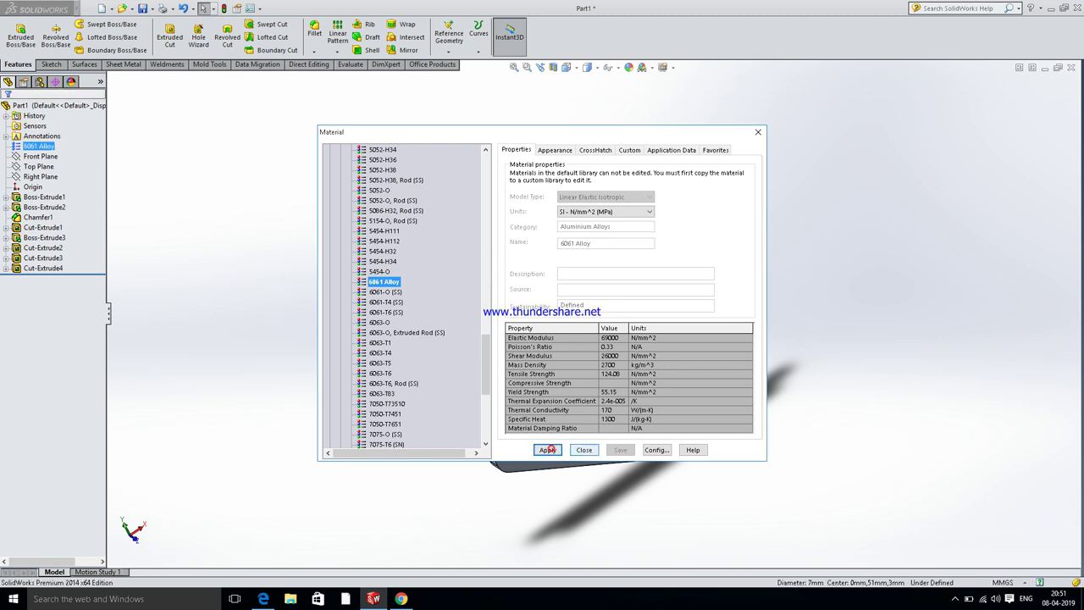
pyautogui.click(584, 450)
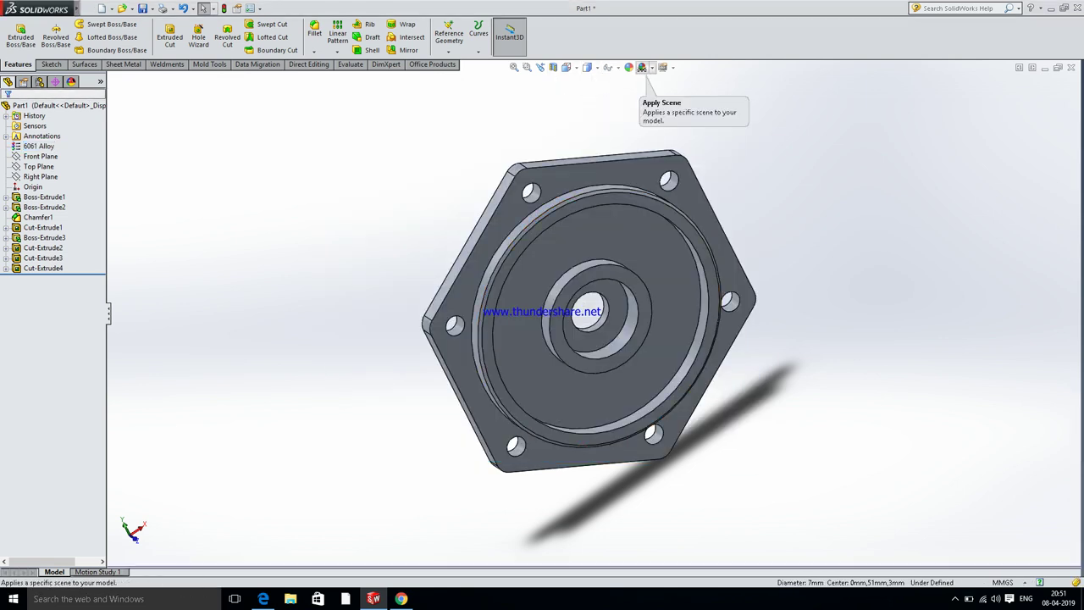
# - Colour the whole part with the grey swatch (RGB 128,128,128)
pyautogui.click(630, 66)
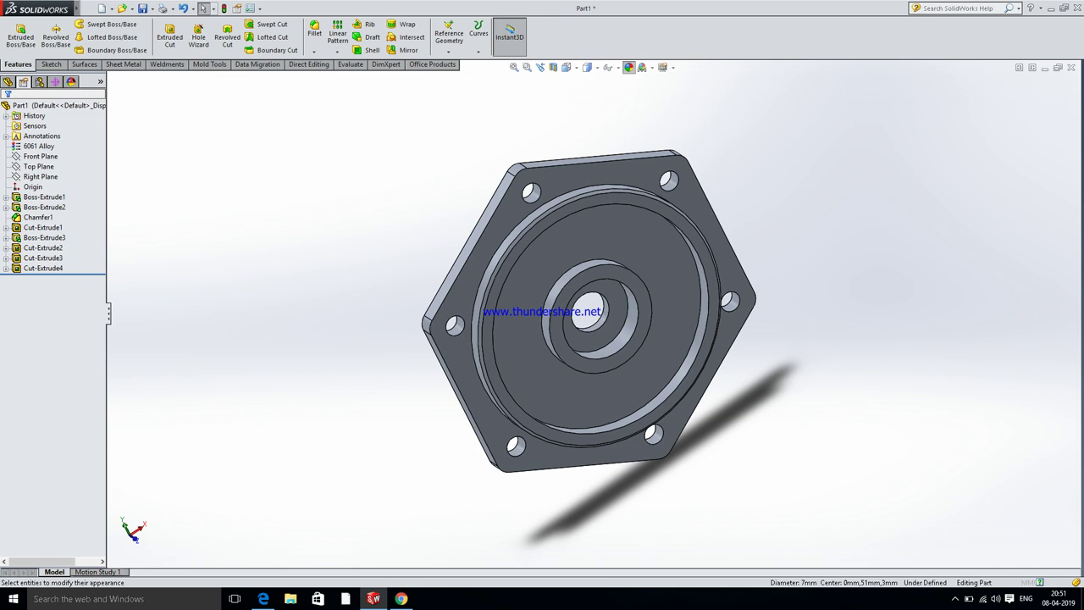
pyautogui.click(71, 364)
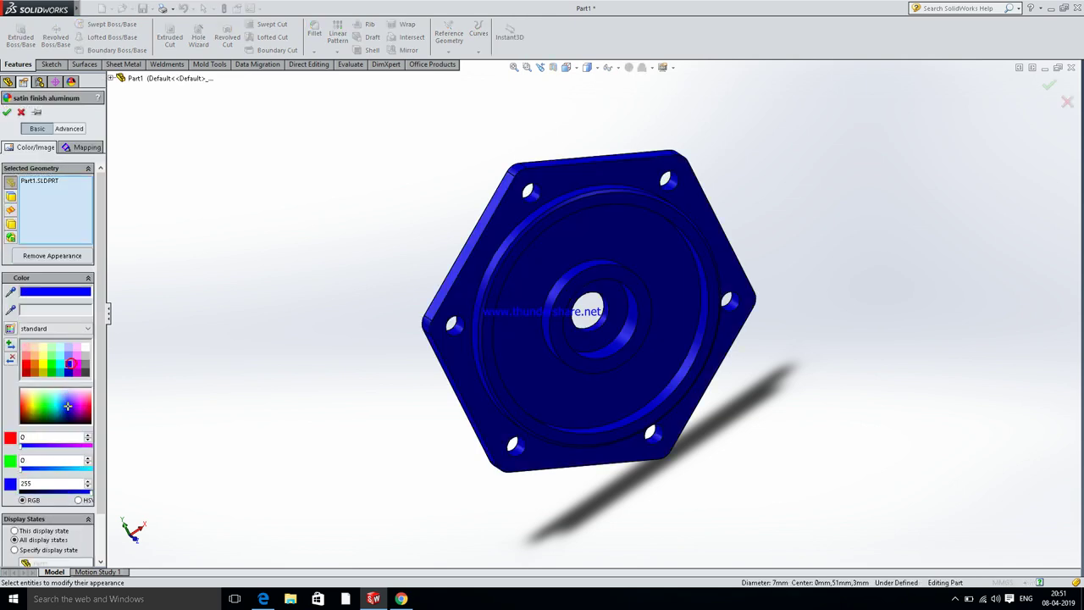
pyautogui.click(84, 364)
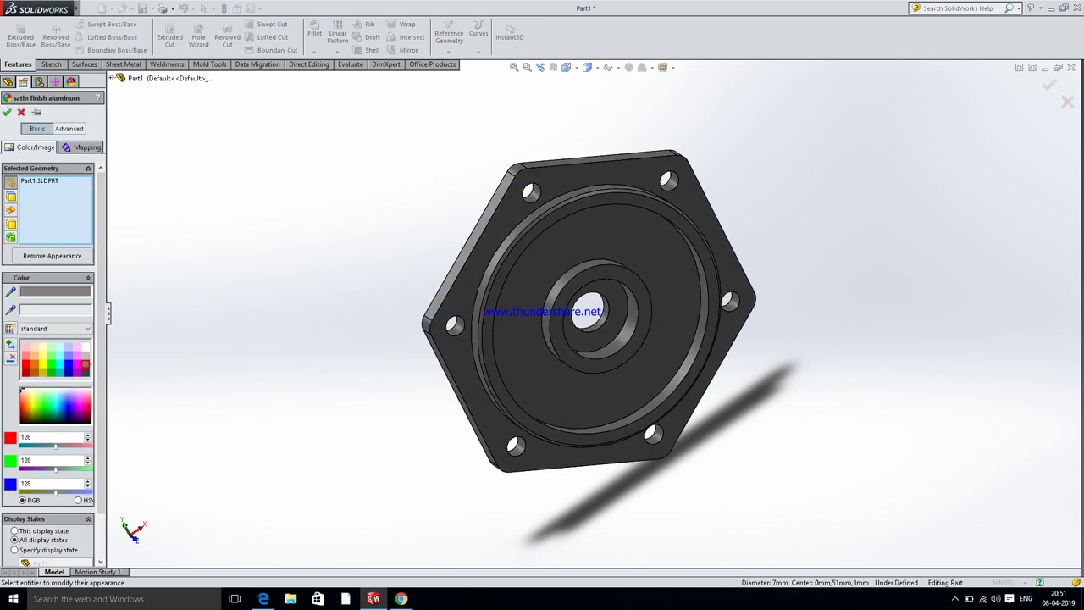
pyautogui.click(7, 112)
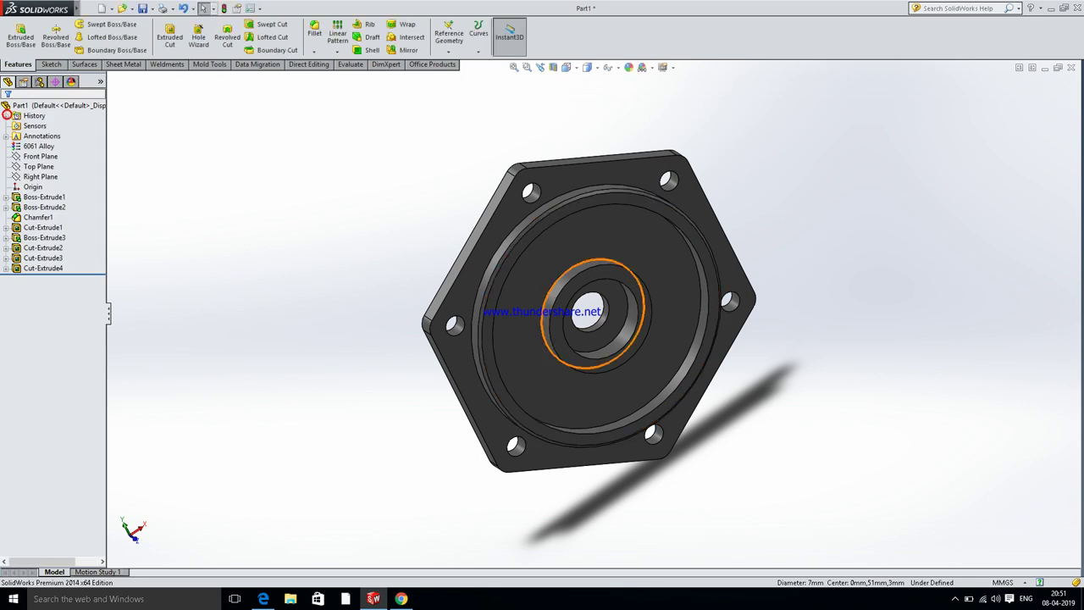
# - Orbit the cover to inspect its back and side, then return to the face-on view
pyautogui.moveTo(584, 313)
pyautogui.mouseDown(button='middle')
pyautogui.moveTo(694, 322)
pyautogui.moveTo(465, 306)
pyautogui.moveTo(542, 314)
pyautogui.moveTo(516, 315)
pyautogui.mouseUp(button='middle')
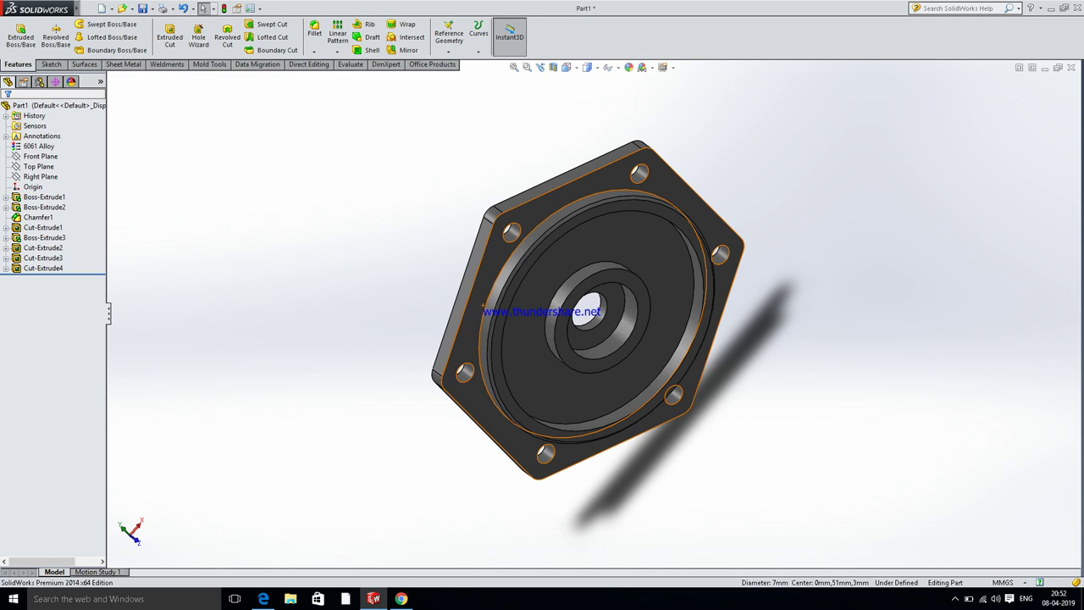
pyautogui.moveTo(483, 304); pyautogui.dragTo(524, 310, button='middle')
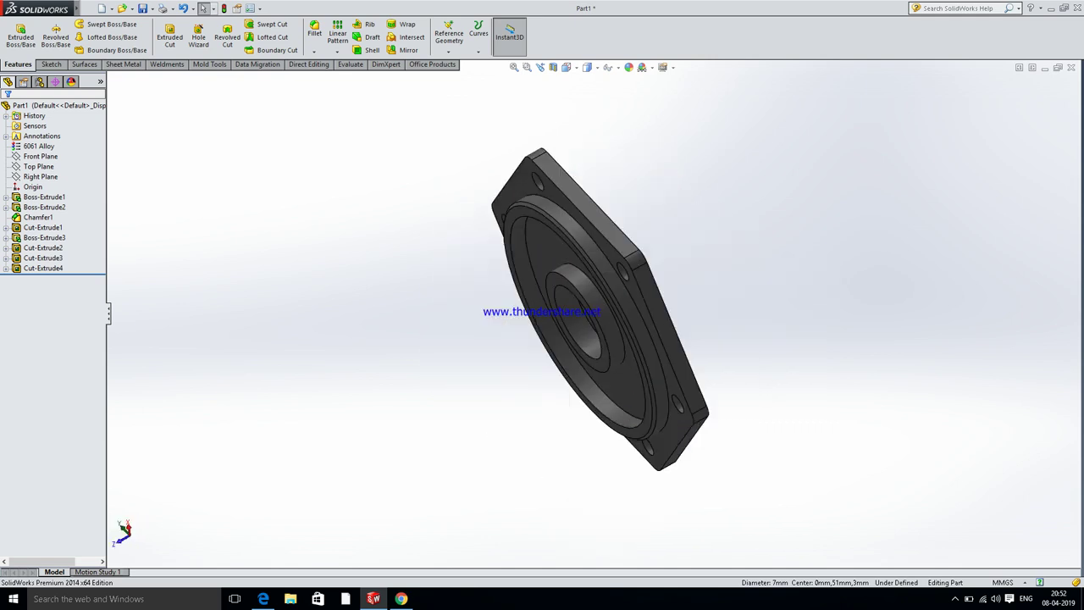
pyautogui.hotkey('ctrl', '1')
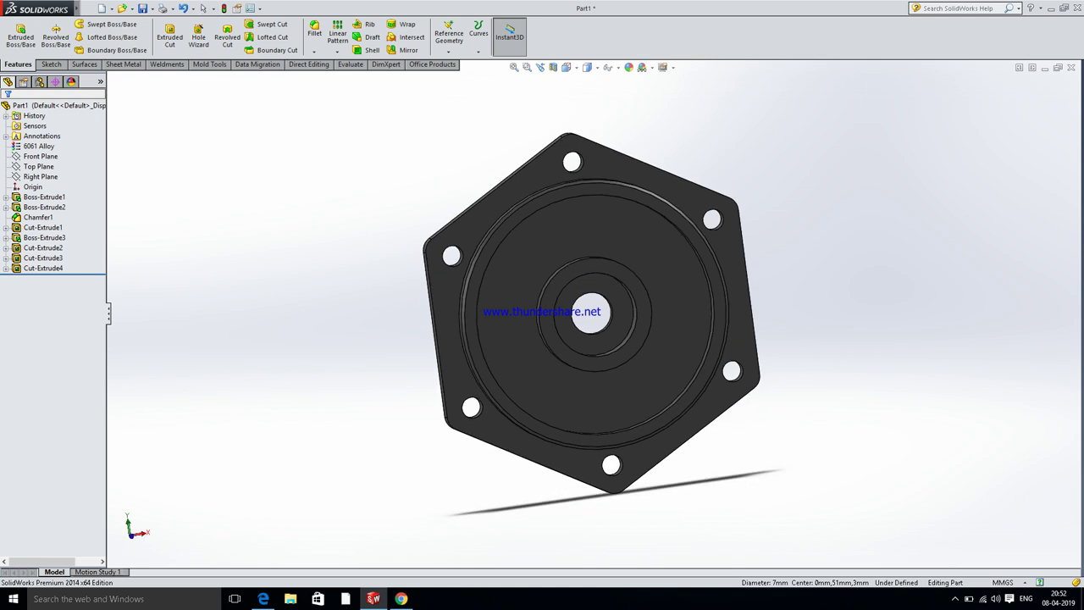